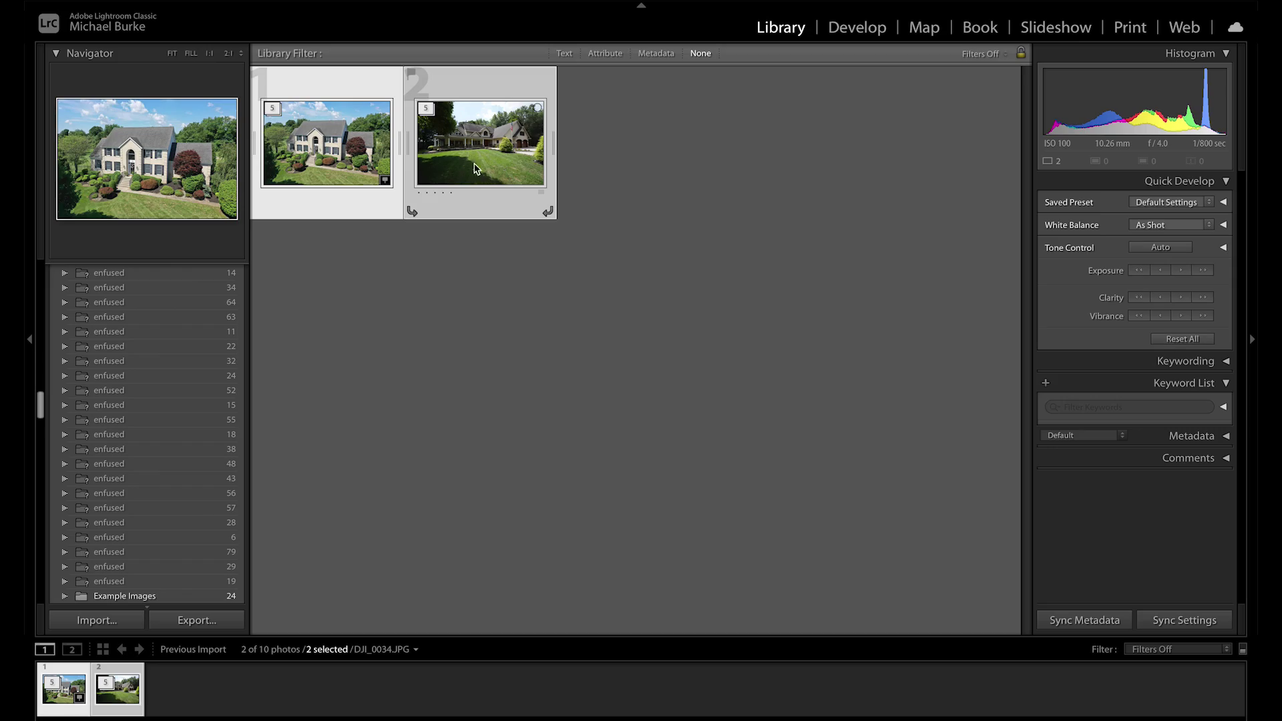
Blend the two selected photo stacks with LR/Enfuse after reviewing its Output settings.
right_click(487, 173)
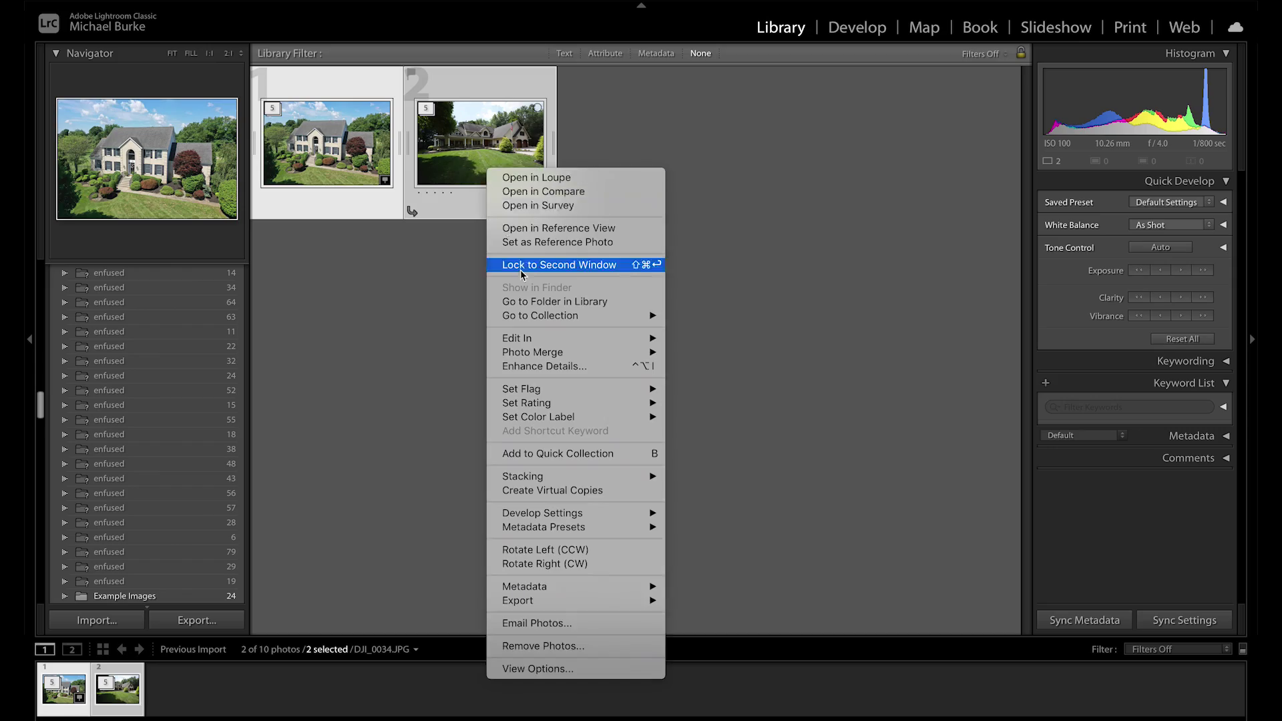
mouse_move(544, 391)
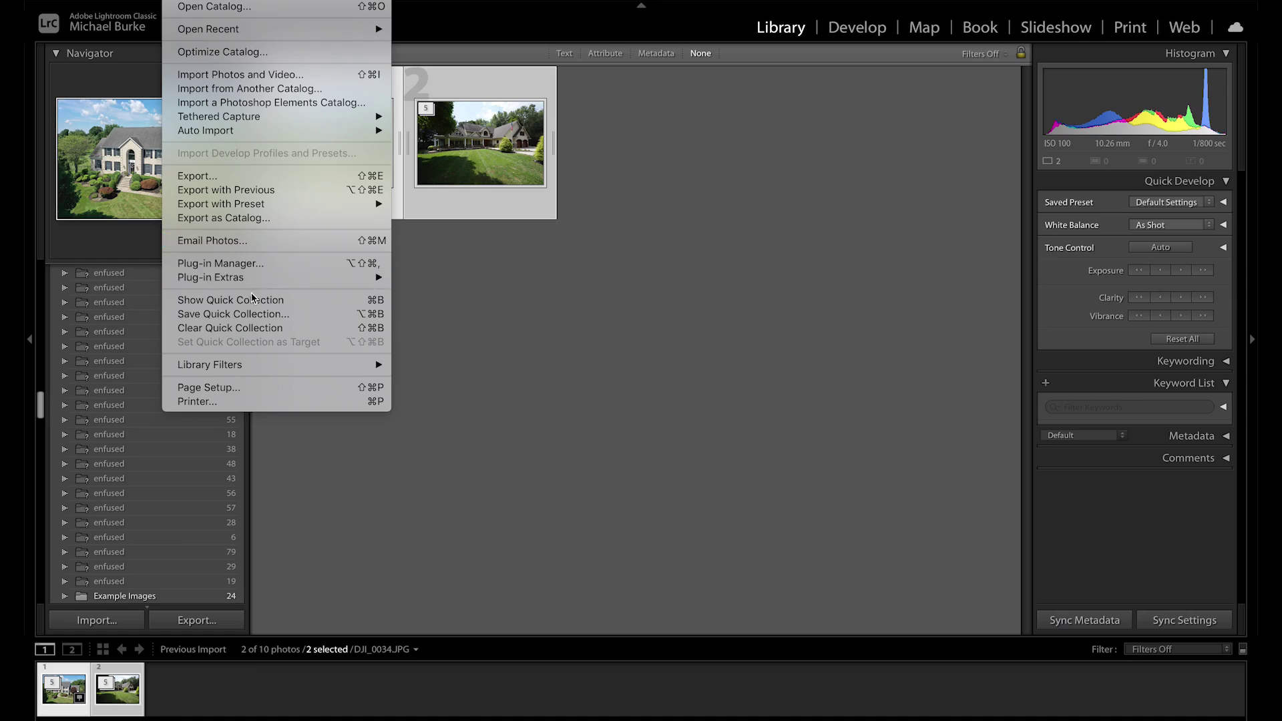
mouse_move(248, 280)
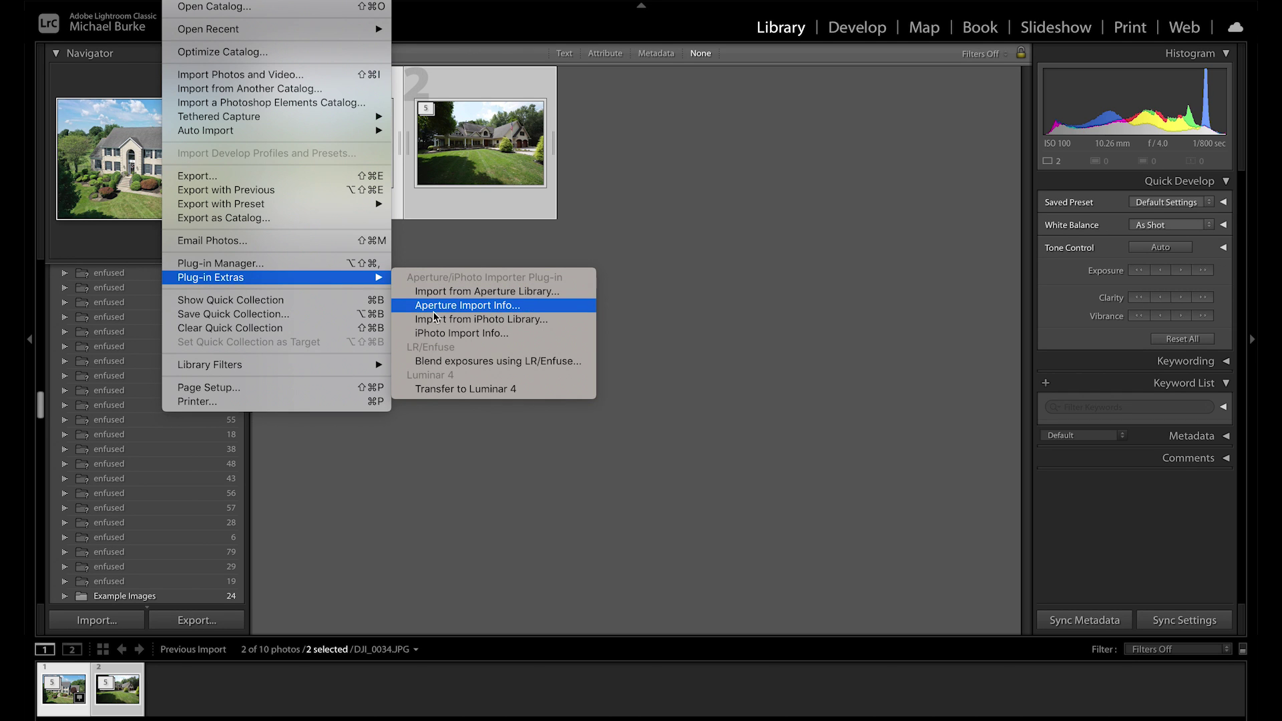
click(497, 361)
click(690, 119)
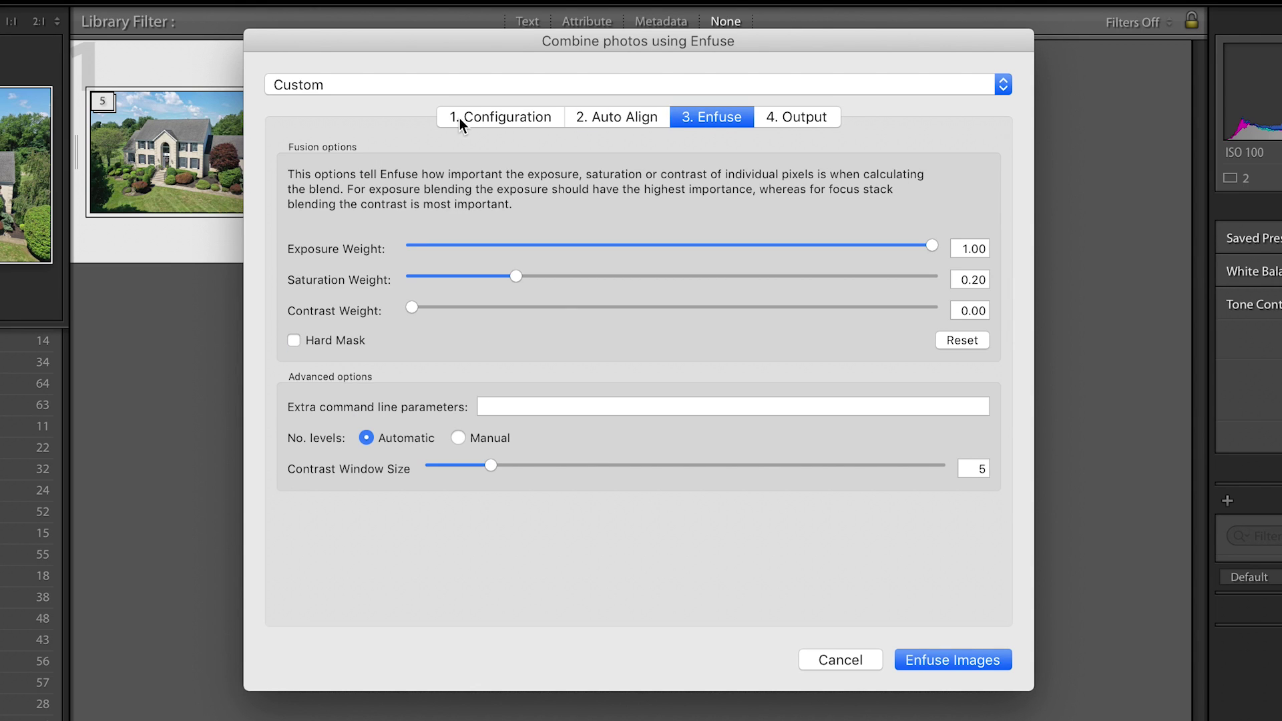
click(803, 117)
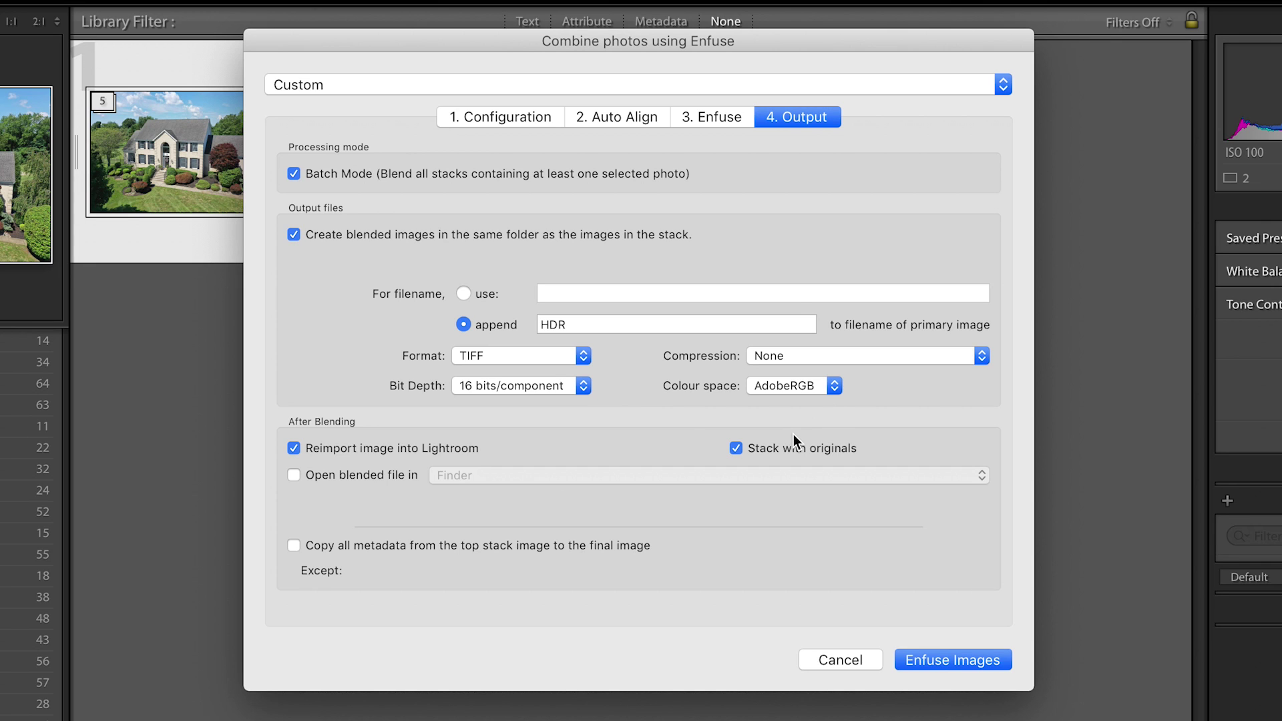
click(956, 664)
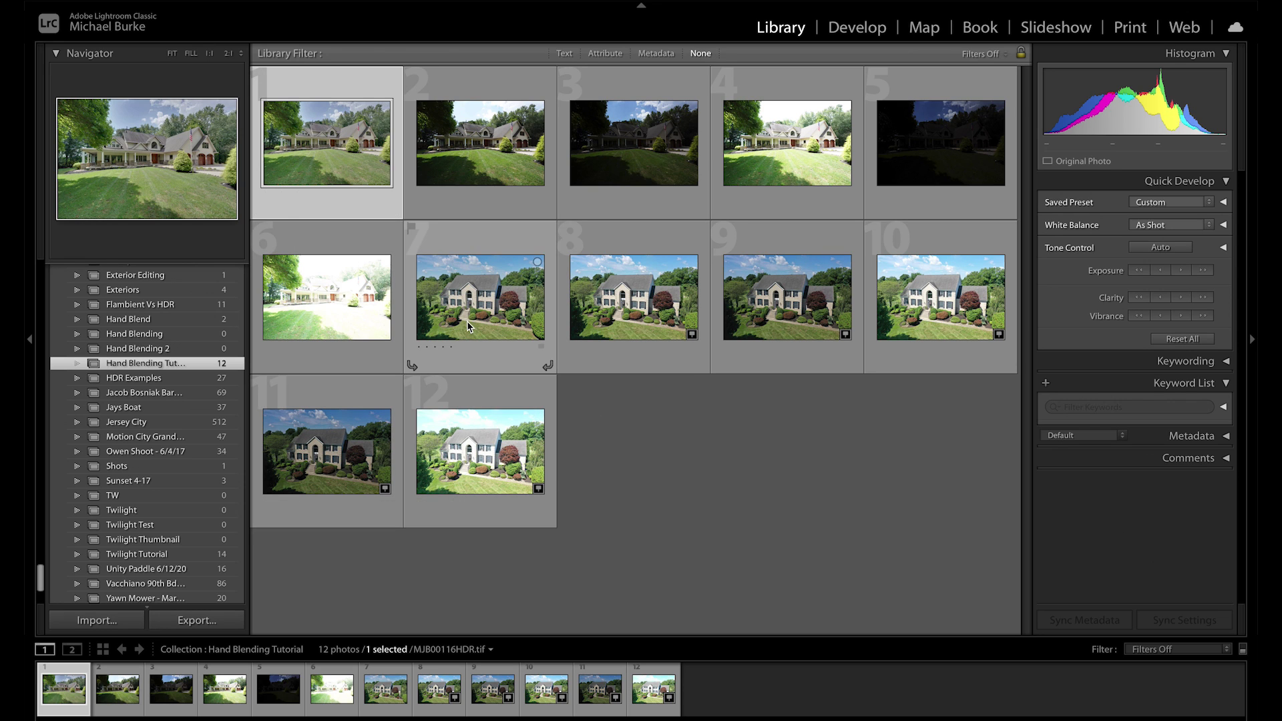
Develop the blended MJB00116HDR.tif with Auto tone, Highlights −69, Clarity +24 and strongly raised Shadows.
double_click(338, 155)
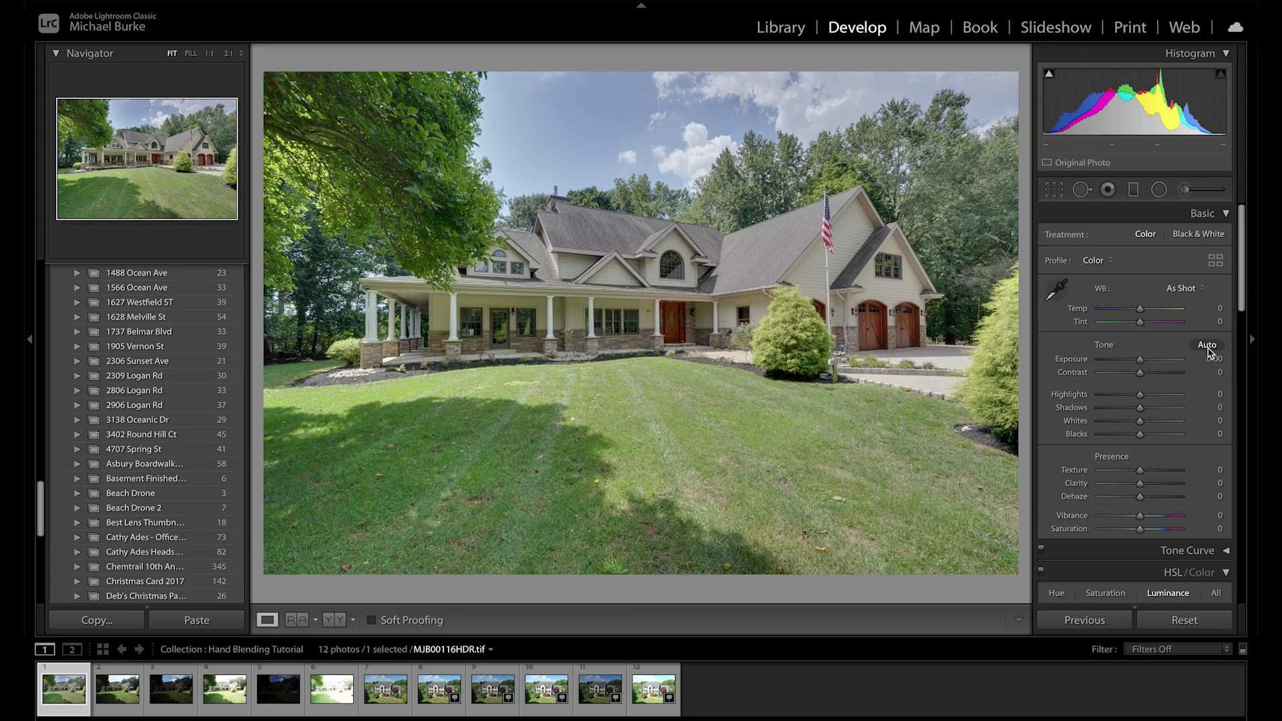
click(1207, 345)
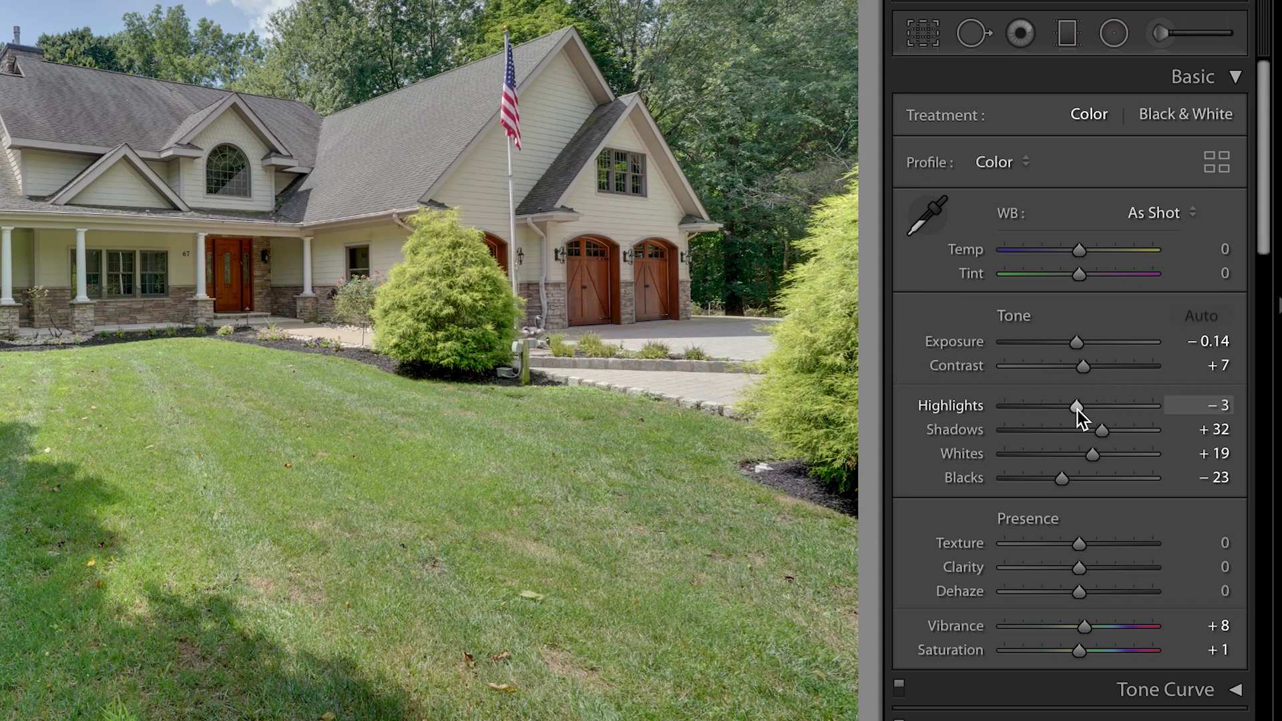
drag(1077, 410, 1028, 410)
drag(1102, 429, 1165, 412)
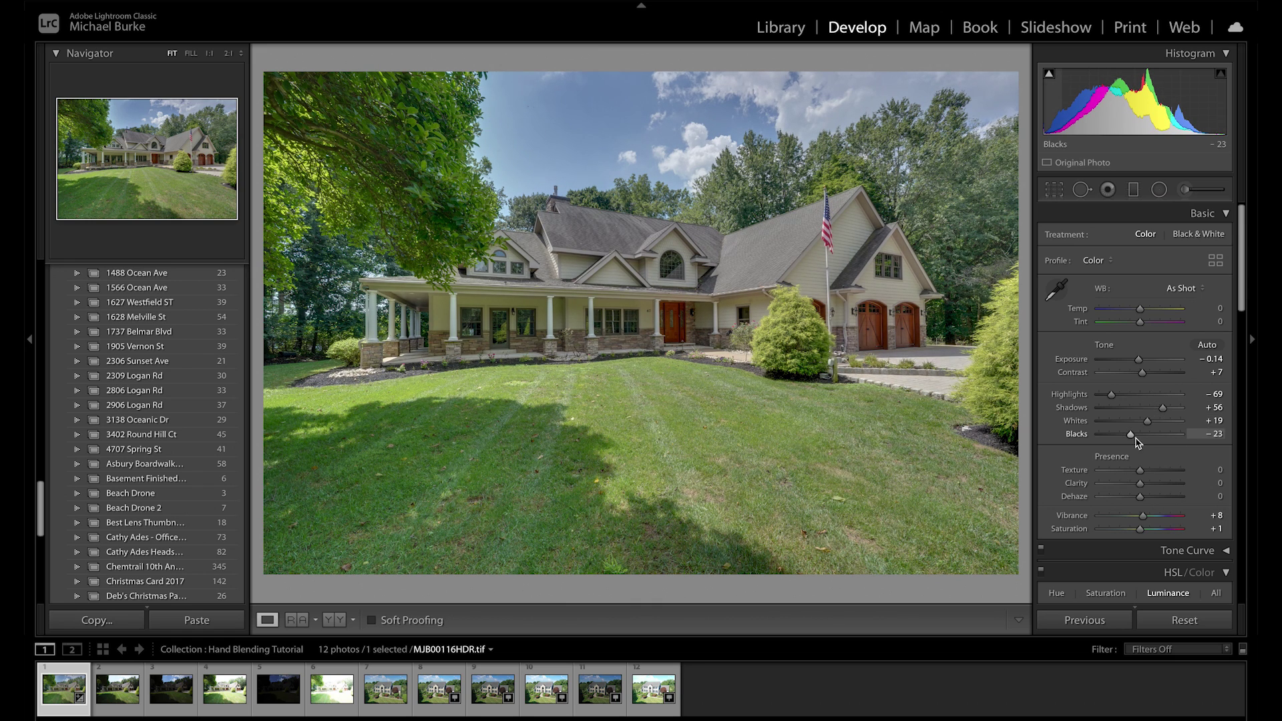
drag(1140, 486, 1152, 486)
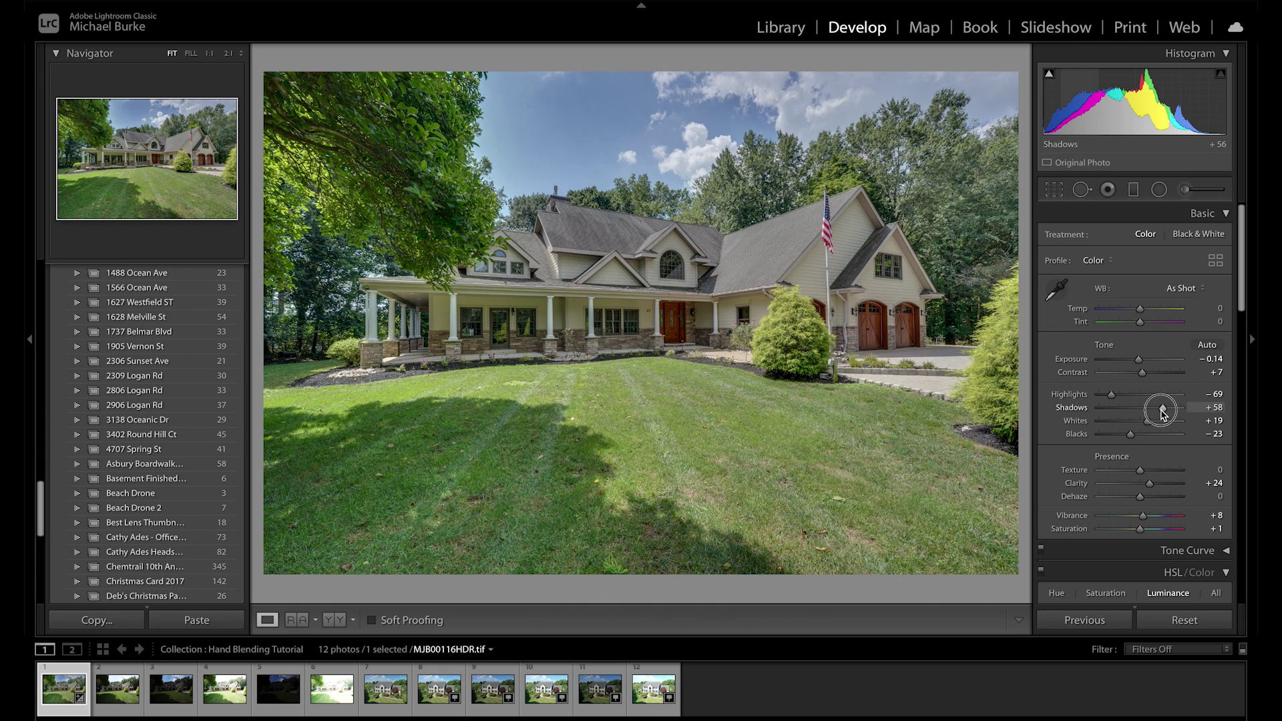
drag(1162, 414, 1169, 413)
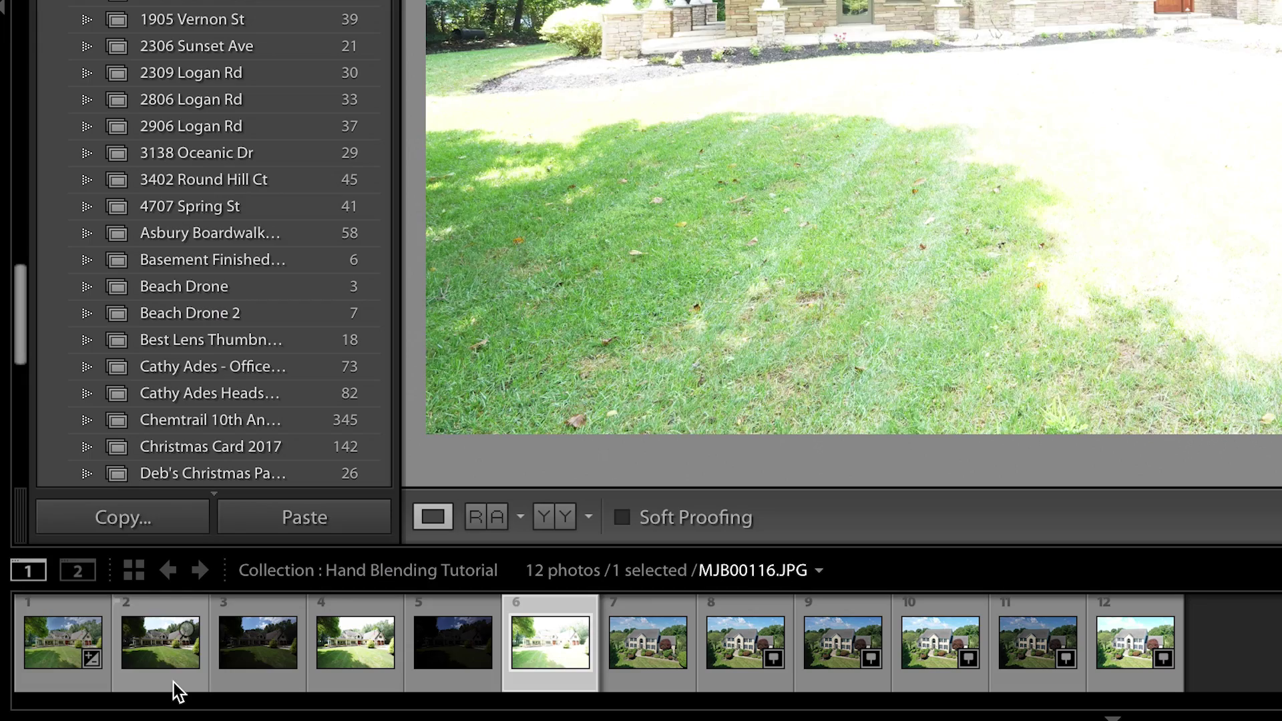
Select the five bracketed JPG exposures MJB00116 to MJB00120 and open them as layers in one Photoshop document.
click(172, 686)
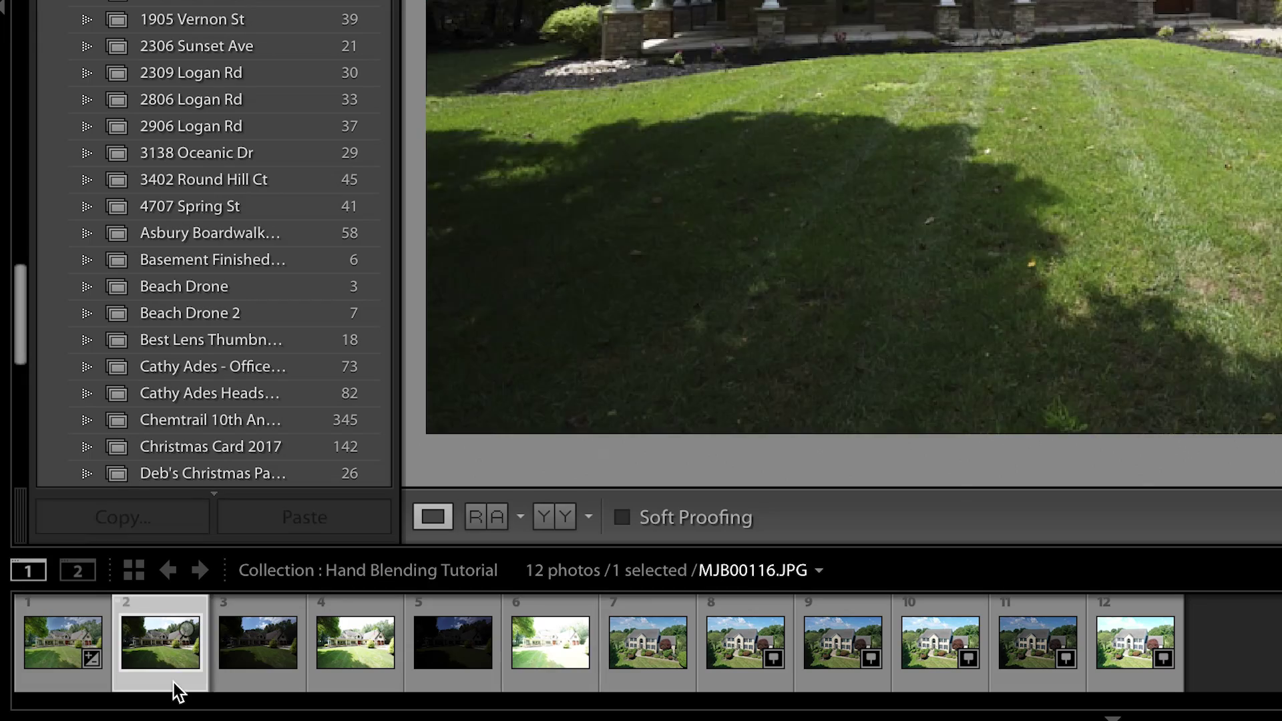
shift+click(549, 681)
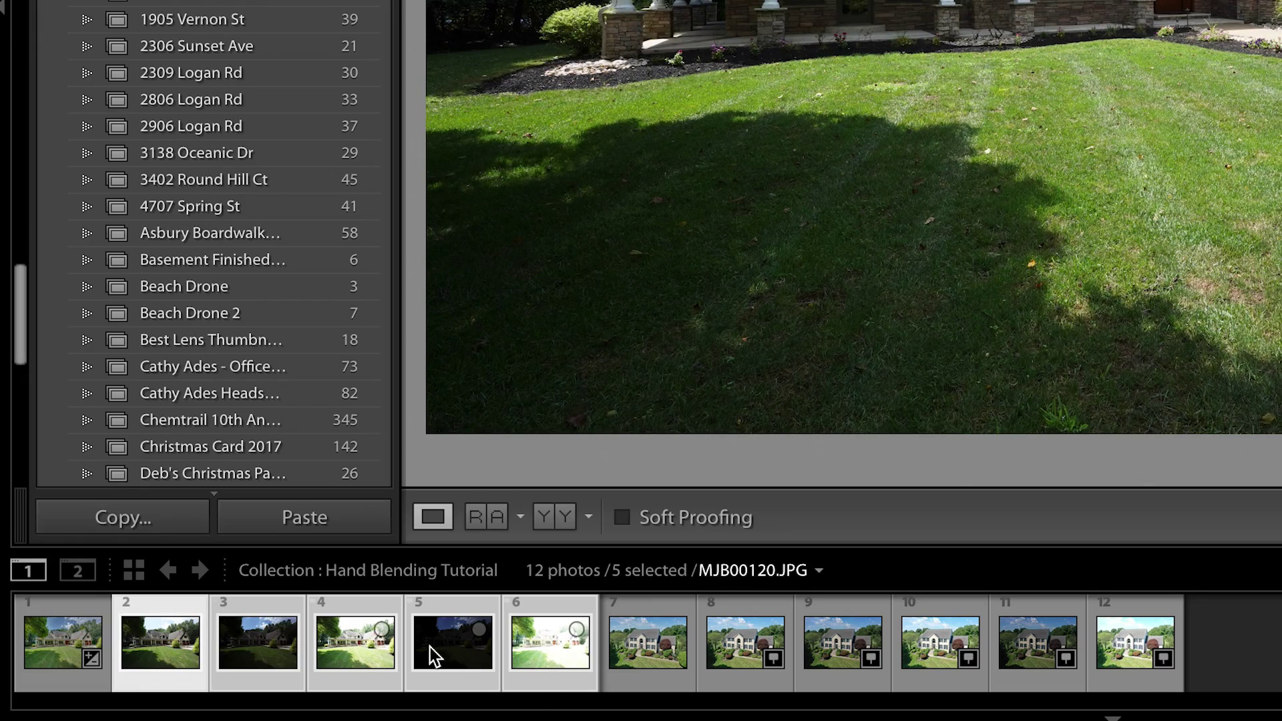
right_click(157, 668)
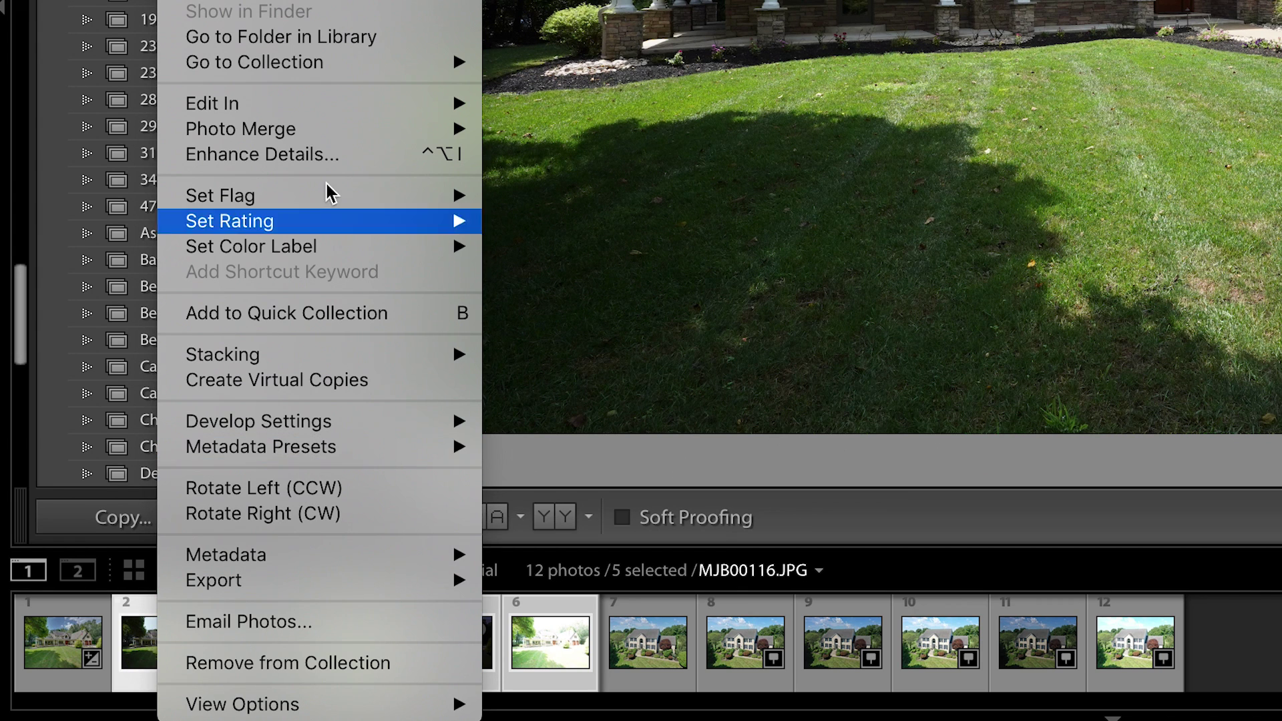
mouse_move(340, 106)
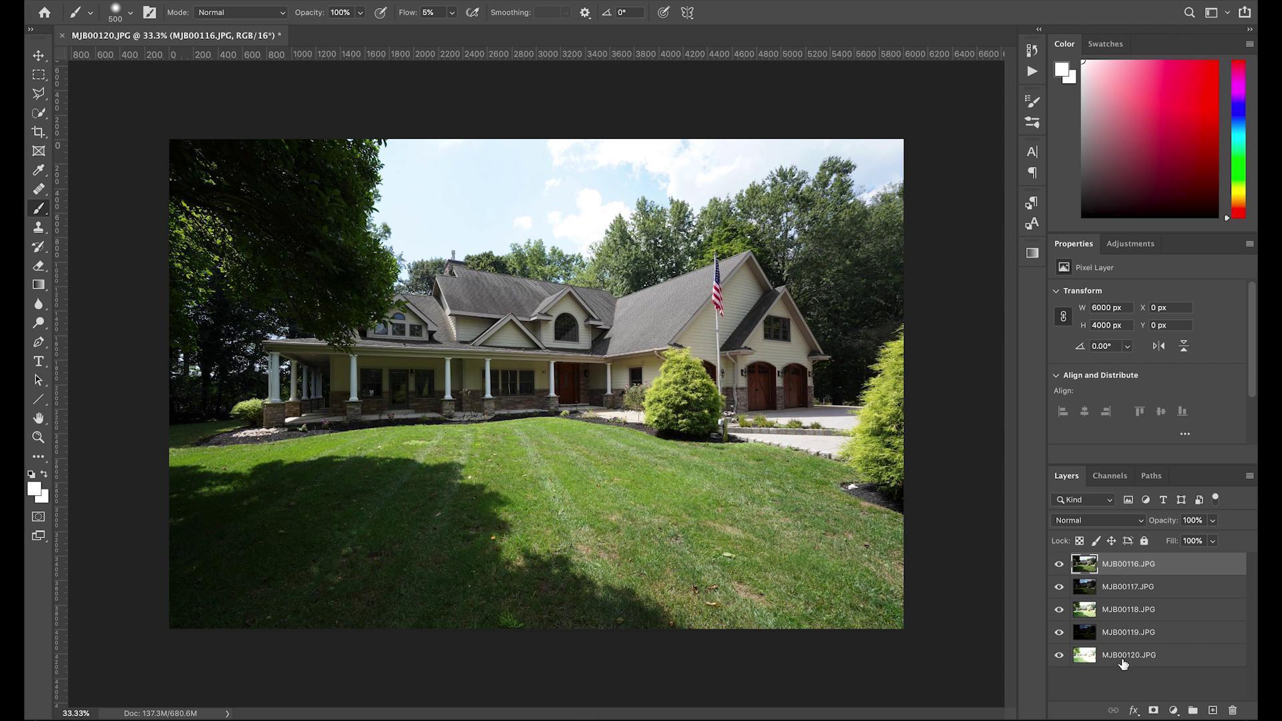
Select all five exposure layers and auto-align them using the Auto projection.
shift+click(1122, 661)
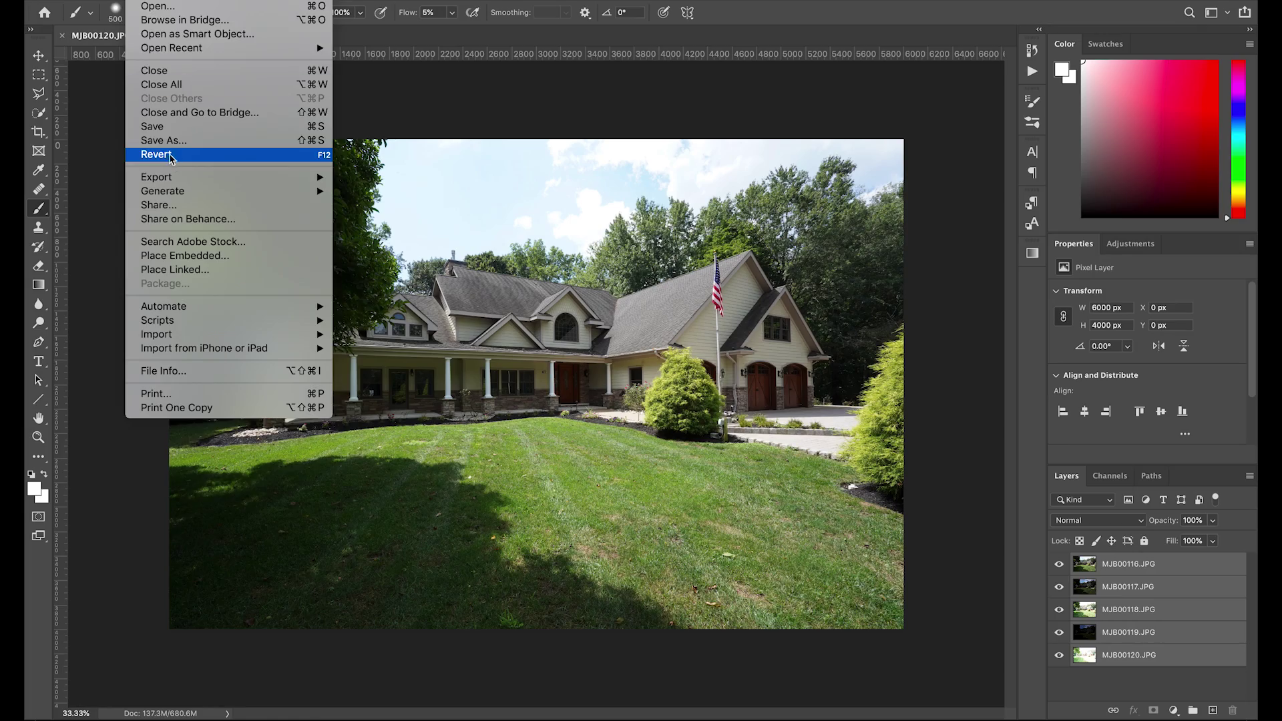
mouse_move(175, 1)
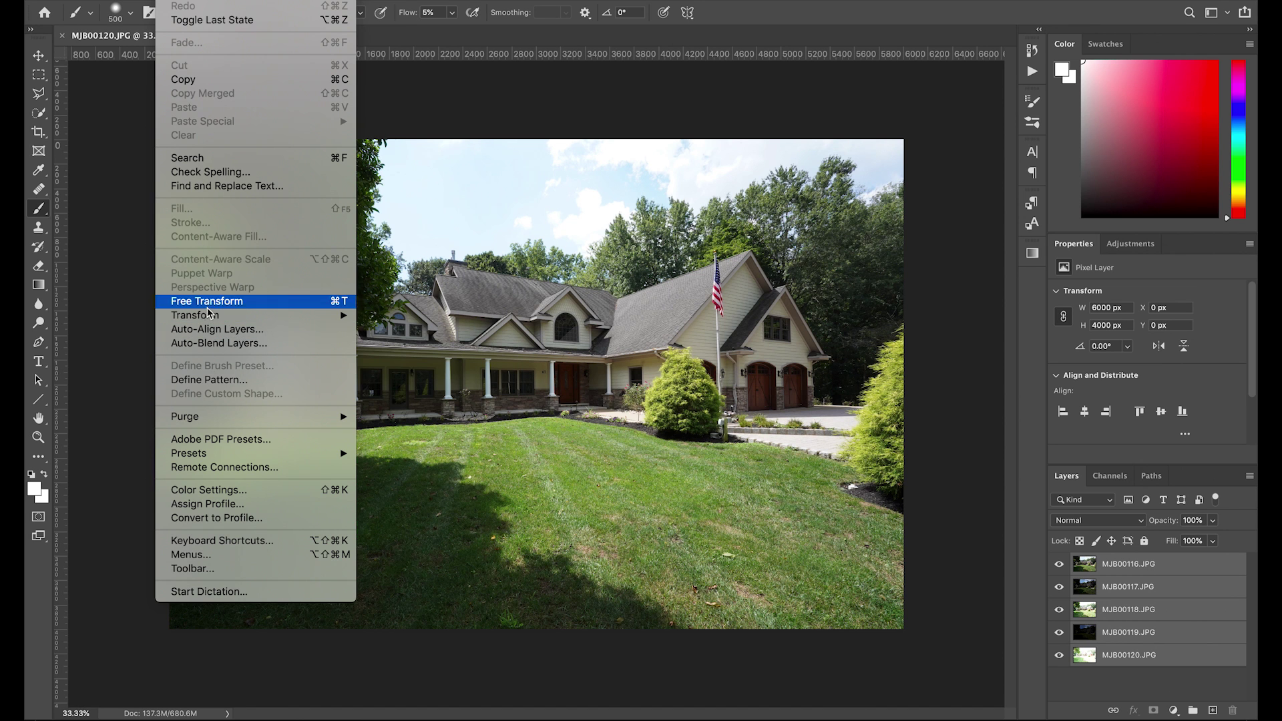
click(209, 329)
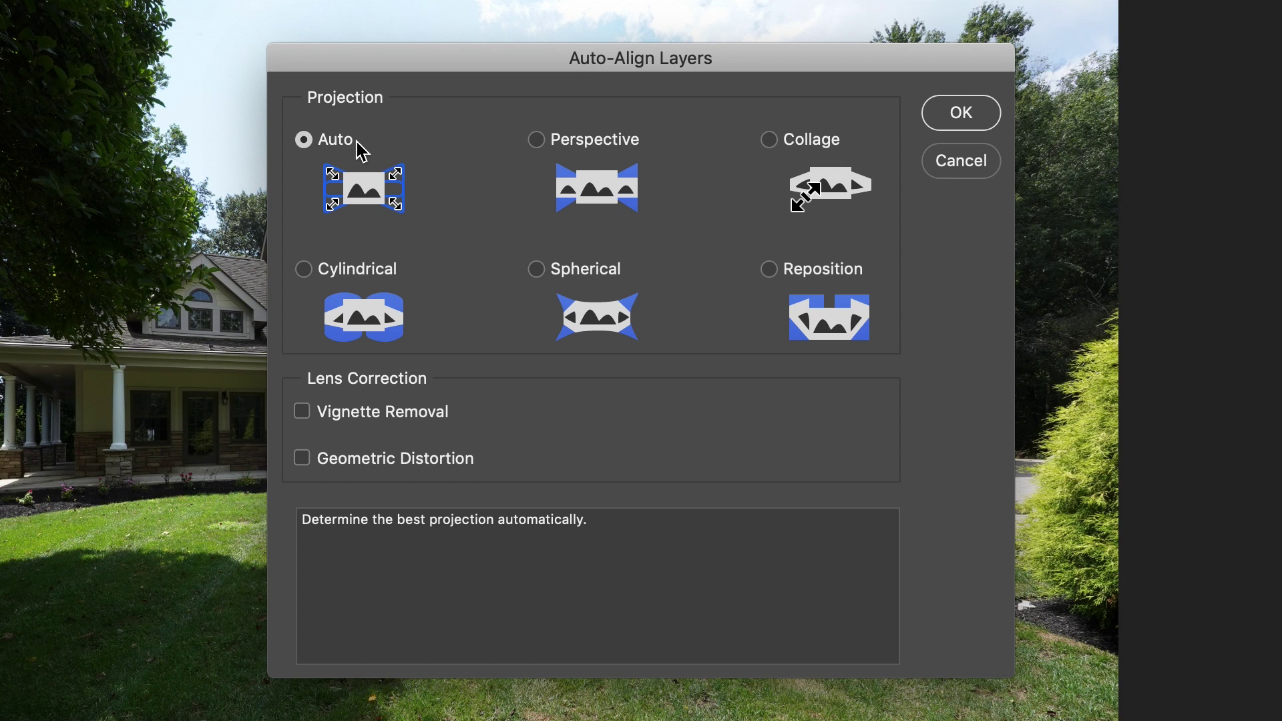
click(973, 117)
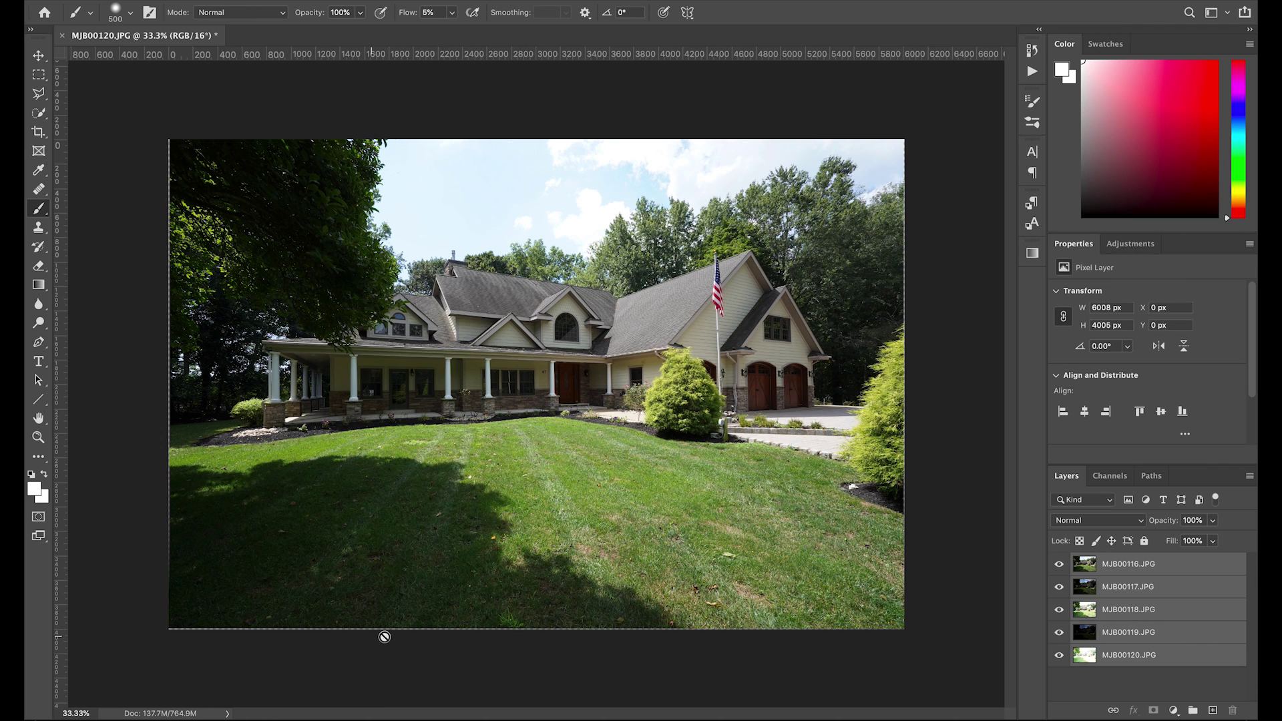
Crop a thin border off the aligned image, leaving about 5902 × 3934 px.
key(c)
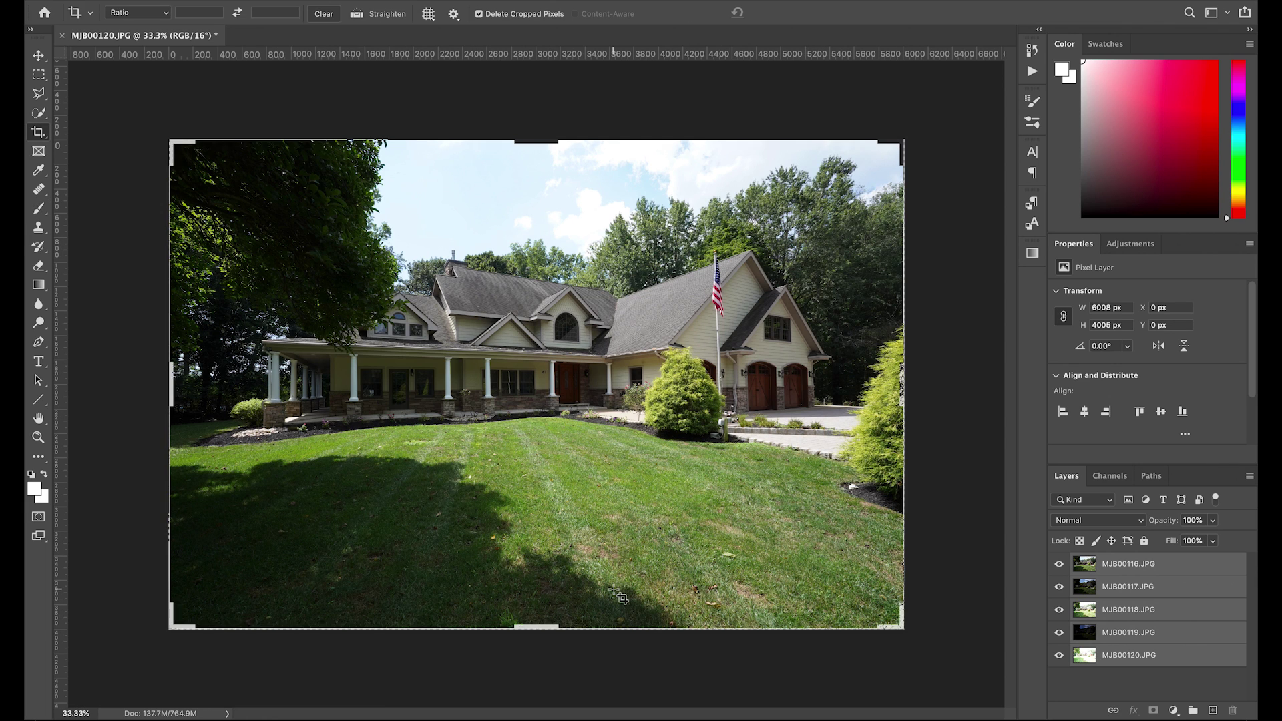
drag(547, 631, 542, 626)
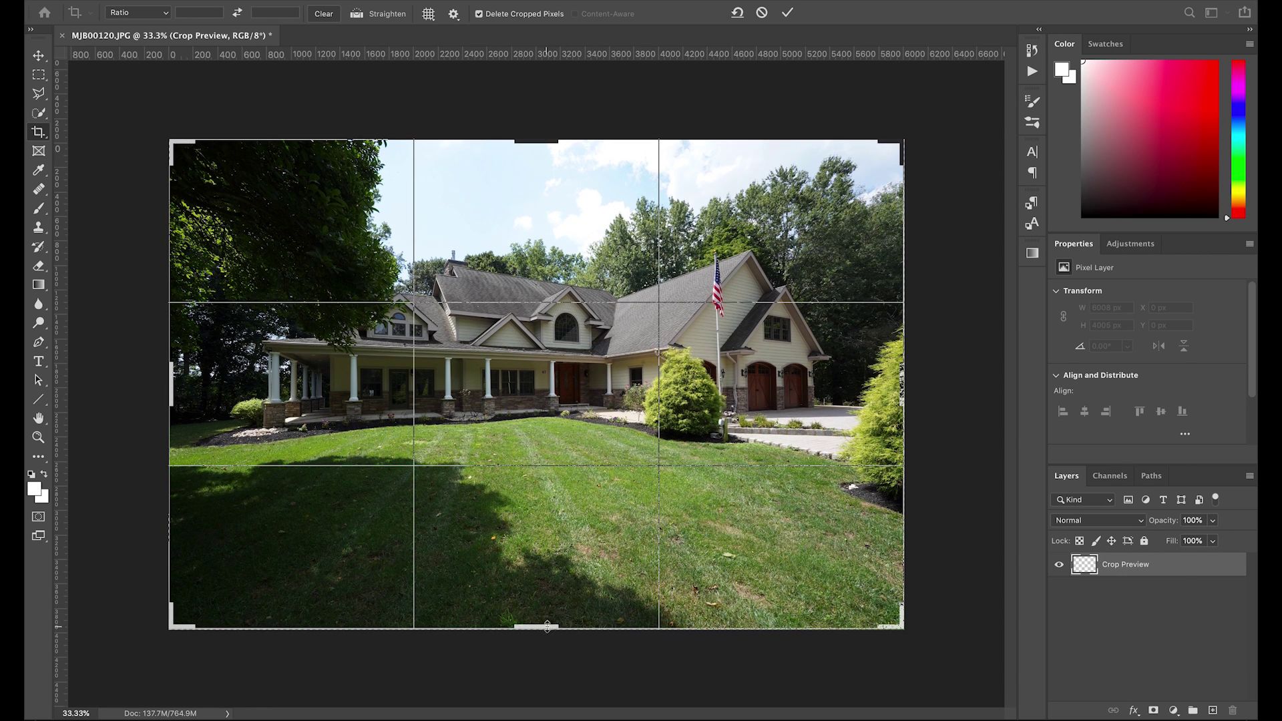
drag(542, 625, 542, 621)
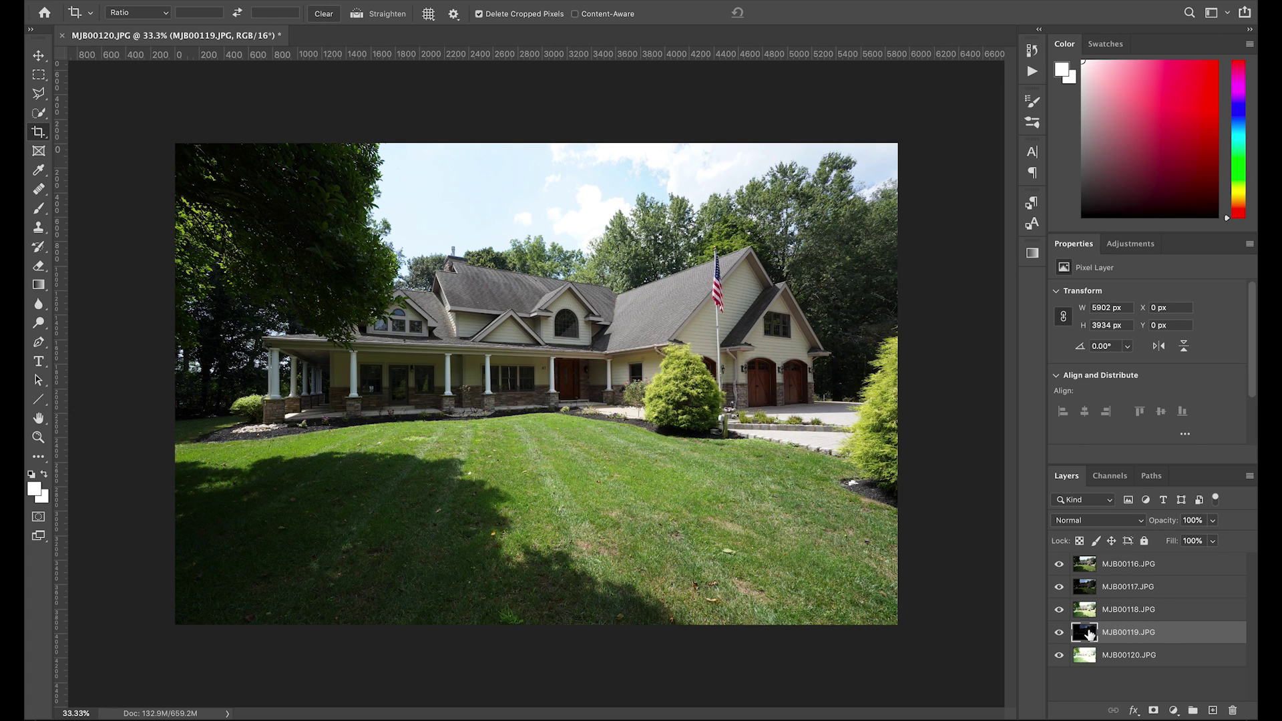
Reorder the exposure layers with MJB00116 on top, MJB00119 directly beneath it and MJB00117 at the very bottom.
drag(1089, 635, 1092, 561)
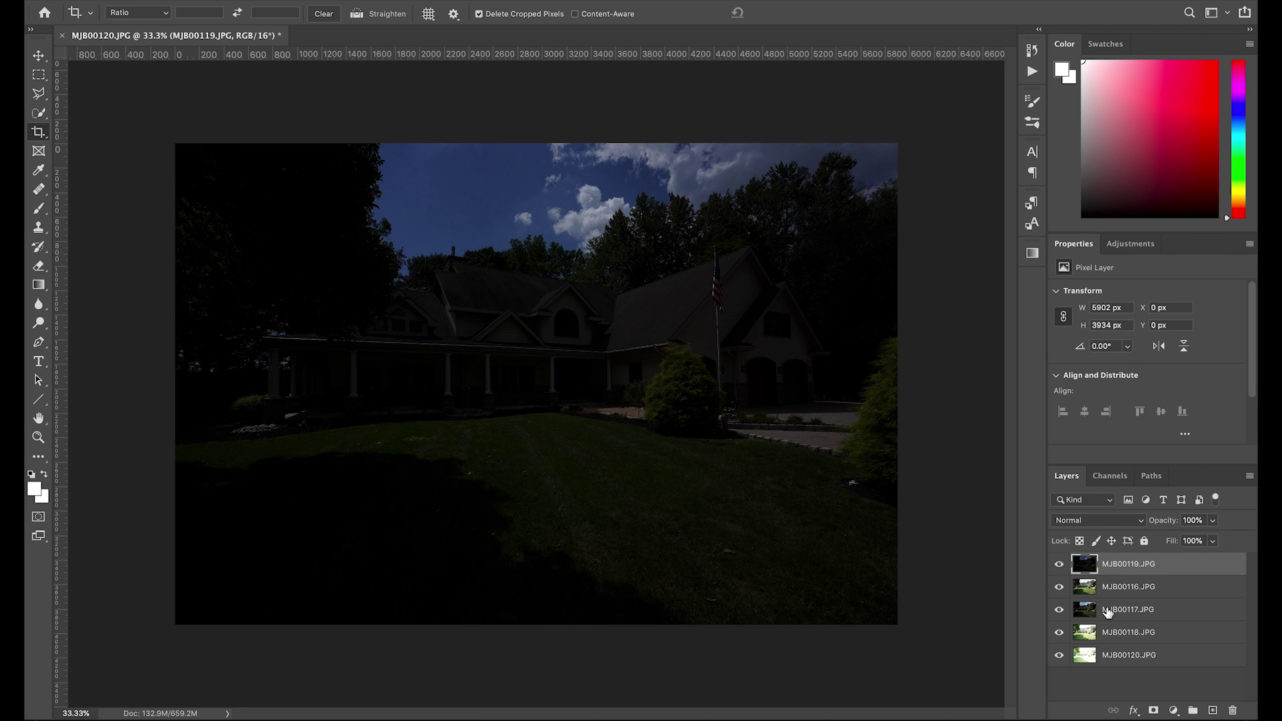
click(1107, 611)
drag(1101, 613, 1100, 562)
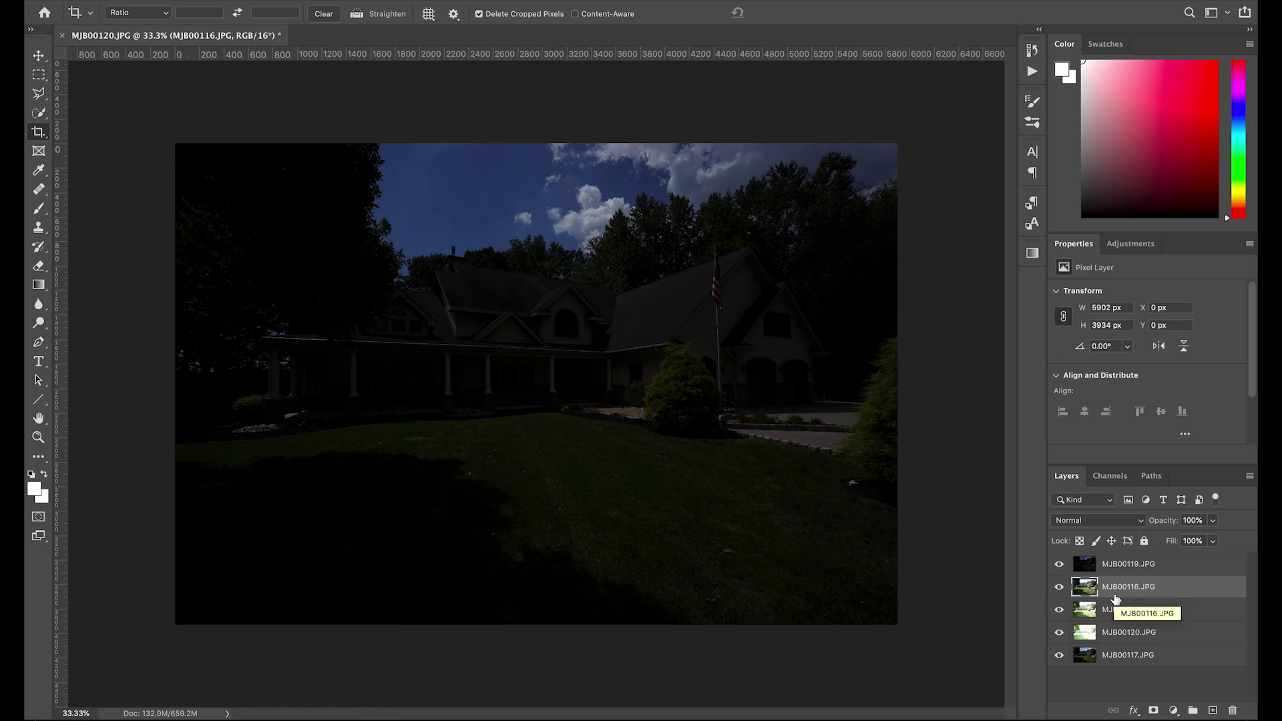
drag(1113, 588, 1109, 556)
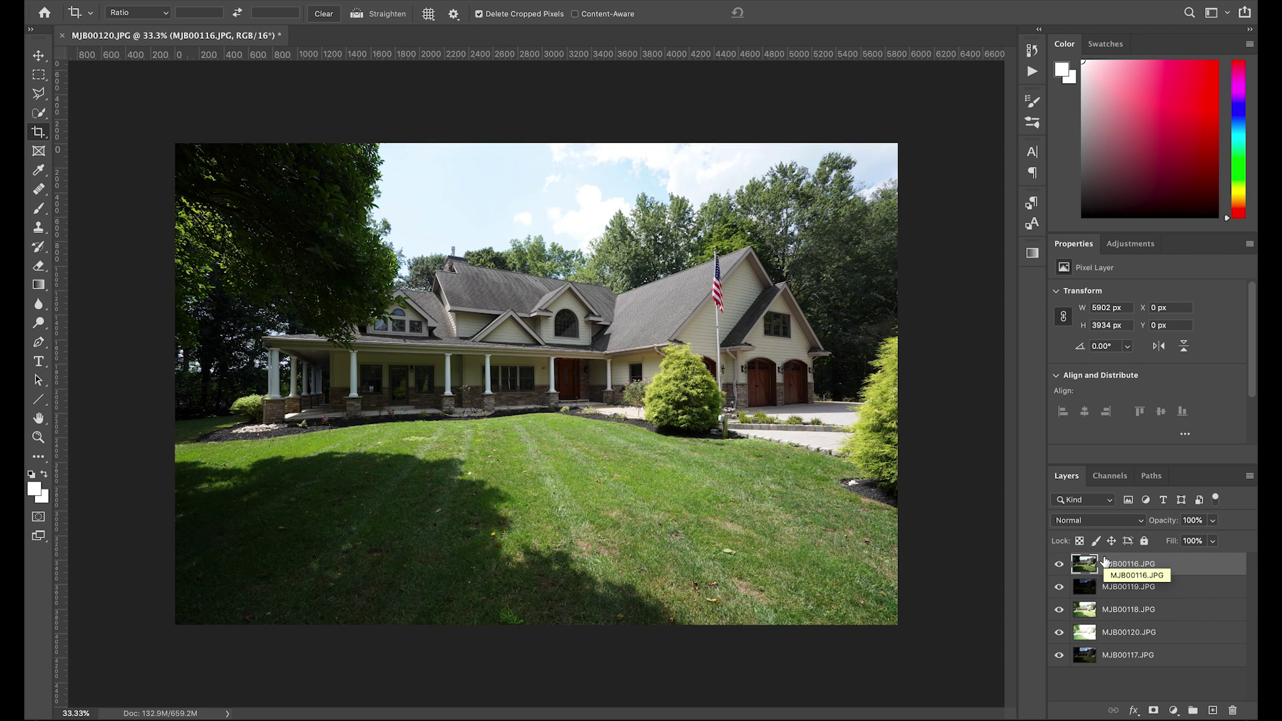
mouse_move(1116, 611)
mouse_down()
mouse_move(1113, 562)
mouse_move(1123, 620)
mouse_up()
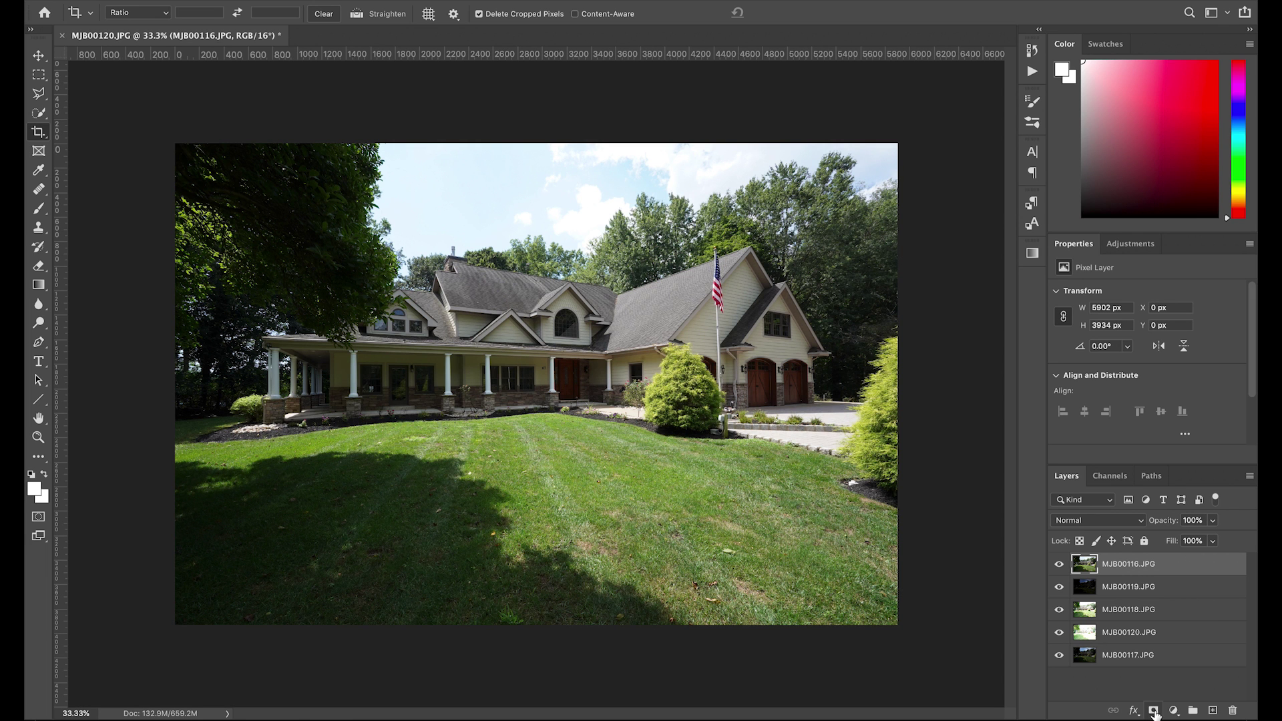
Add a layer mask to the MJB00116 layer and invert it to black.
click(1153, 712)
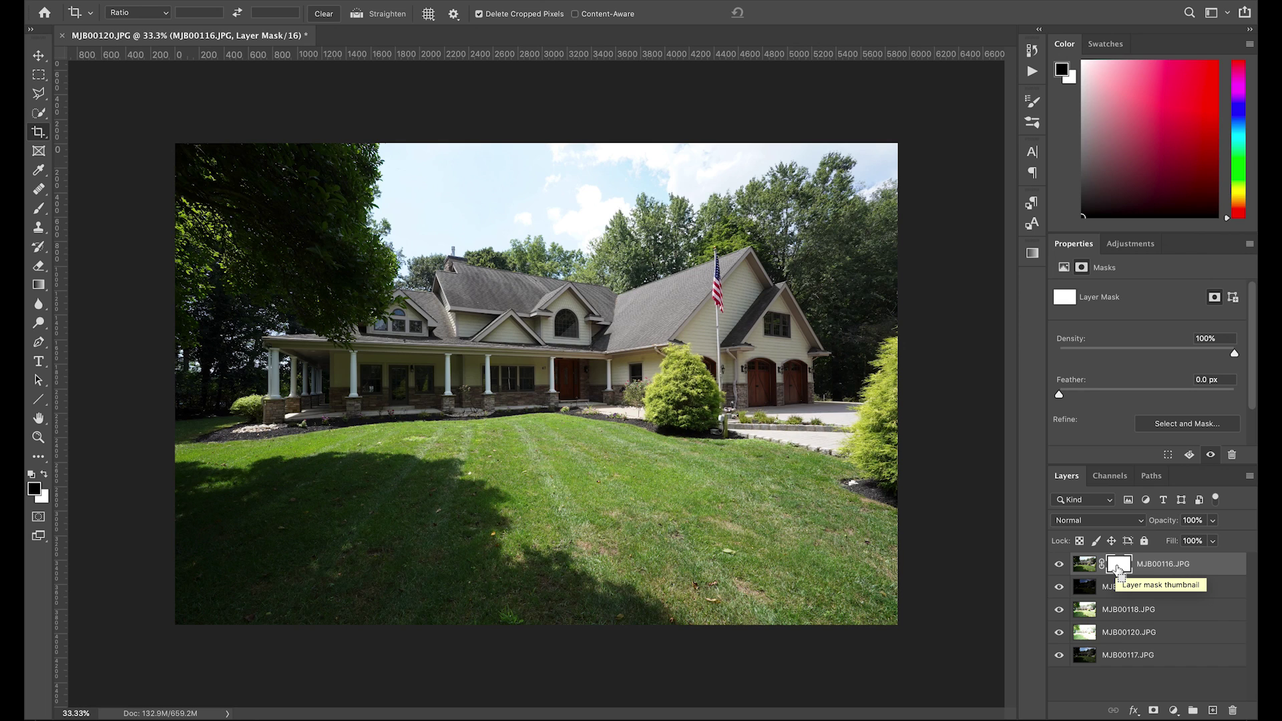
key(ctrl+i)
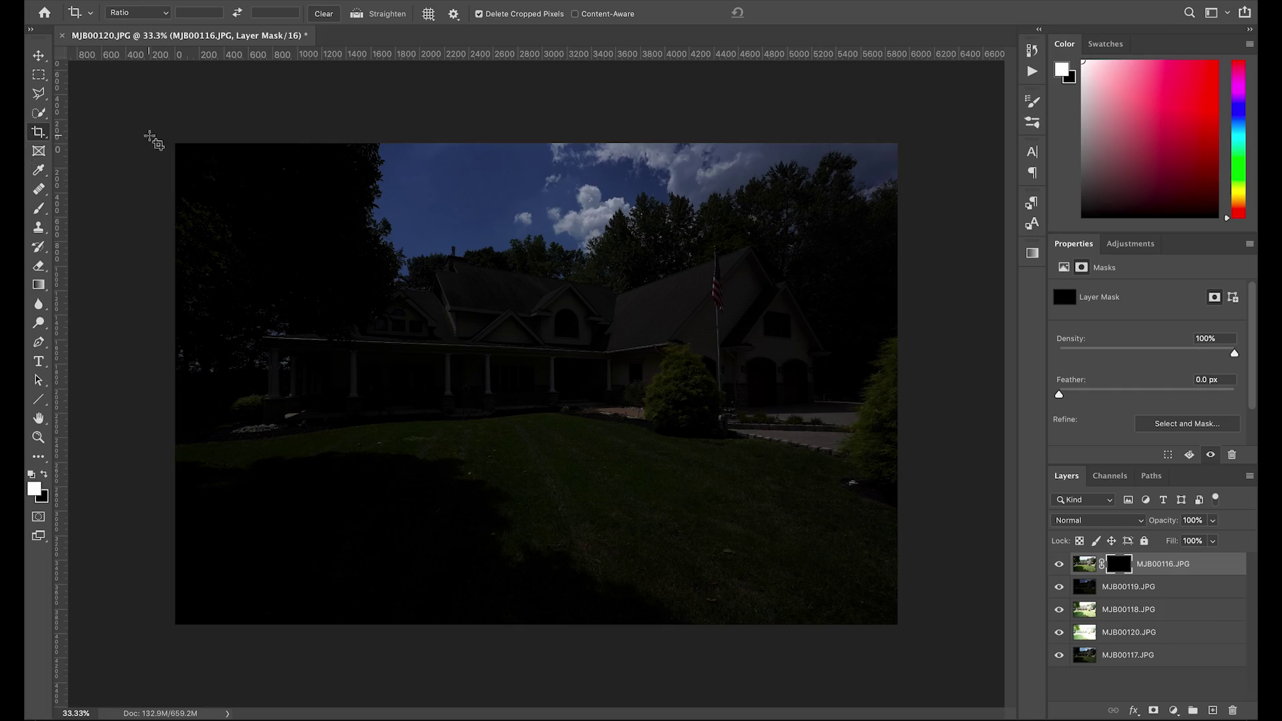
Set the brush size to 1500 px and paint white on the MJB00116 mask to reveal the house and front lawn.
key(b)
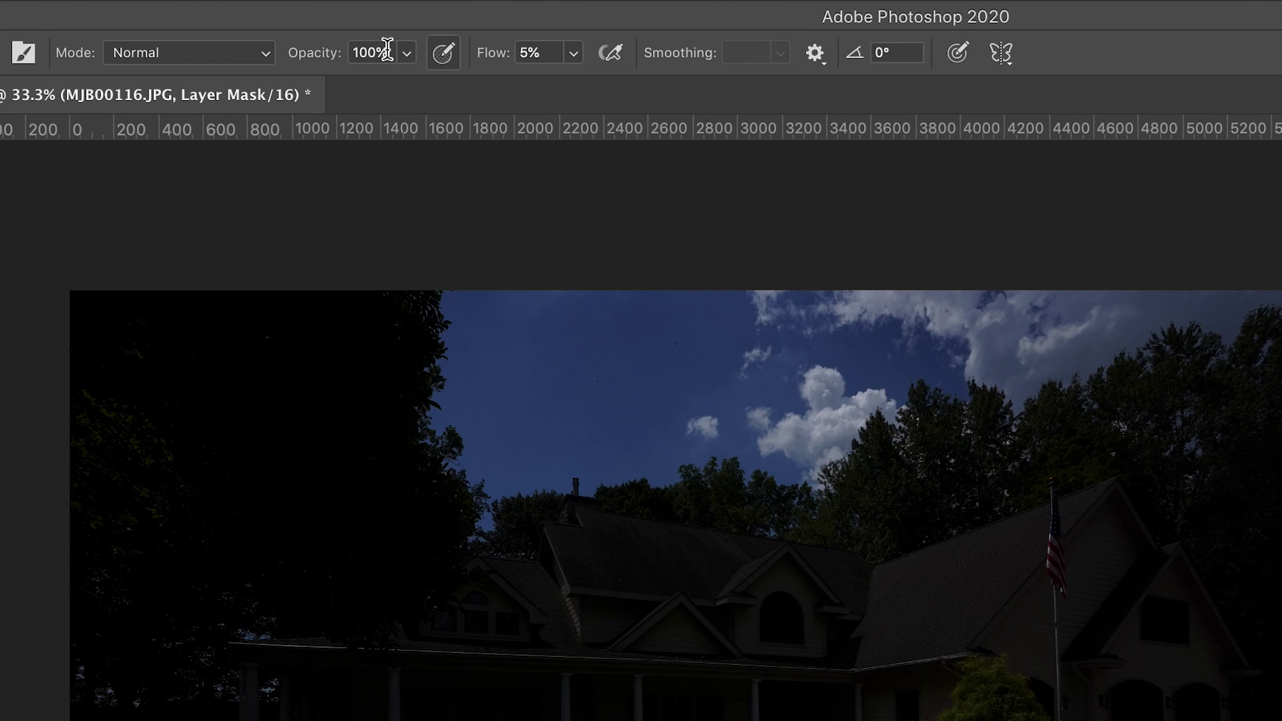
click(162, 61)
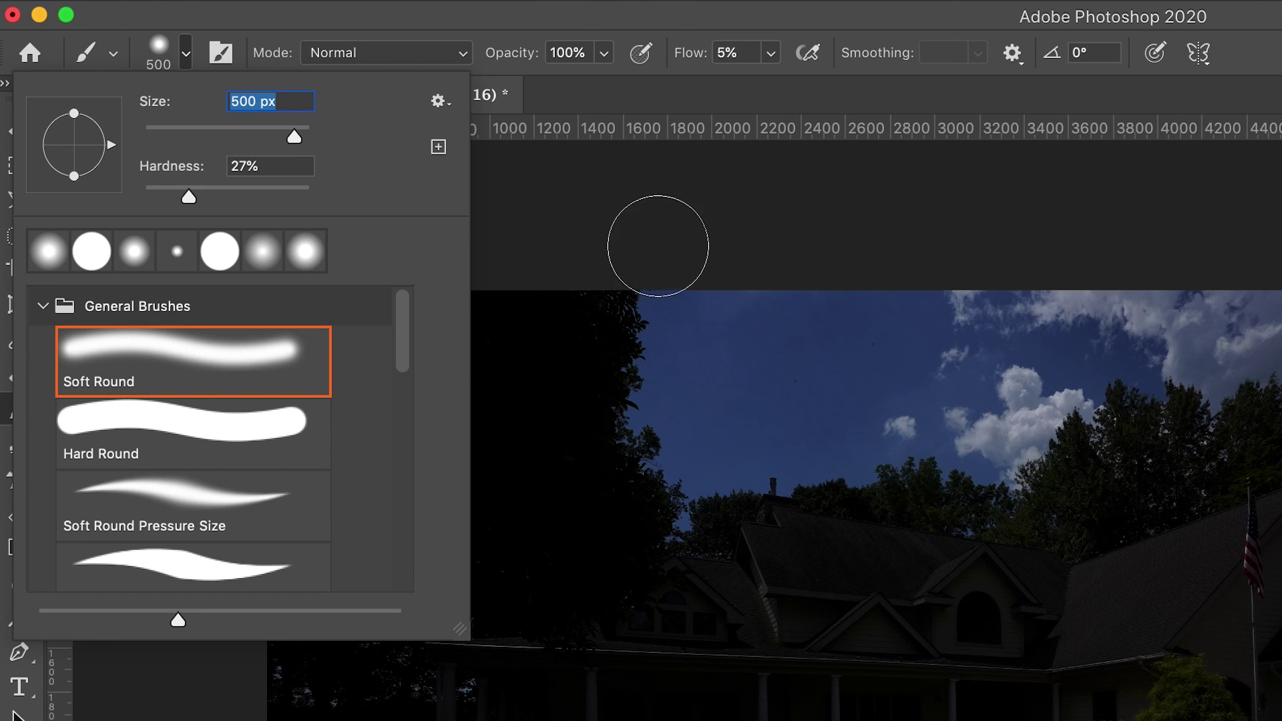
text(1500)
key(Return)
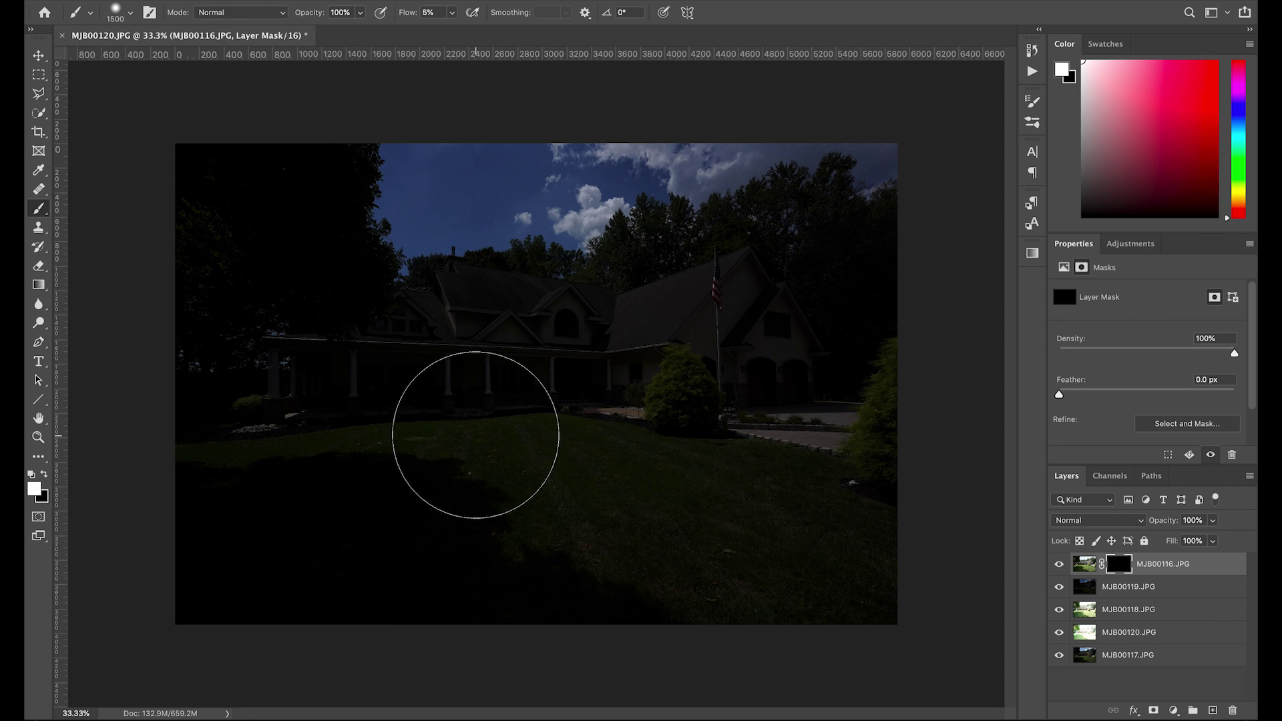
mouse_move(530, 357)
mouse_down()
mouse_move(778, 354)
mouse_move(684, 287)
mouse_move(778, 364)
mouse_move(627, 377)
mouse_move(474, 363)
mouse_move(515, 334)
mouse_move(478, 334)
mouse_move(415, 363)
mouse_move(269, 380)
mouse_move(303, 395)
mouse_move(563, 361)
mouse_move(615, 387)
mouse_move(587, 367)
mouse_move(738, 286)
mouse_move(827, 294)
mouse_move(832, 395)
mouse_move(743, 472)
mouse_move(717, 436)
mouse_up()
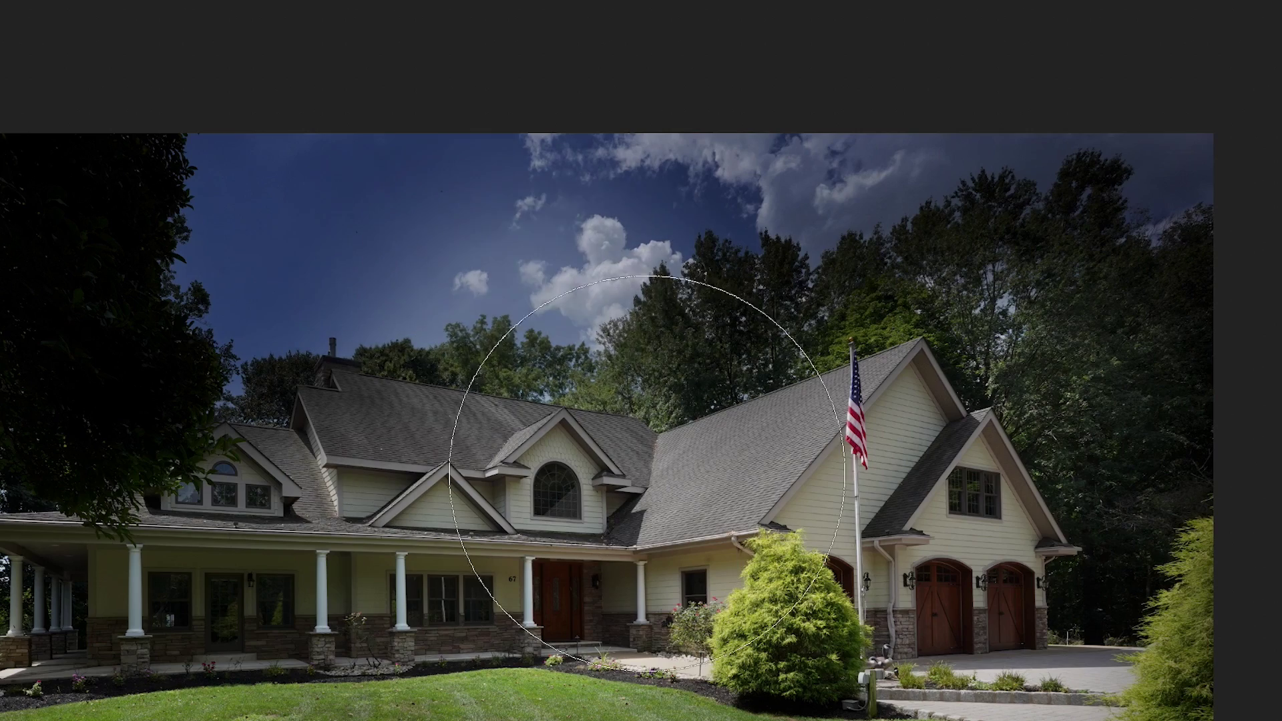
key(v)
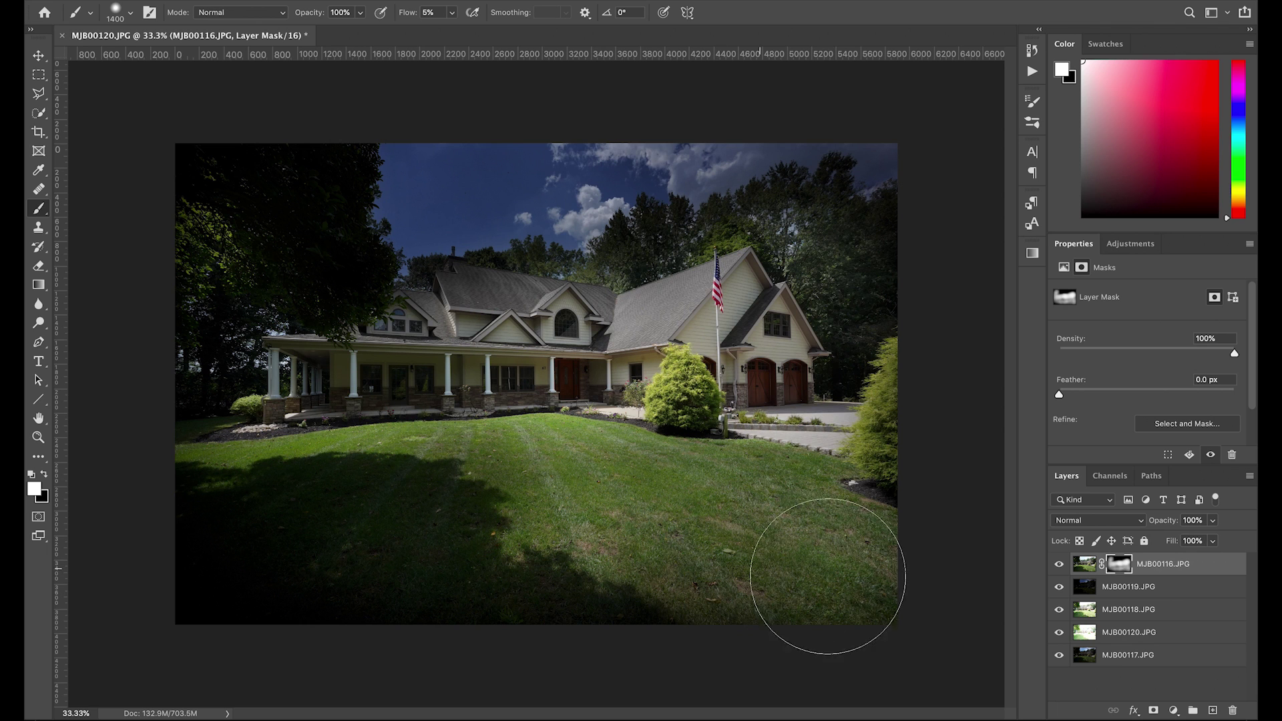
Build up the MJB00116 mask in white over the foreground lawn, garage-side shrub, porch and large shade tree.
mouse_move(829, 578)
mouse_down()
mouse_move(845, 304)
mouse_move(850, 338)
mouse_up()
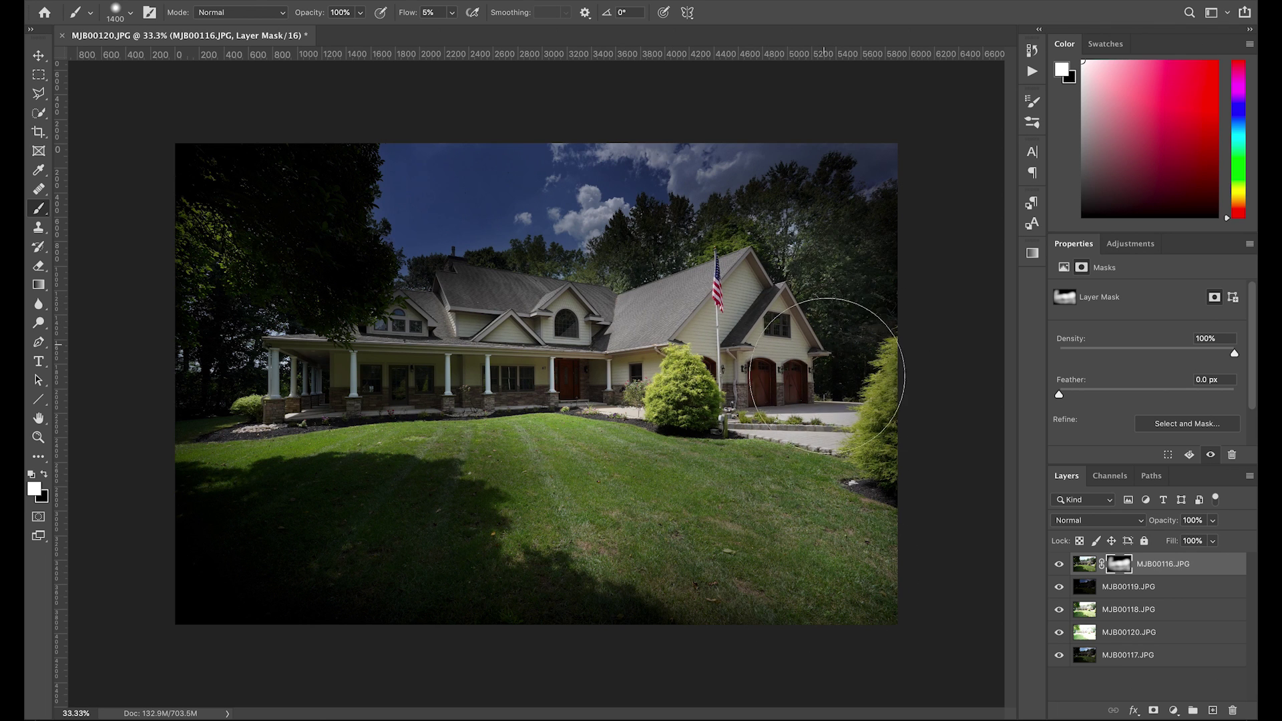
mouse_move(398, 389)
mouse_down()
mouse_move(432, 377)
mouse_move(439, 335)
mouse_move(490, 334)
mouse_up()
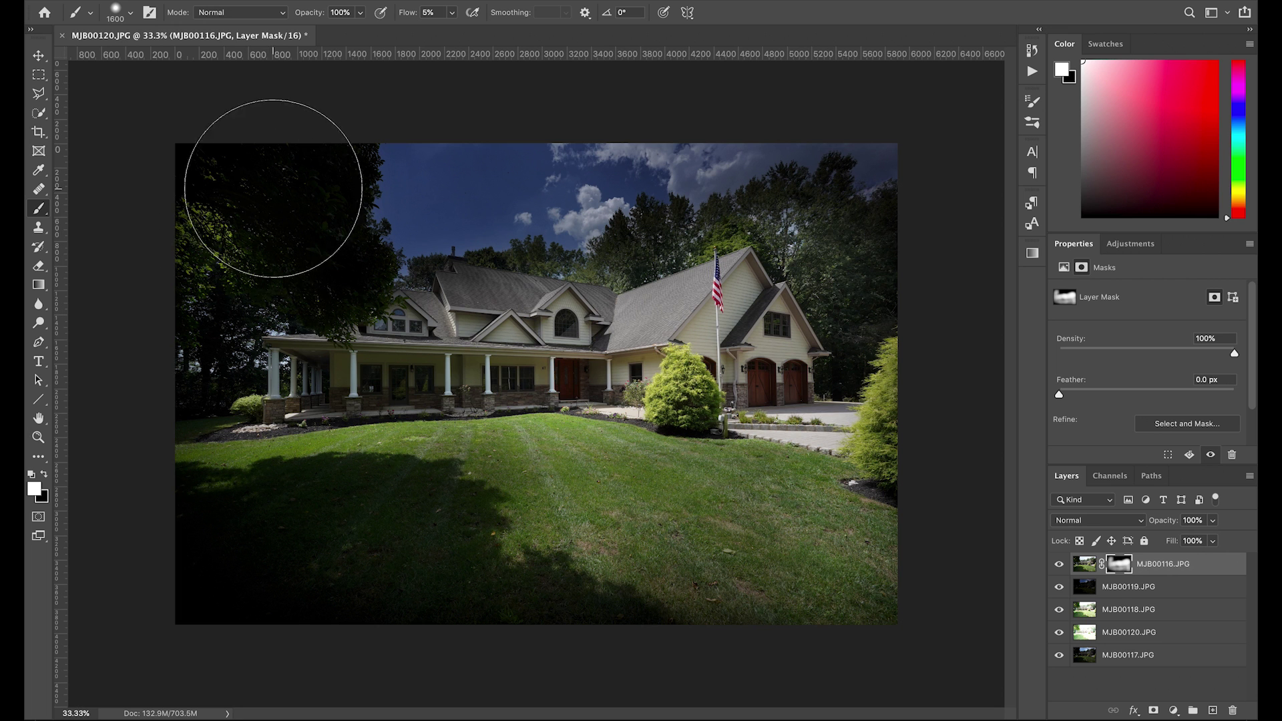
mouse_move(272, 194)
mouse_down()
mouse_move(280, 207)
mouse_move(234, 275)
mouse_up()
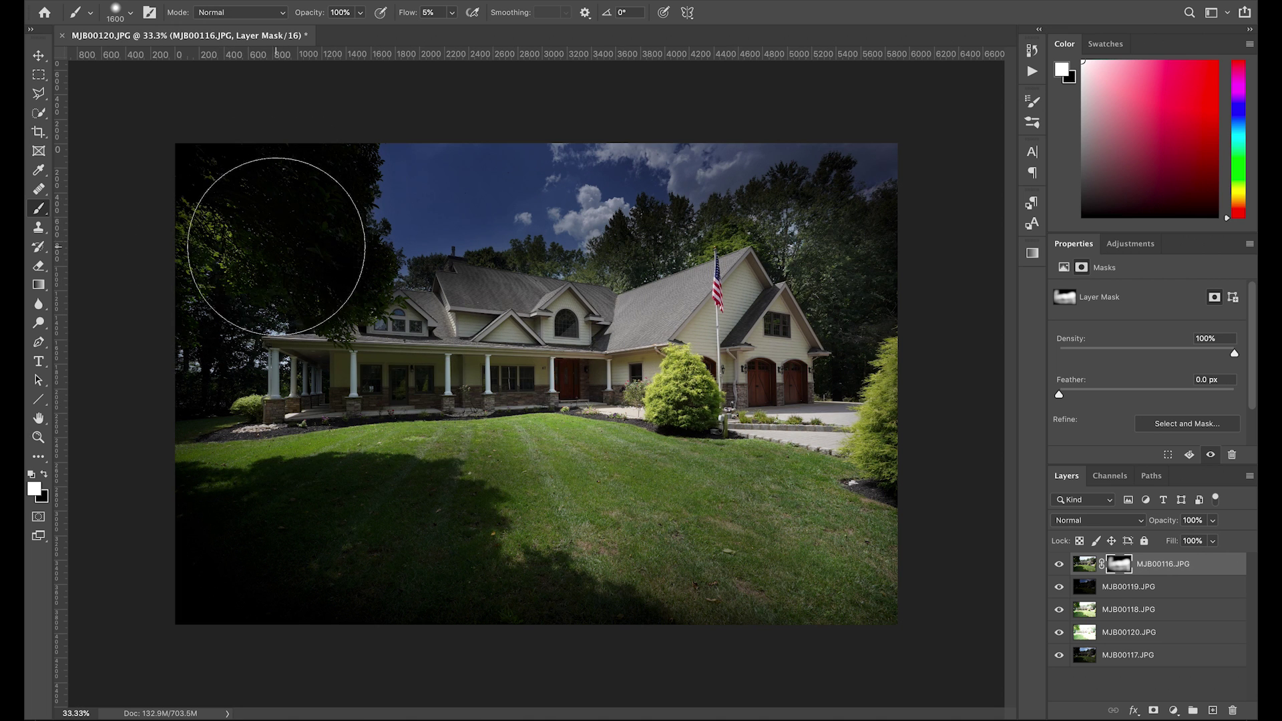
mouse_move(404, 569)
mouse_down()
mouse_move(568, 612)
mouse_move(811, 590)
mouse_move(636, 584)
mouse_move(827, 473)
mouse_up()
Use a 300 px white brush to reveal the roof edges and the trees behind the house on the MJB00116 mask.
key(super+1)
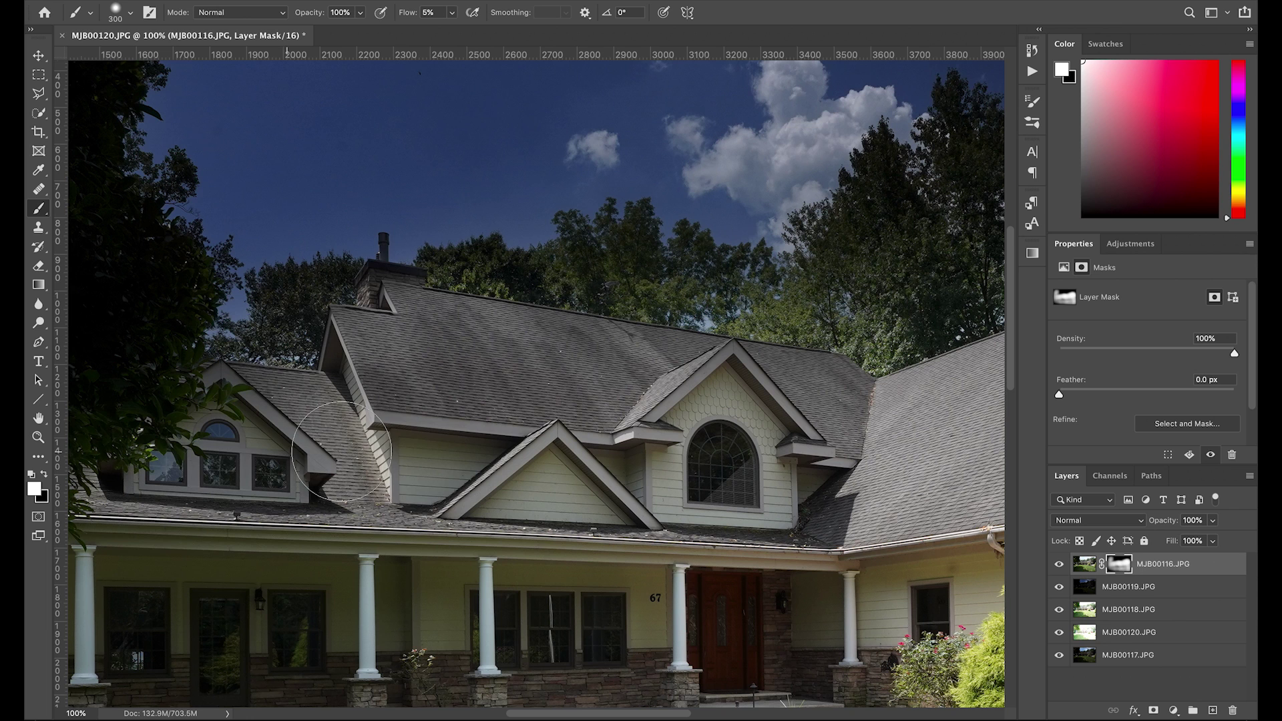
drag(656, 359, 569, 302)
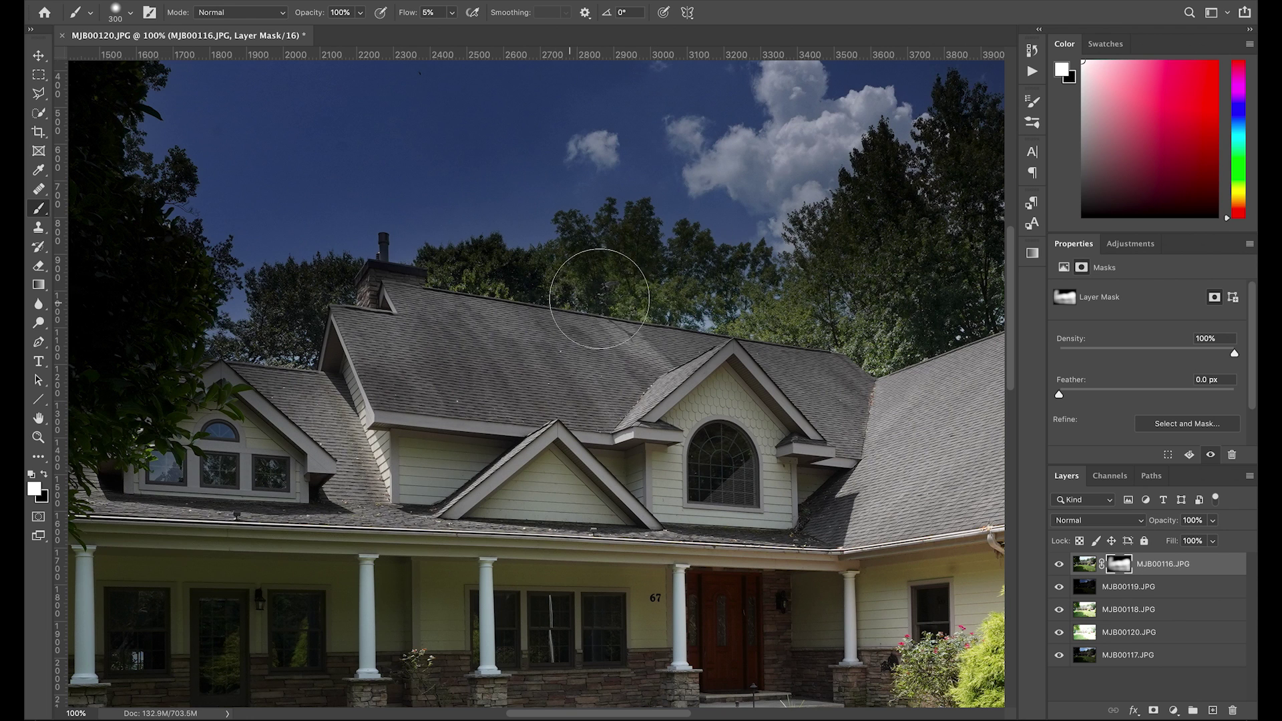
drag(640, 269, 730, 364)
mouse_move(874, 286)
mouse_down()
mouse_move(910, 192)
mouse_move(894, 246)
mouse_move(896, 211)
mouse_move(914, 273)
mouse_move(956, 180)
mouse_move(947, 255)
mouse_up()
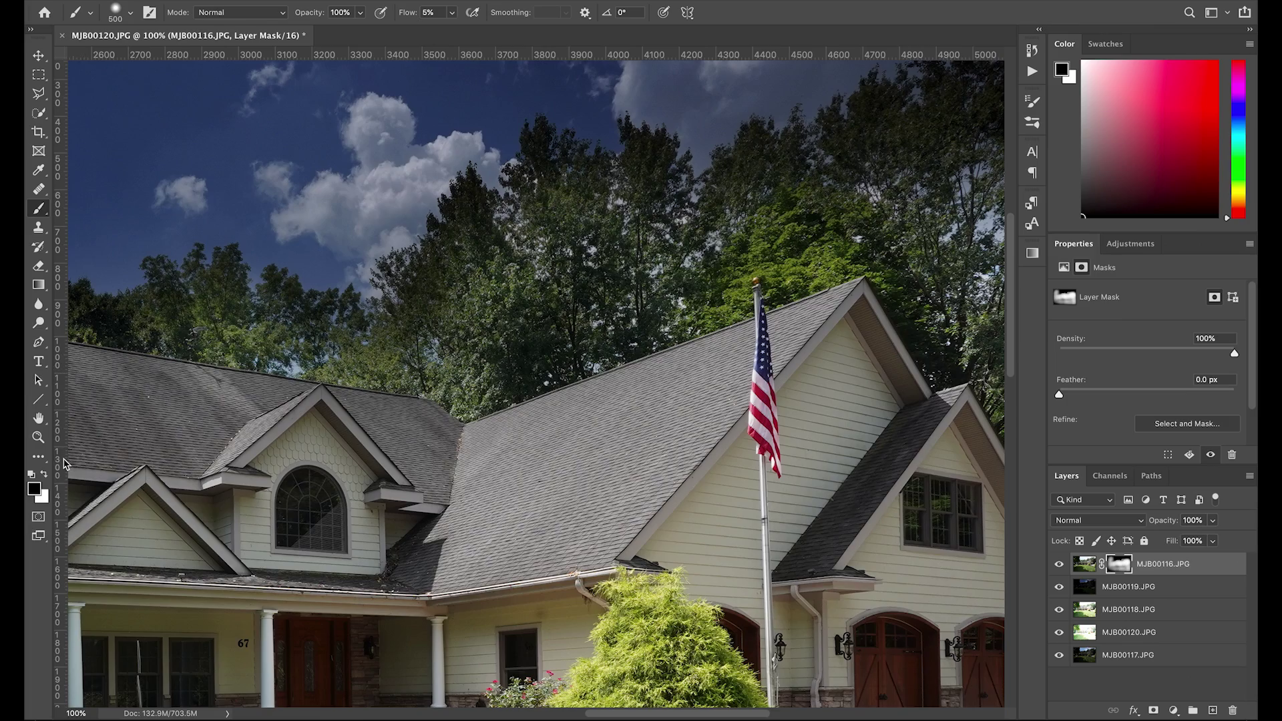
With a 500 px brush, mask back the trees along the roofline in black and reveal the dark trees beside the garage in white.
mouse_move(501, 334)
mouse_down()
mouse_move(478, 350)
mouse_move(494, 311)
mouse_move(460, 351)
mouse_move(422, 360)
mouse_move(445, 367)
mouse_move(370, 381)
mouse_up()
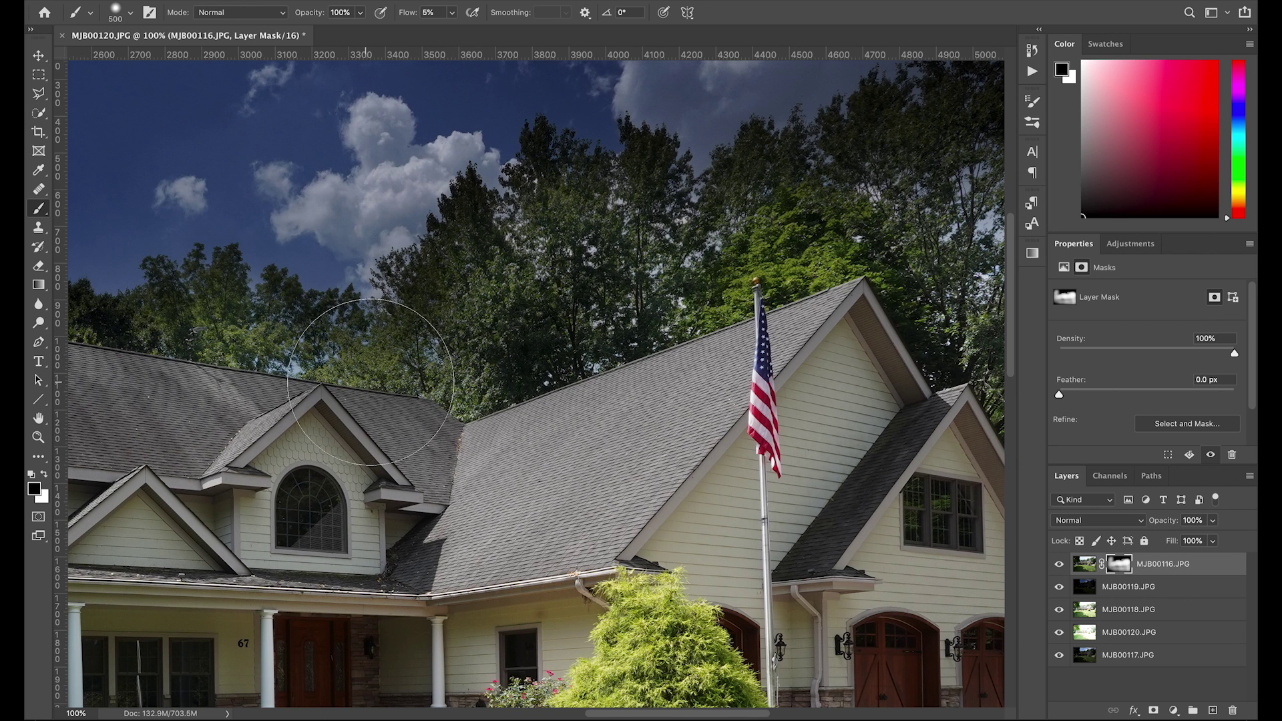
mouse_move(592, 372)
mouse_down()
mouse_move(600, 338)
mouse_move(656, 287)
mouse_move(696, 268)
mouse_up()
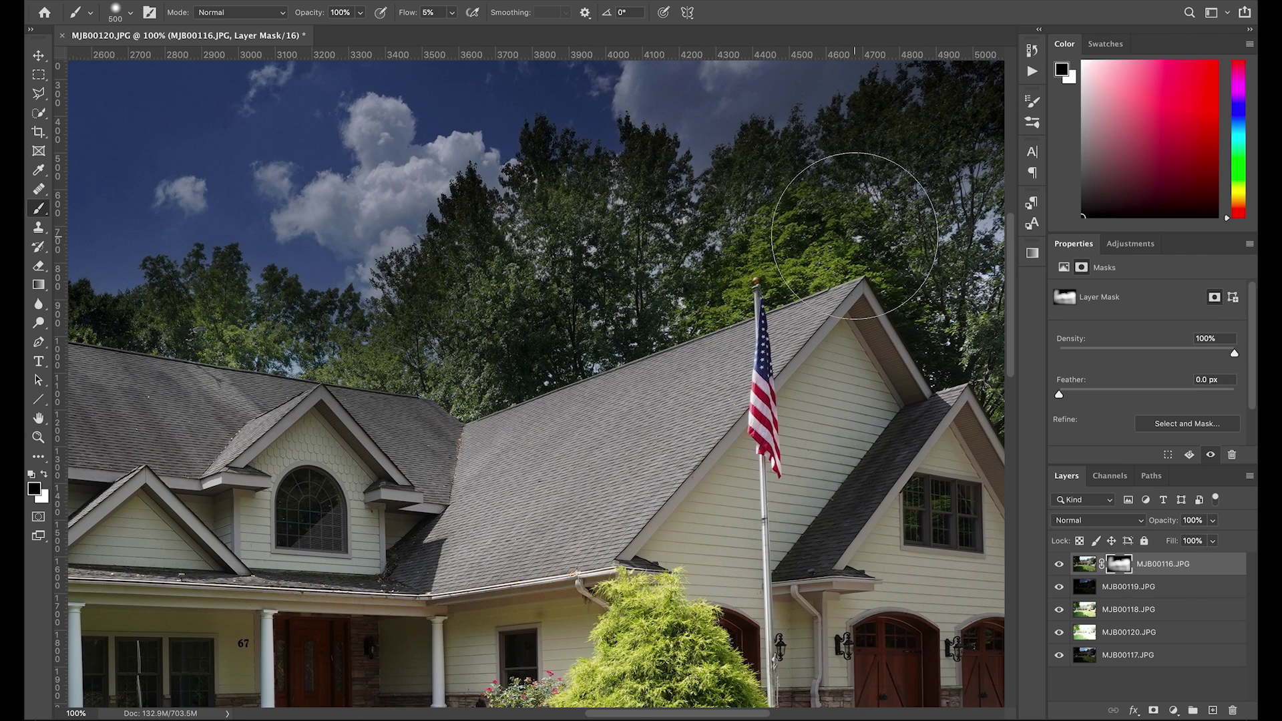
drag(890, 237, 659, 316)
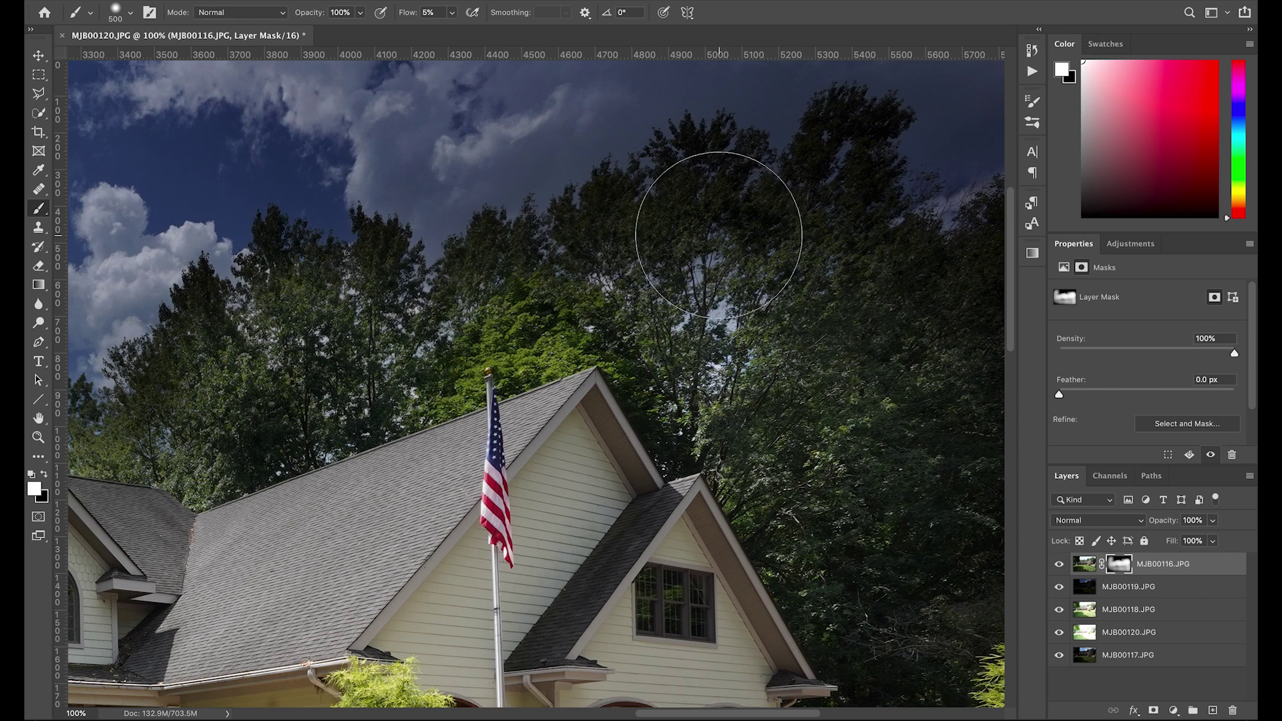
mouse_move(593, 291)
mouse_down()
mouse_move(849, 278)
mouse_move(827, 186)
mouse_move(821, 315)
mouse_move(871, 367)
mouse_move(628, 370)
mouse_up()
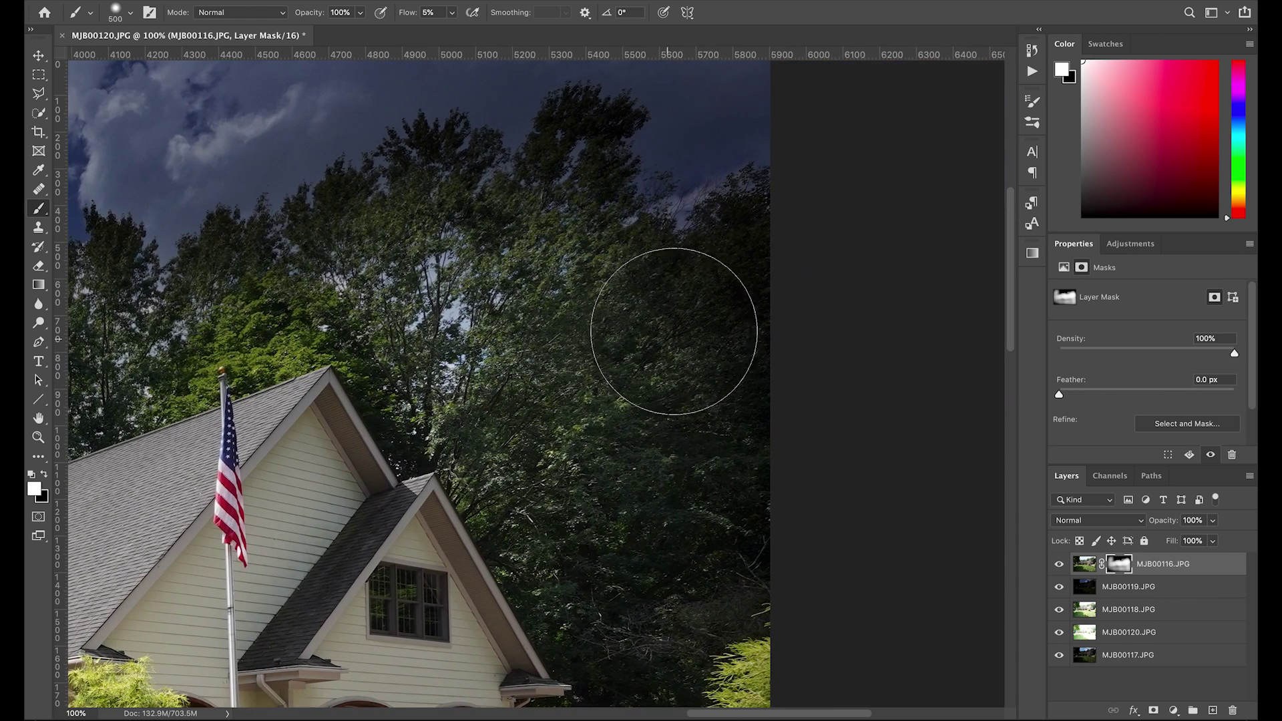
mouse_move(766, 259)
mouse_down()
mouse_move(690, 523)
mouse_move(701, 543)
mouse_move(624, 549)
mouse_move(718, 573)
mouse_up()
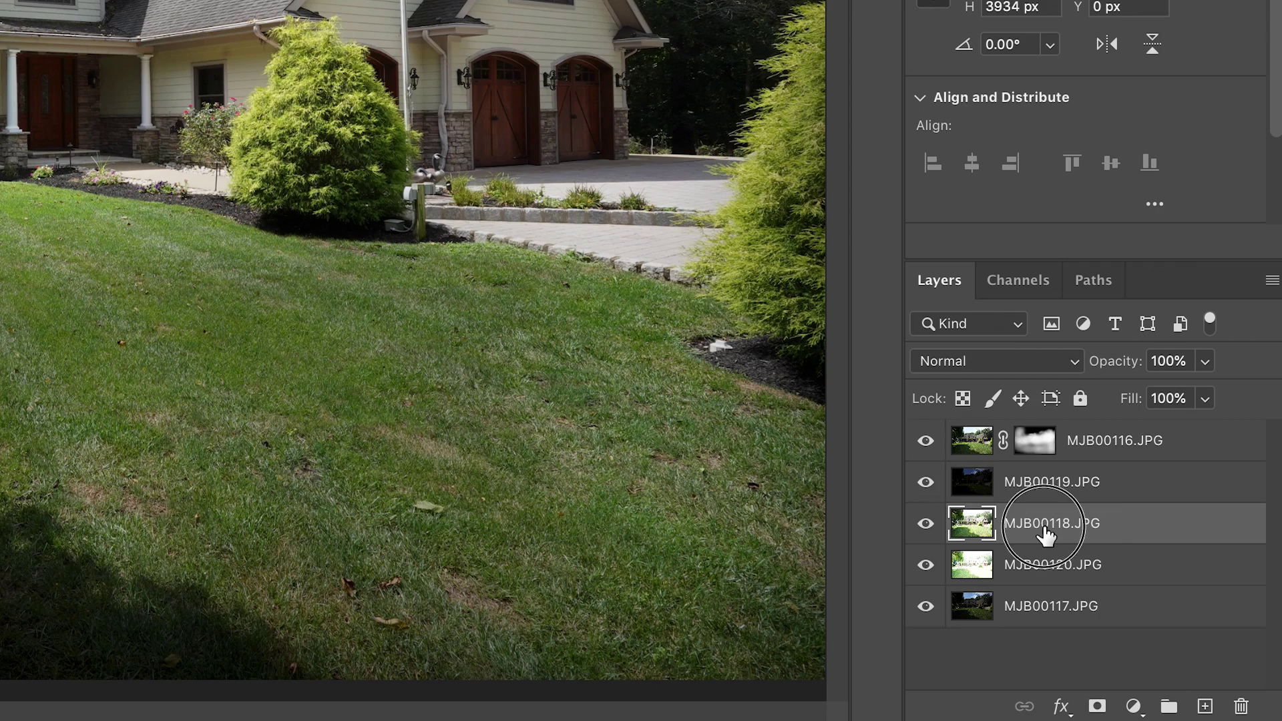
Move the MJB00118 layer above MJB00116, add a layer mask to it and invert the mask to black.
drag(1045, 534, 1049, 438)
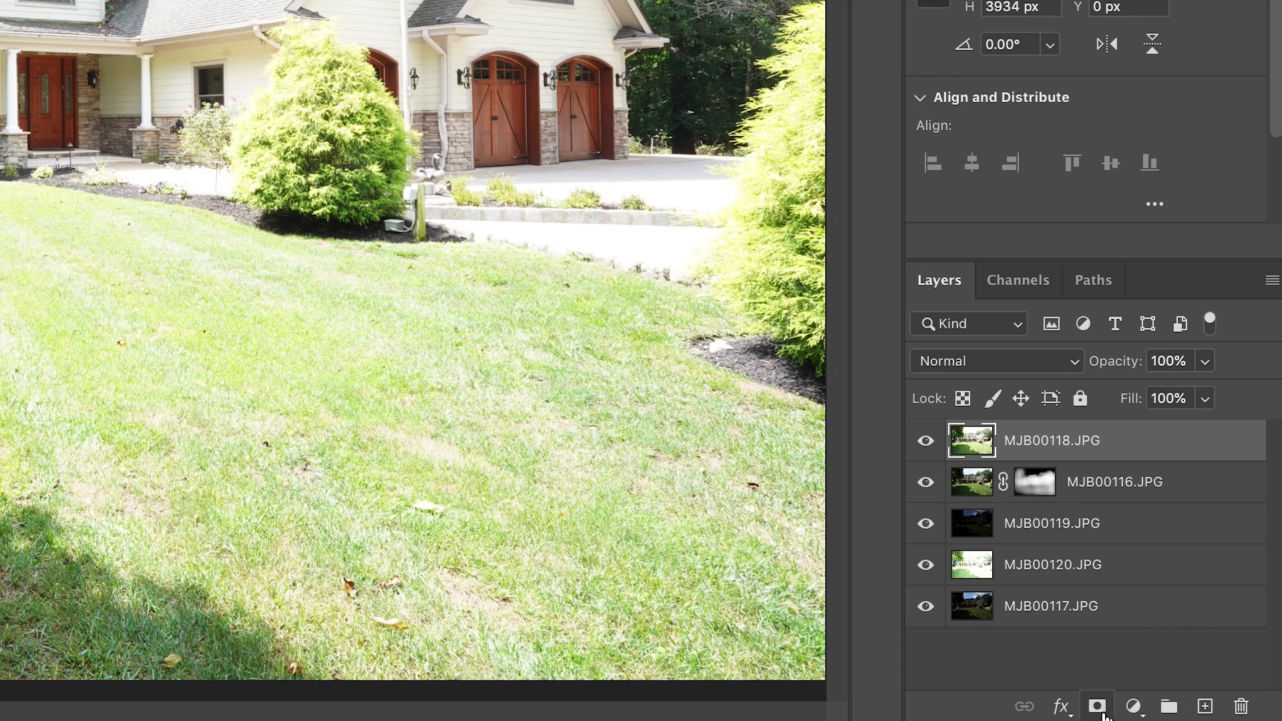
click(1097, 706)
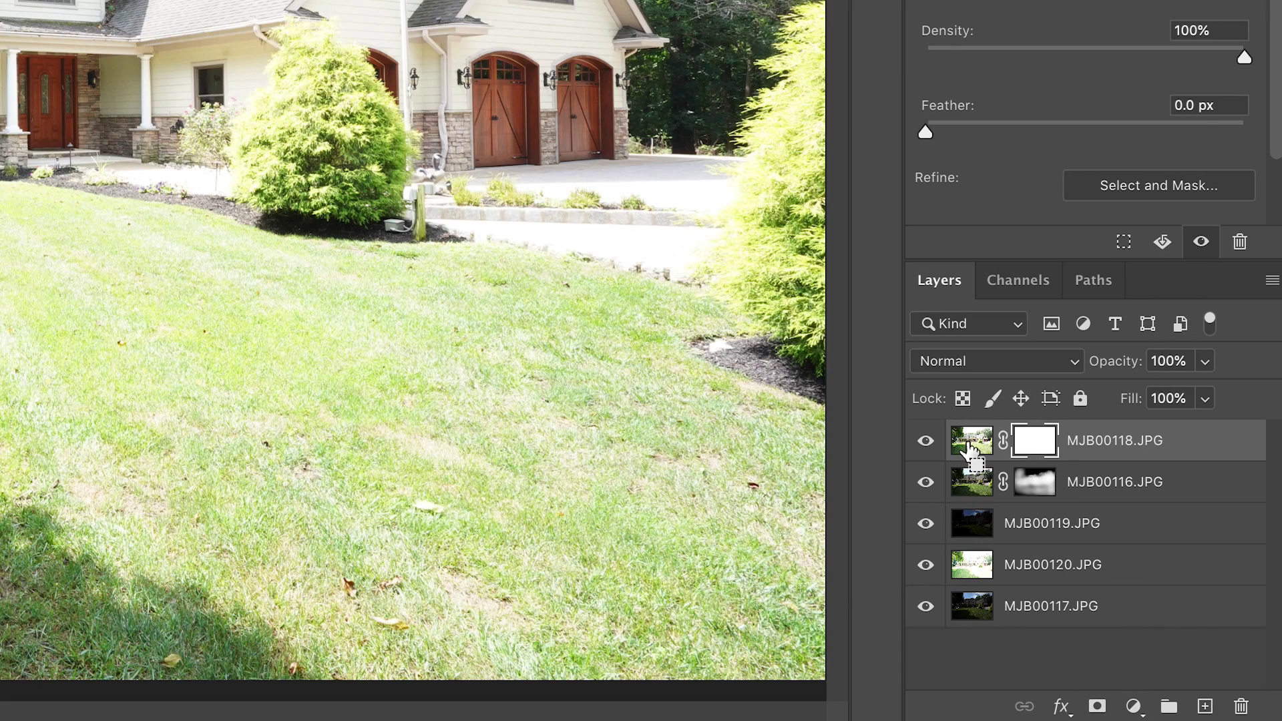
key(ctrl+i)
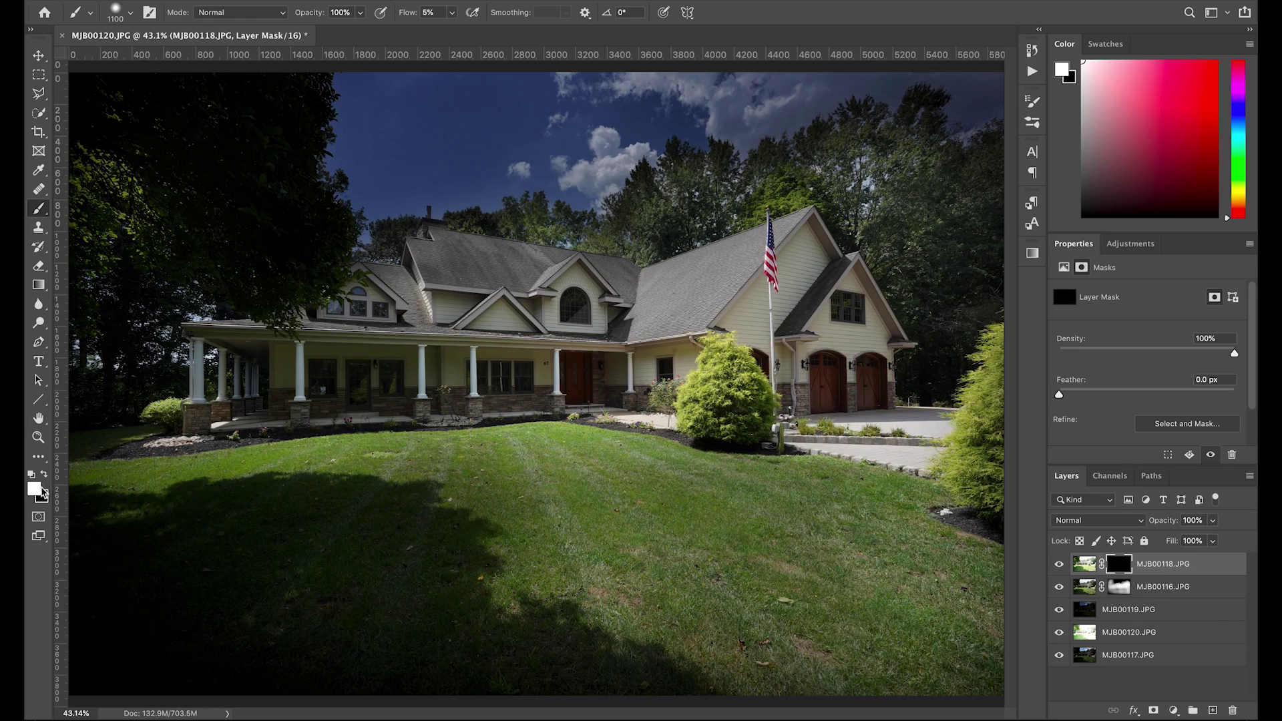
Paint white on the MJB00118 mask over the dark shade tree and the shadowed foreground lawn, enlarging the brush to 1800 px.
mouse_move(143, 131)
mouse_down()
mouse_move(200, 141)
mouse_move(128, 173)
mouse_up()
mouse_move(177, 345)
mouse_down()
mouse_move(358, 461)
mouse_move(358, 404)
mouse_move(372, 418)
mouse_move(369, 235)
mouse_move(401, 243)
mouse_move(300, 229)
mouse_up()
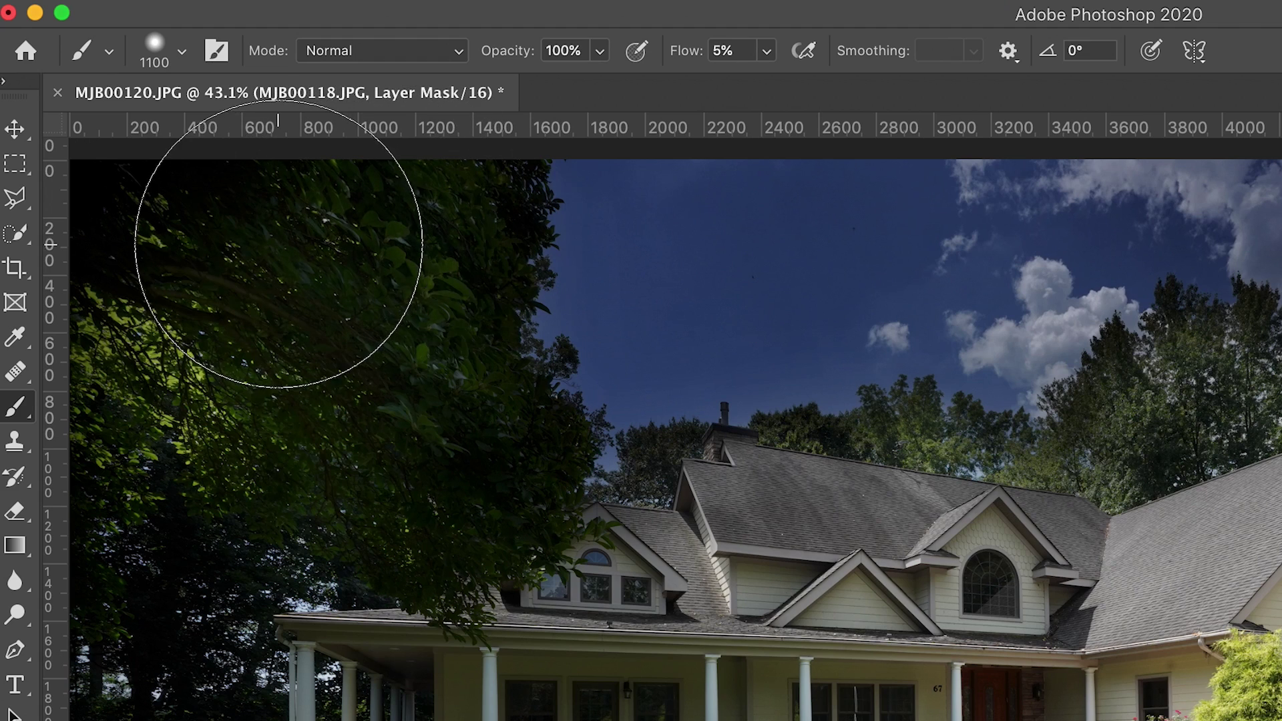
mouse_move(318, 562)
mouse_down()
mouse_move(349, 550)
mouse_move(414, 607)
mouse_move(497, 604)
mouse_move(553, 666)
mouse_up()
key(bracketright)
key(bracketright)
key(bracketright)
key(bracketright)
key(bracketright)
key(bracketright)
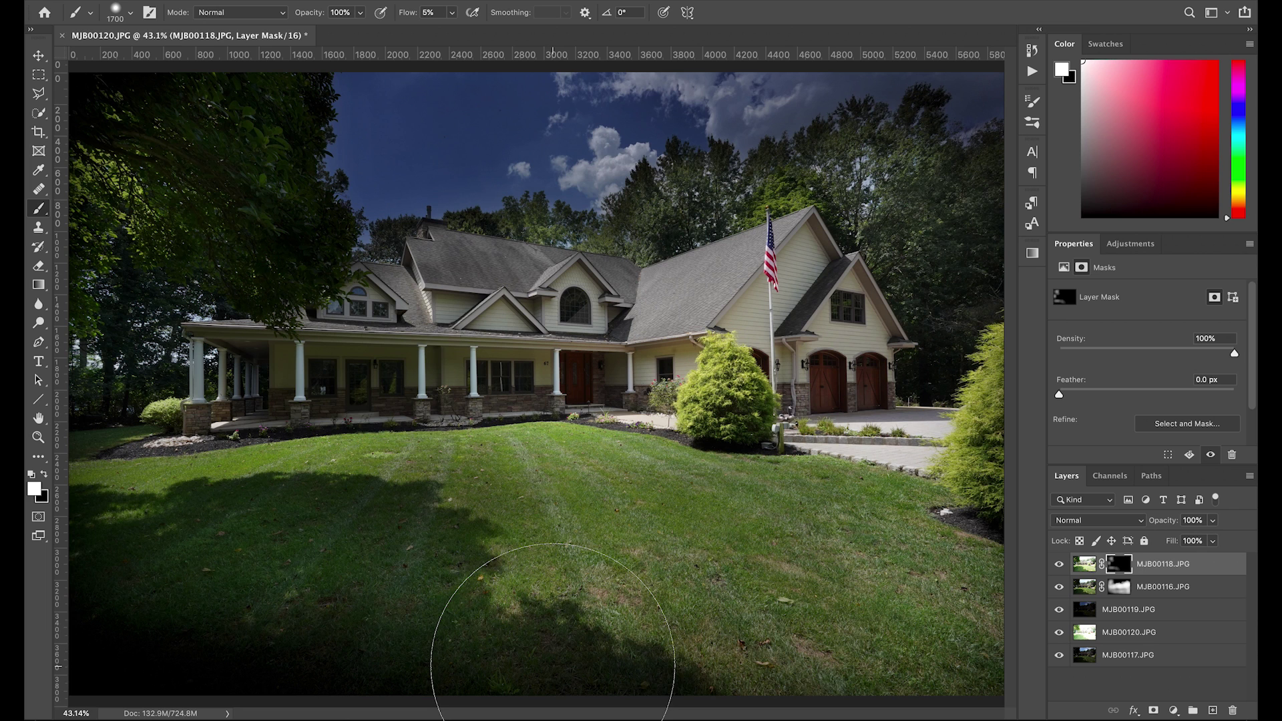
key(bracketright)
drag(615, 615, 261, 604)
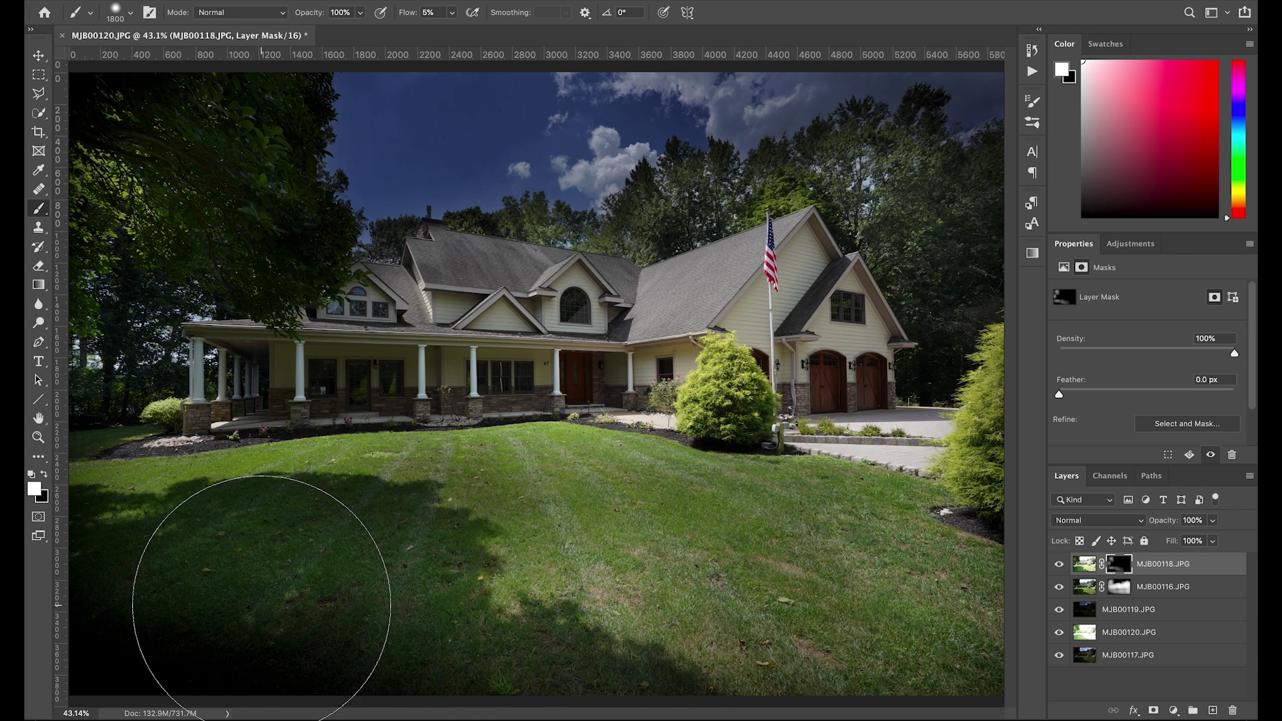
key(ctrl+z)
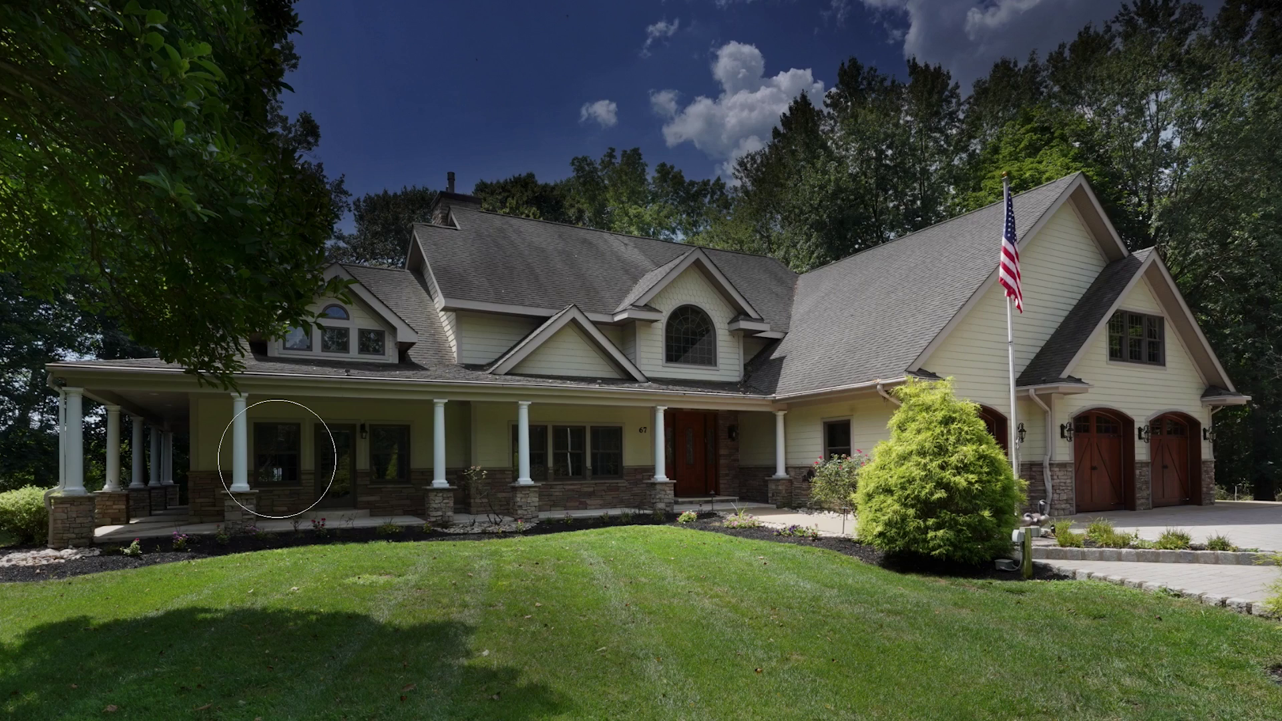
Brighten the porch, front door and garage doors by brushing them in on the MJB00118 mask, adjusting the brush size to the details.
key(bracketright)
key(bracketright)
key(bracketright)
key(bracketright)
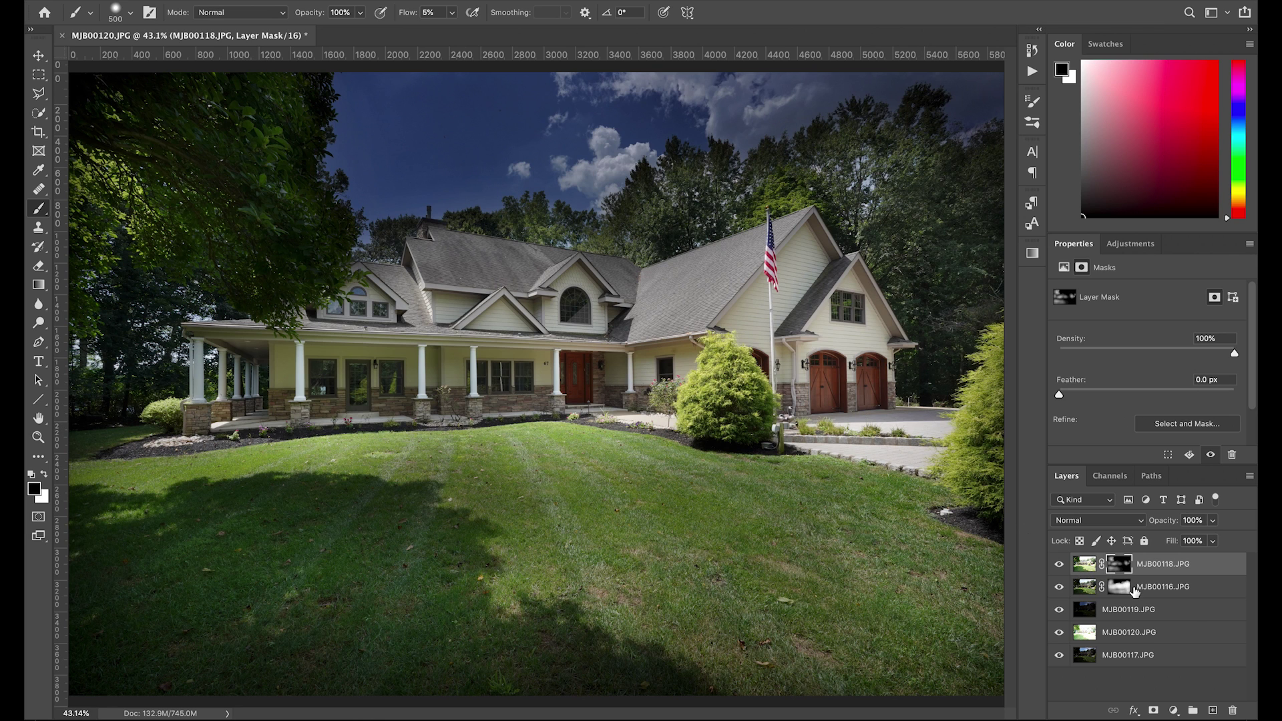
Switch to the MJB00116 mask and touch up the driveway and garage-side trees in white, enlarging the brush to 1500 px.
click(1126, 588)
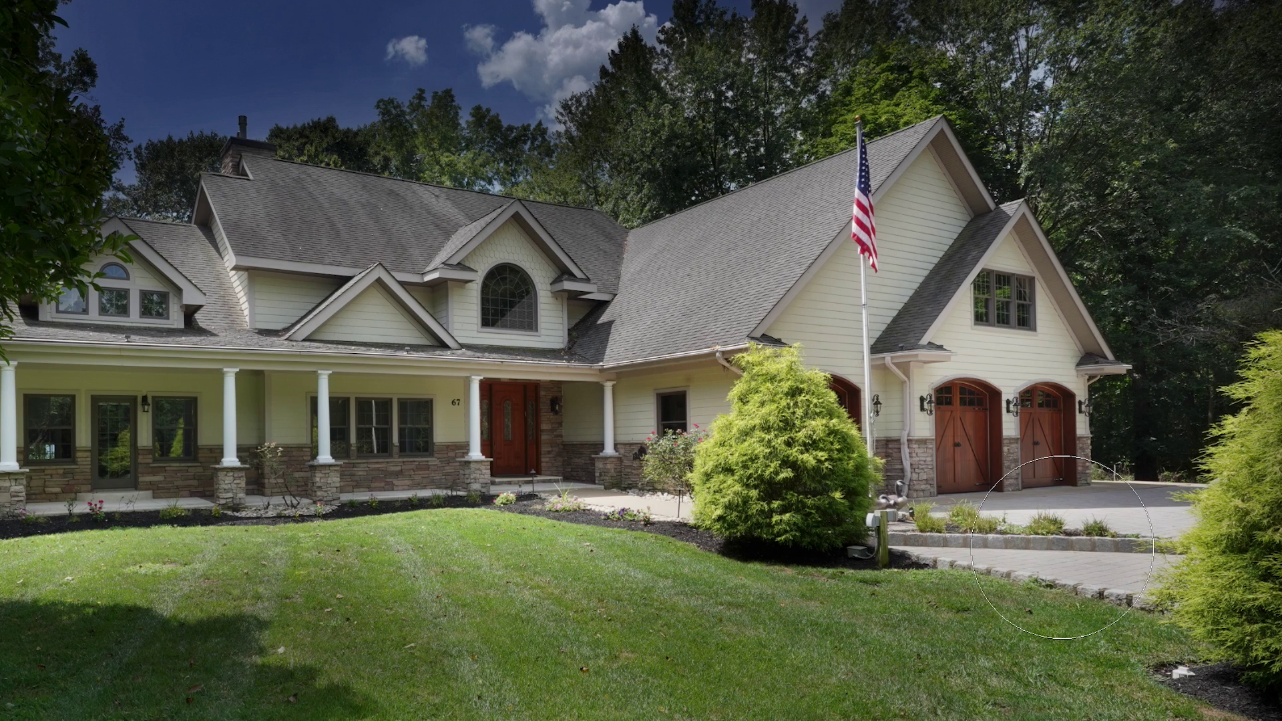
key(bracketright)
key(bracketright)
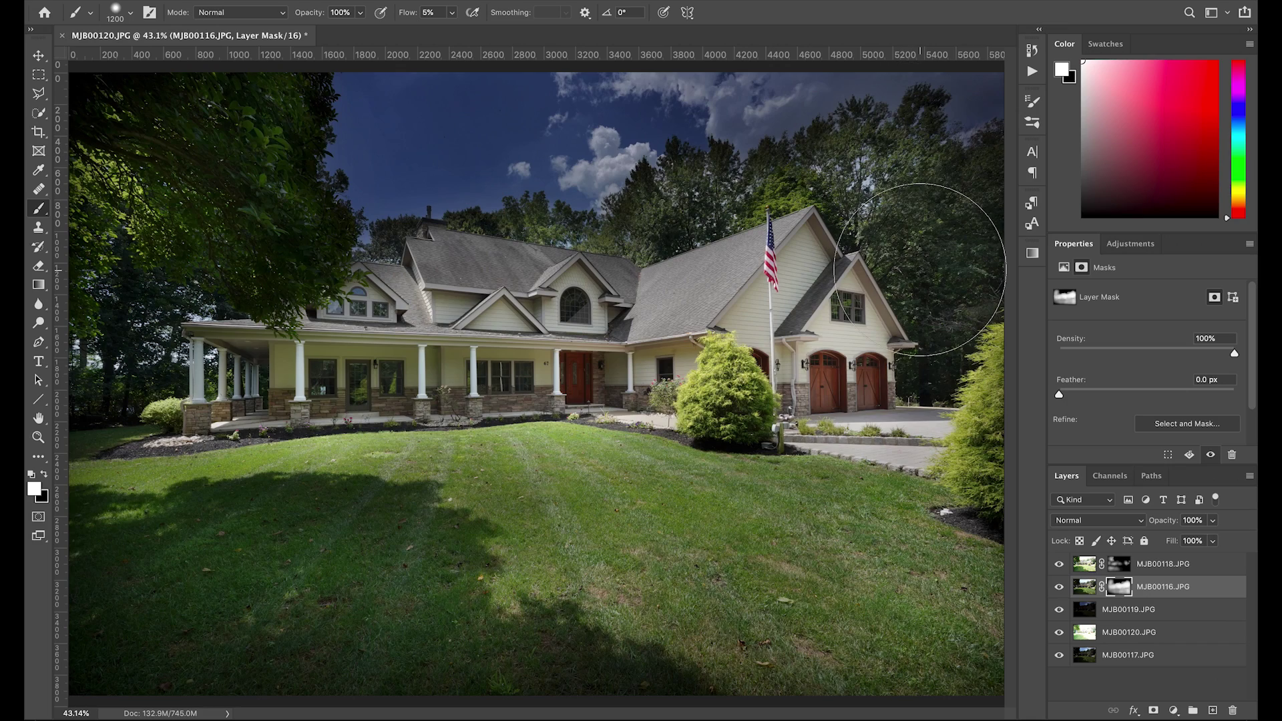
key(bracketright)
key(bracketright)
key(bracketright)
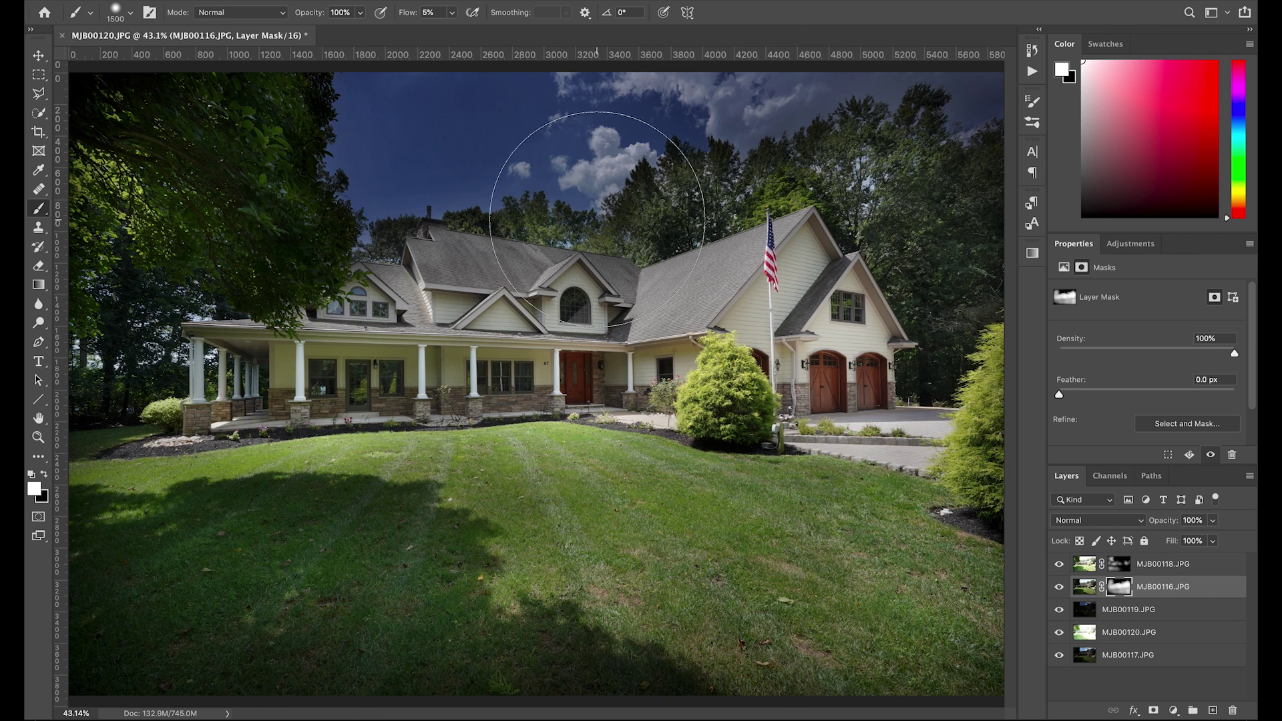
Toggle the MJB00118 layer off and on, and paint white on the MJB00116 mask over the sky, treetops and roof at 1500 px.
click(1058, 564)
click(1058, 564)
click(529, 142)
click(417, 144)
mouse_move(605, 172)
mouse_down()
mouse_move(701, 142)
mouse_move(951, 166)
mouse_move(961, 152)
mouse_move(768, 261)
mouse_up()
mouse_move(609, 231)
mouse_down()
mouse_move(567, 177)
mouse_move(409, 158)
mouse_move(386, 120)
mouse_move(266, 200)
mouse_move(546, 320)
mouse_move(680, 348)
mouse_up()
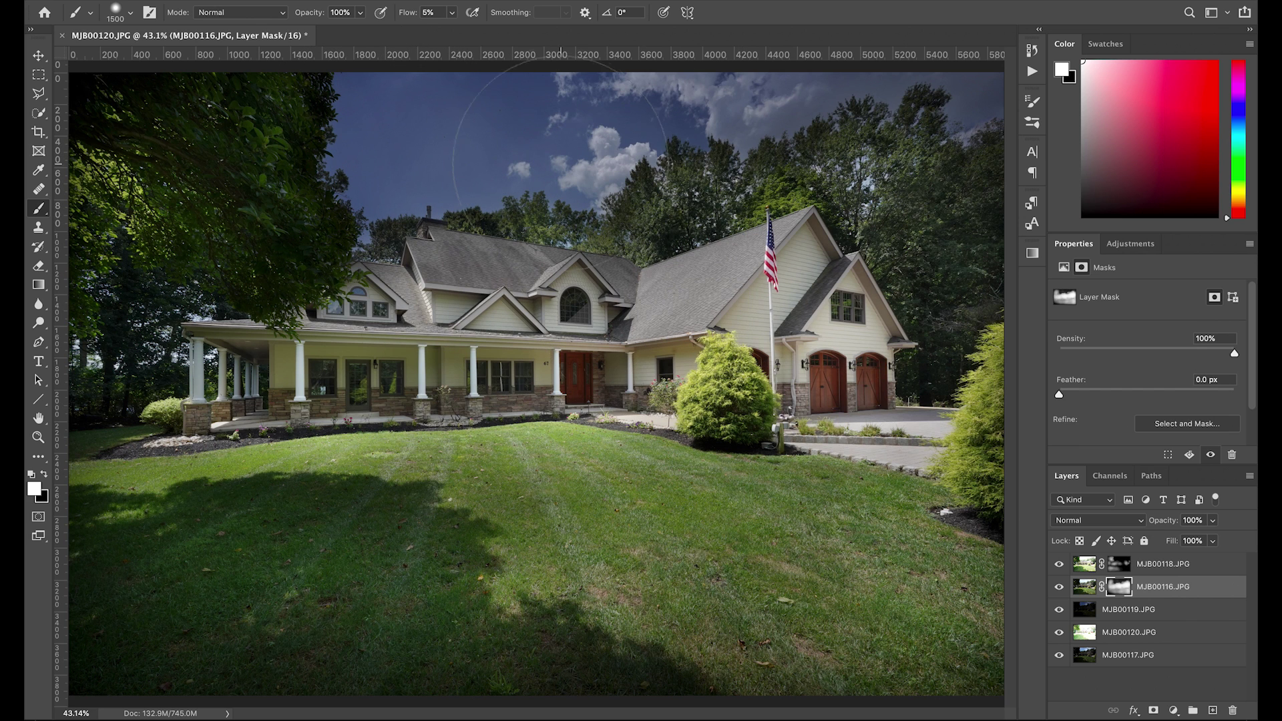
mouse_move(553, 155)
mouse_down()
mouse_move(461, 140)
mouse_move(280, 201)
mouse_up()
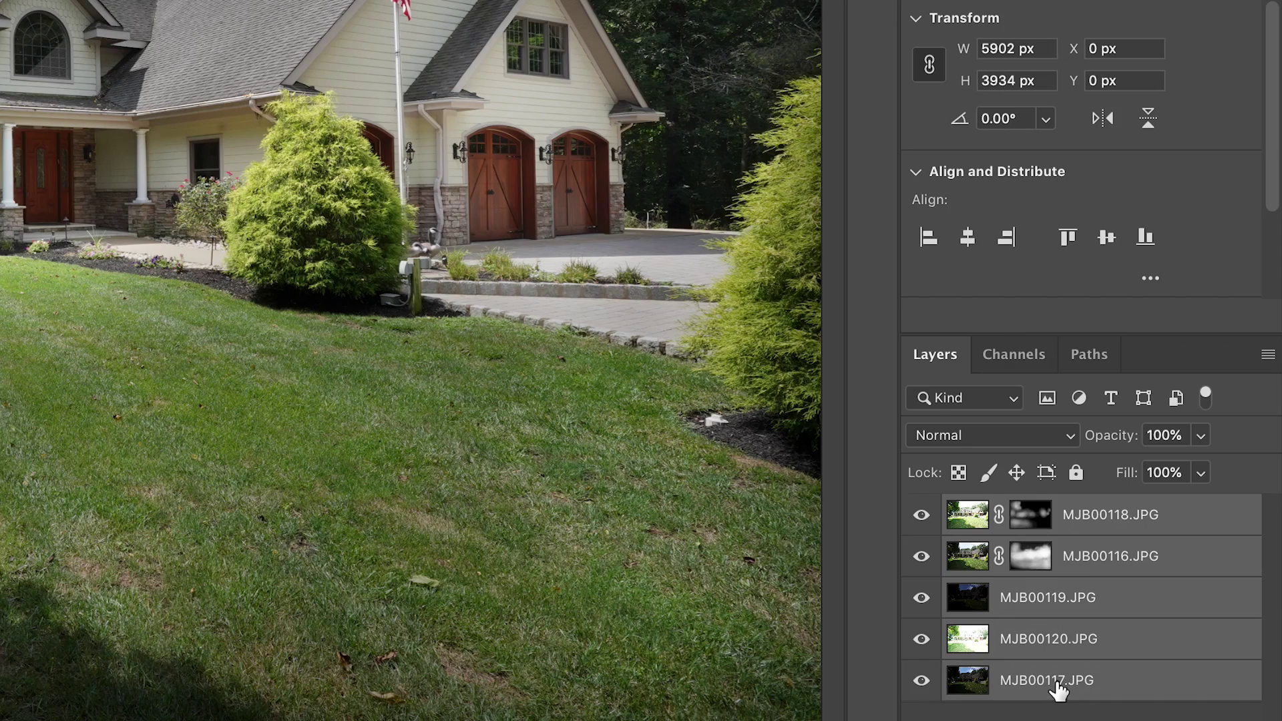
Merge all five selected exposure layers into a single layer and save the blended image.
key(ctrl+e)
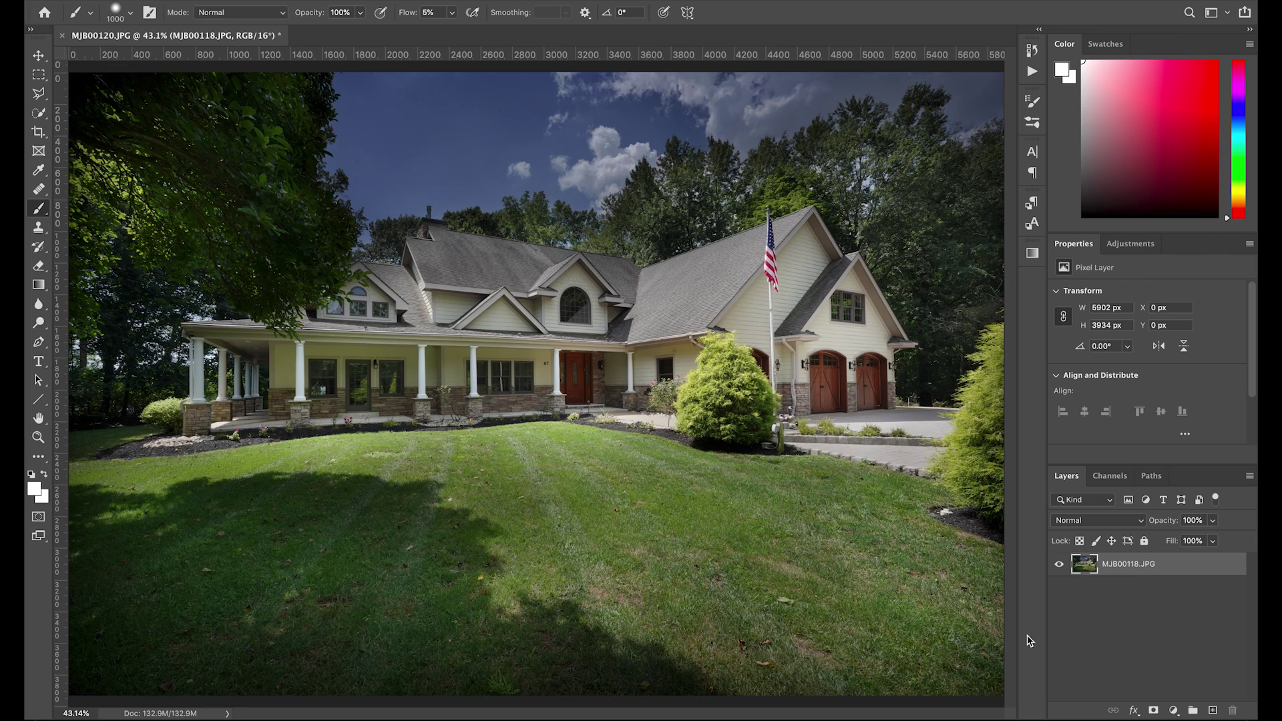
key(ctrl+s)
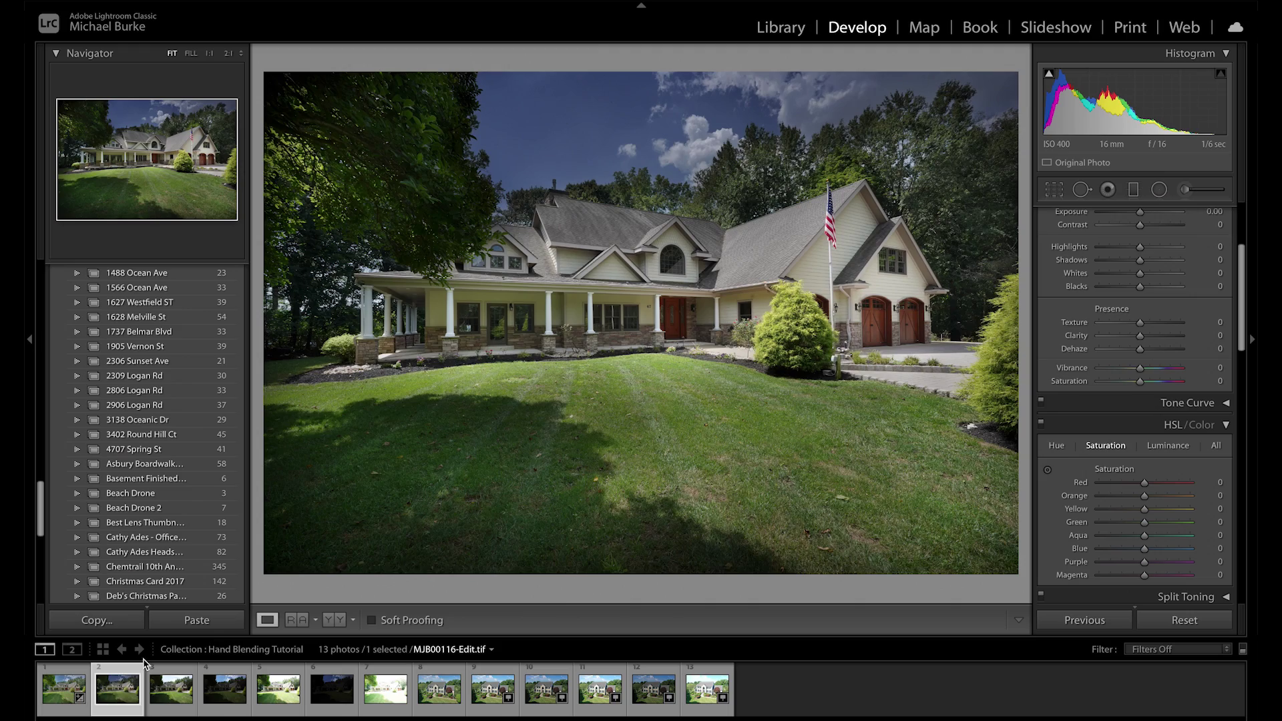
In Lightroom Classic, compare MJB00116HDR.tif with MJB00116-Edit.tif and apply automatic tone adjustments to the hand-blended edit.
click(61, 701)
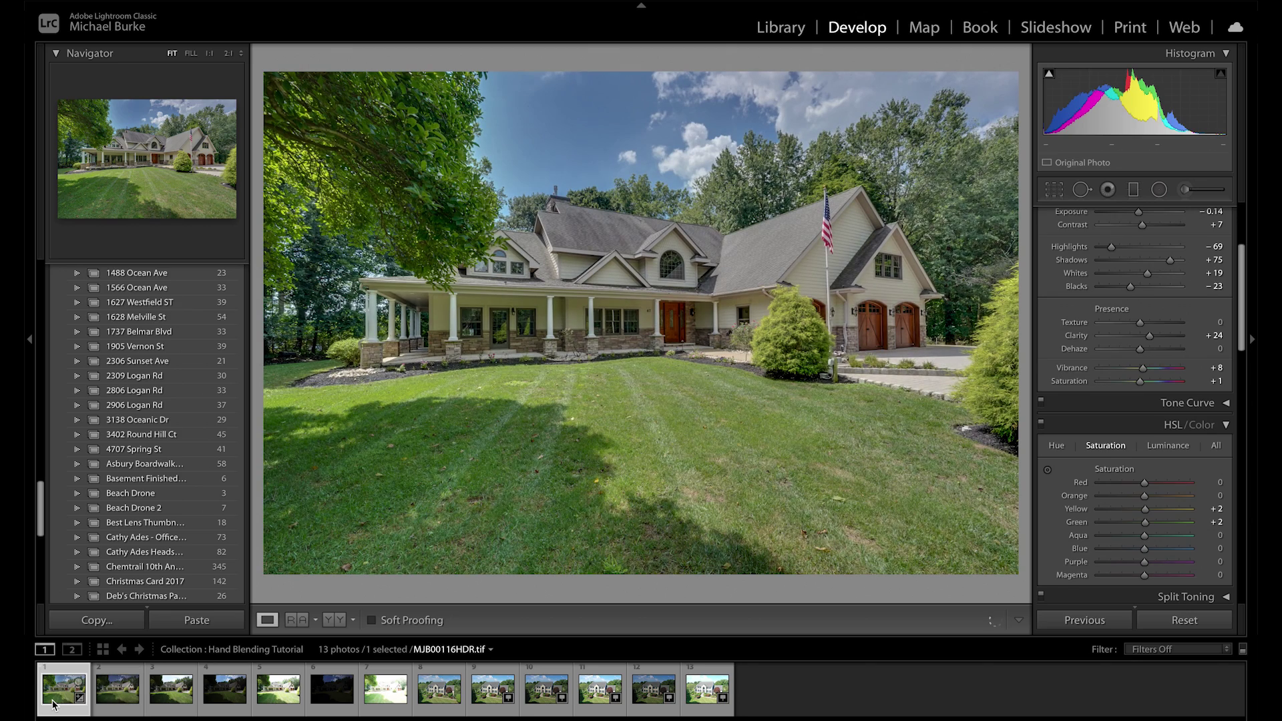
click(114, 709)
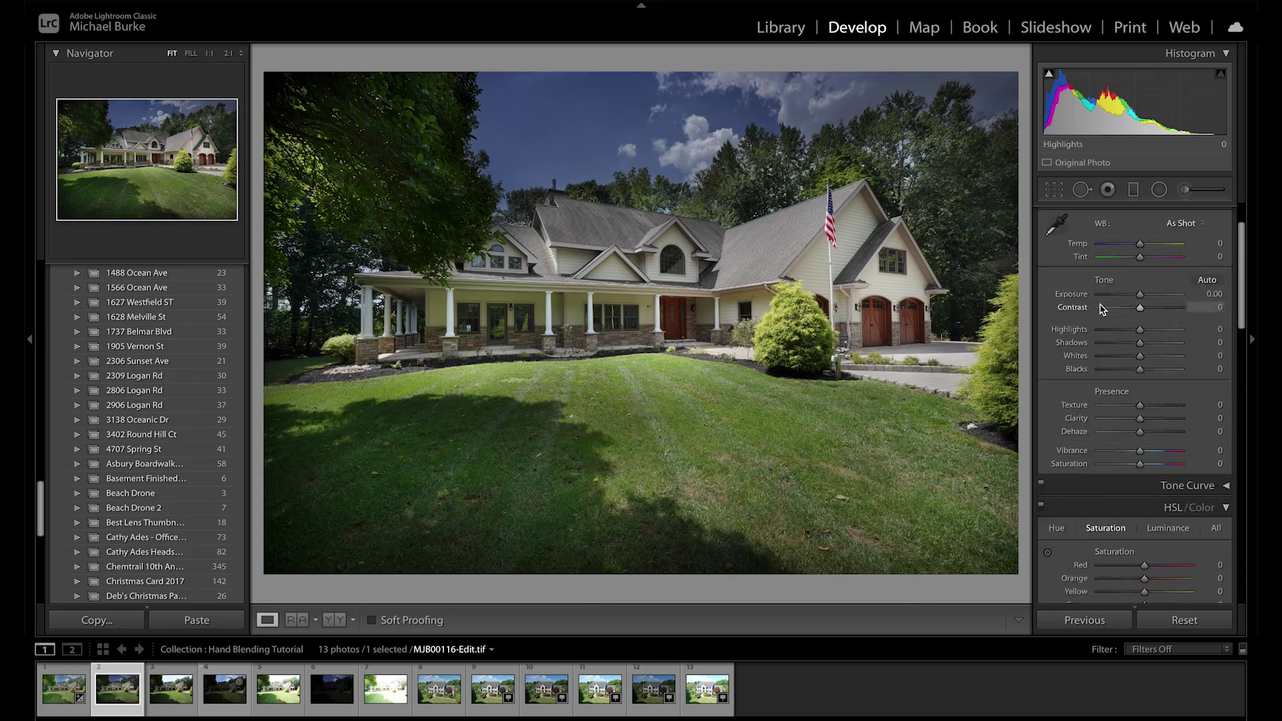
scroll(1199, 333, up, 3)
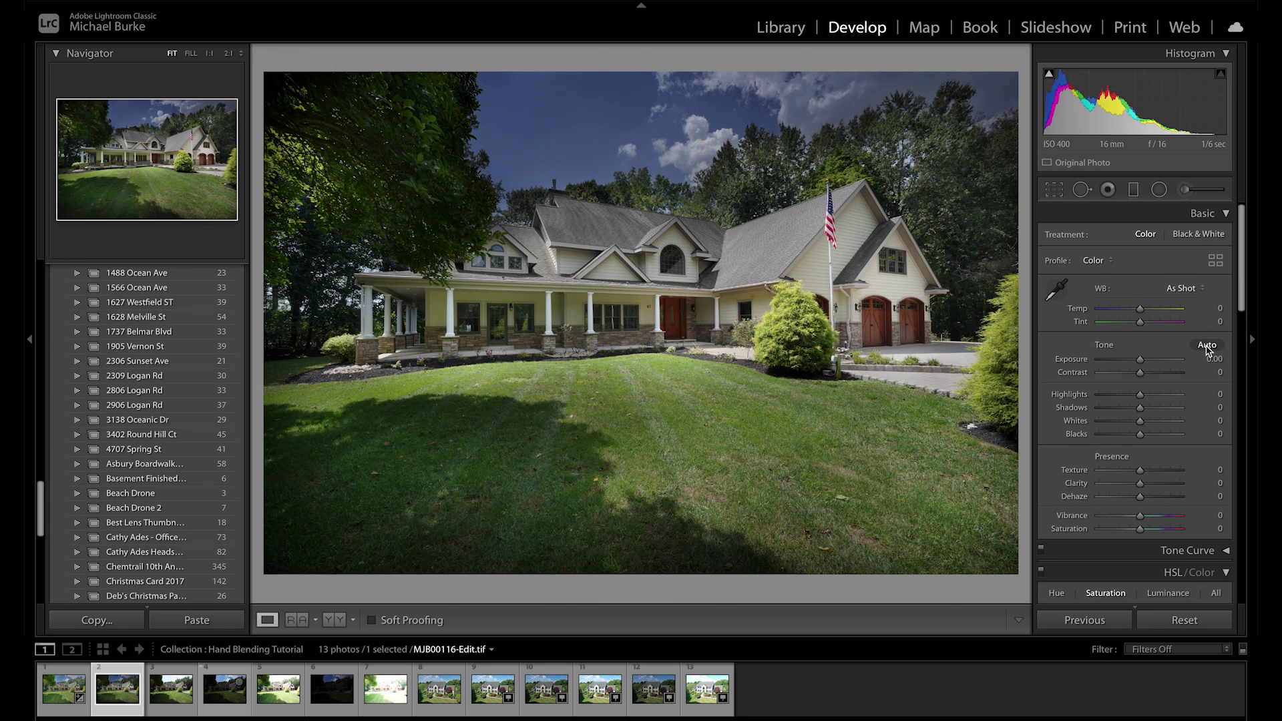
click(1206, 346)
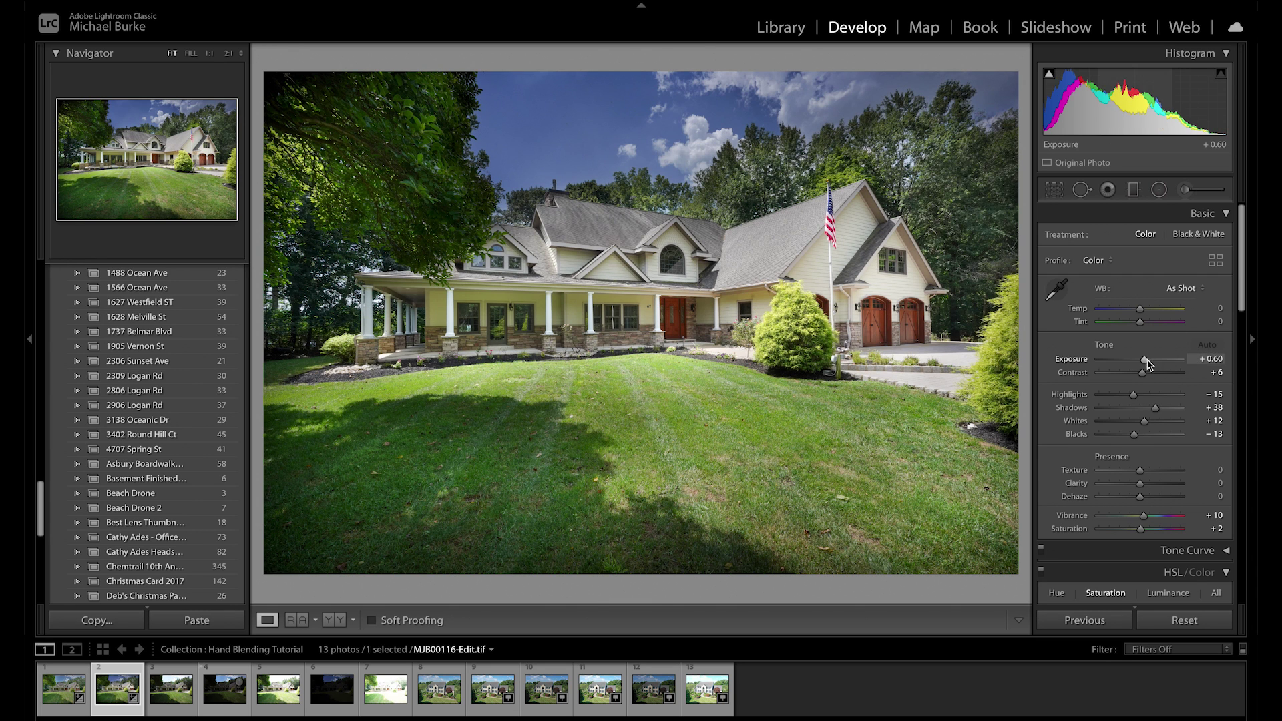
Refine MJB00116-Edit.tif by setting exposure to +0.55 and shadows to +50, and raising clarity.
drag(1144, 362, 1144, 363)
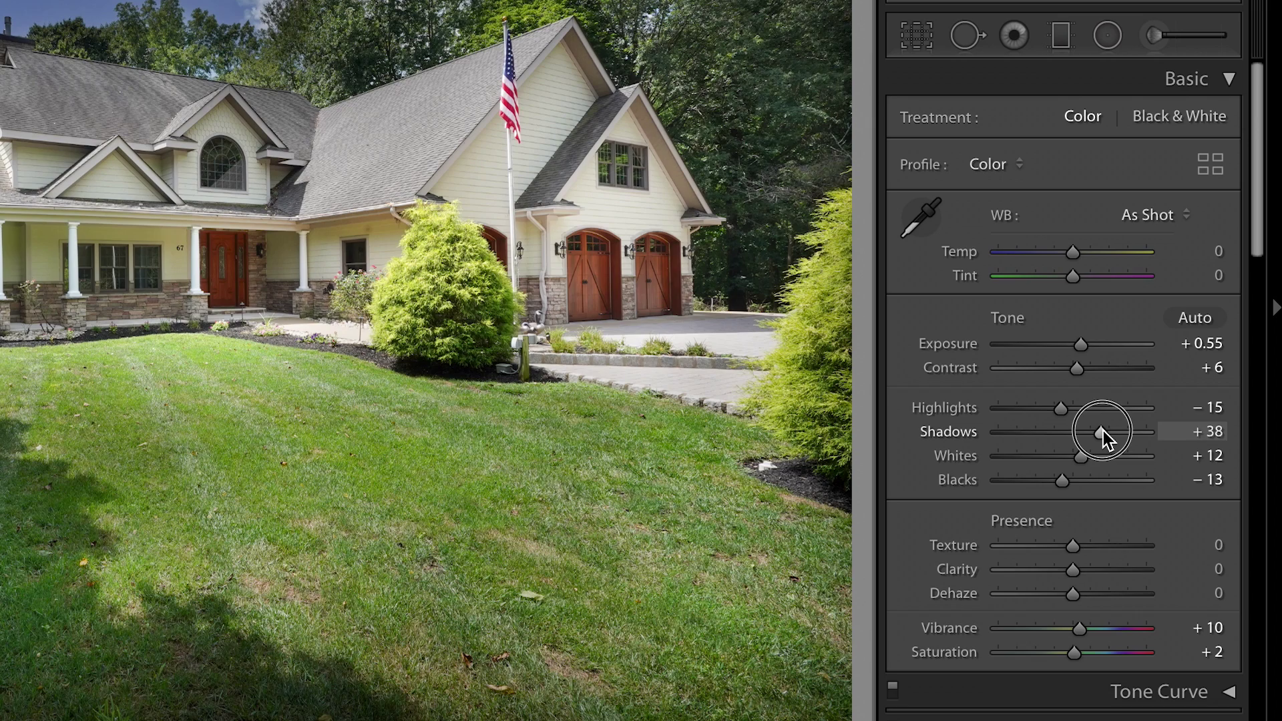
drag(1157, 407, 1108, 433)
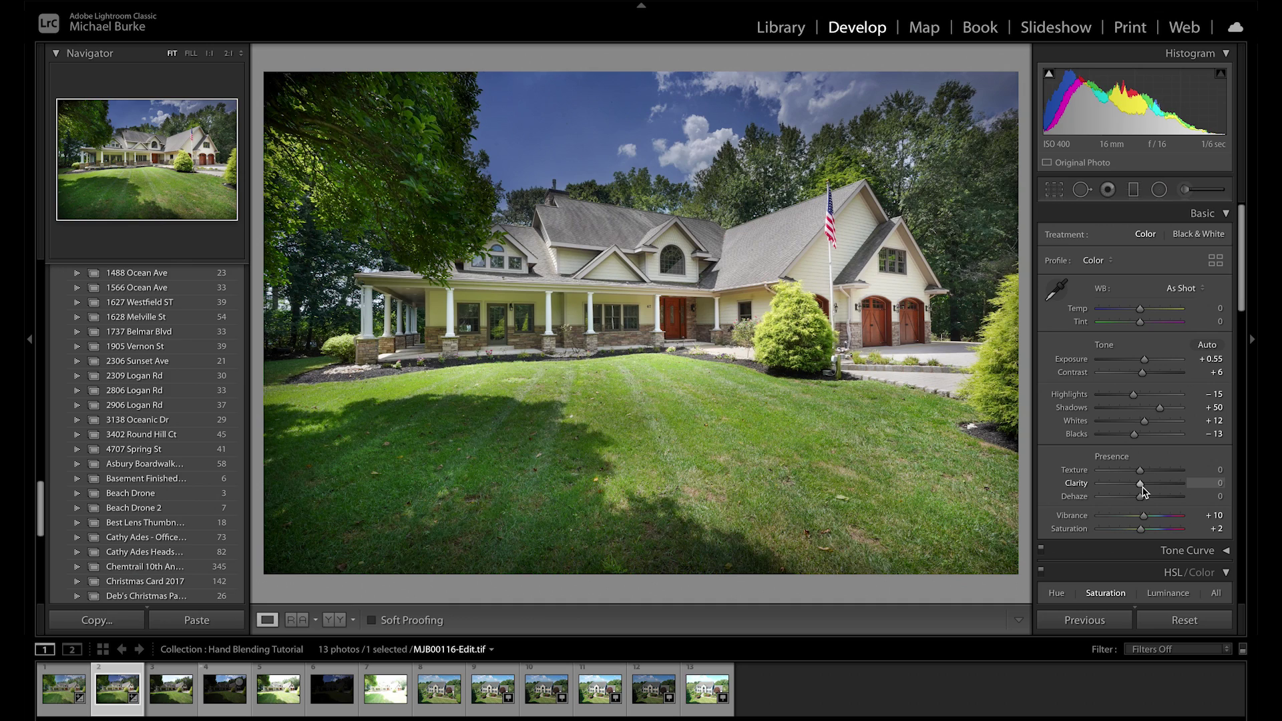
drag(1140, 483, 1143, 484)
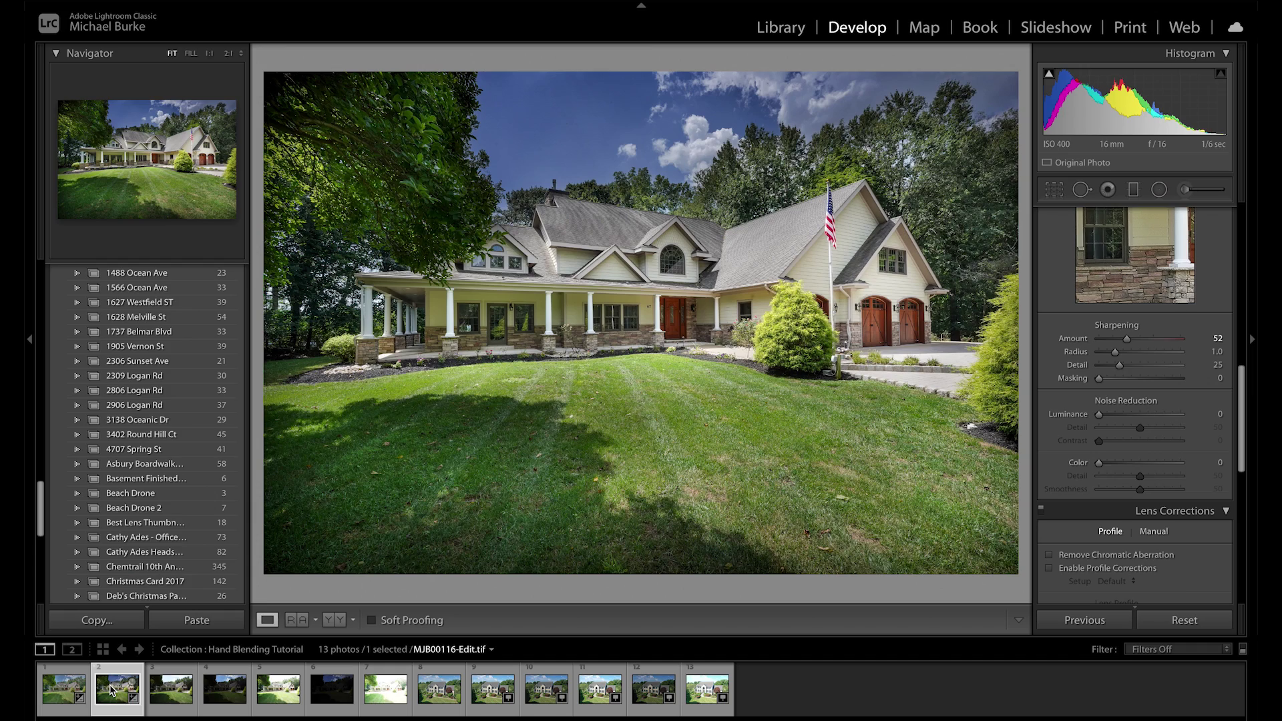
Compare MJB00116HDR.tif with the hand-blended MJB00116-Edit.tif by switching back and forth between them.
click(50, 695)
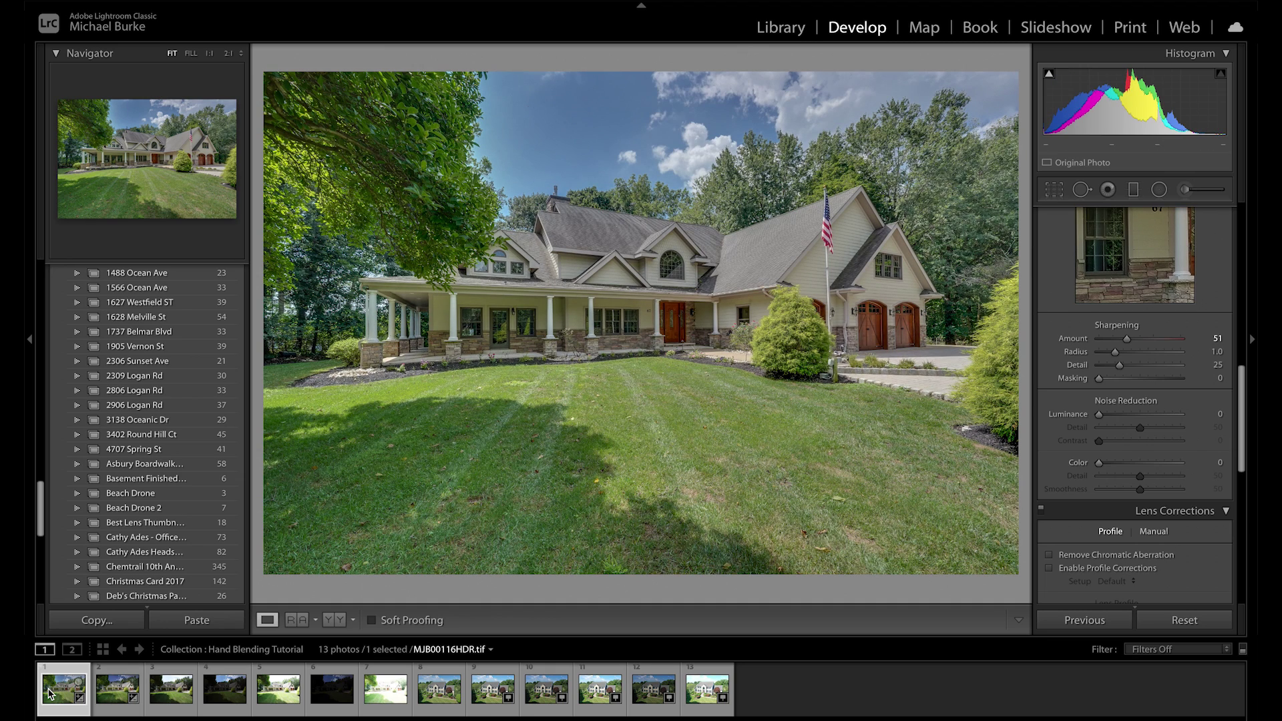
click(110, 694)
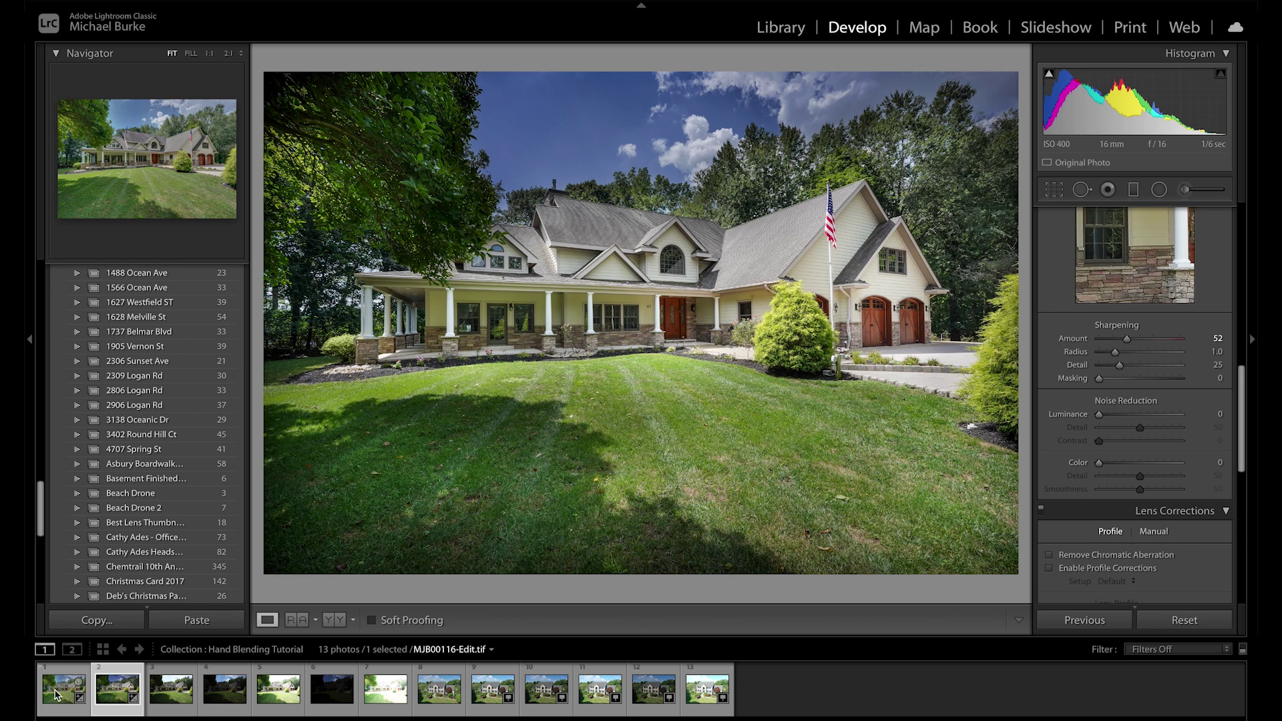
click(57, 695)
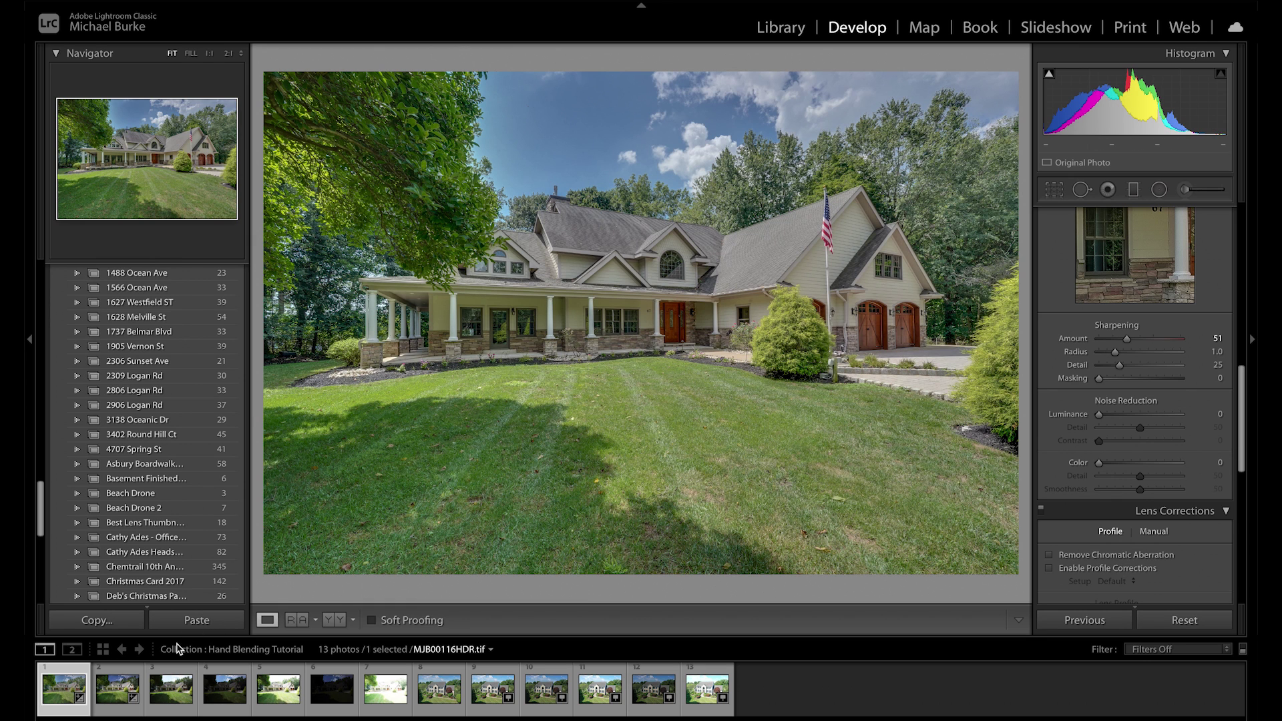
click(109, 697)
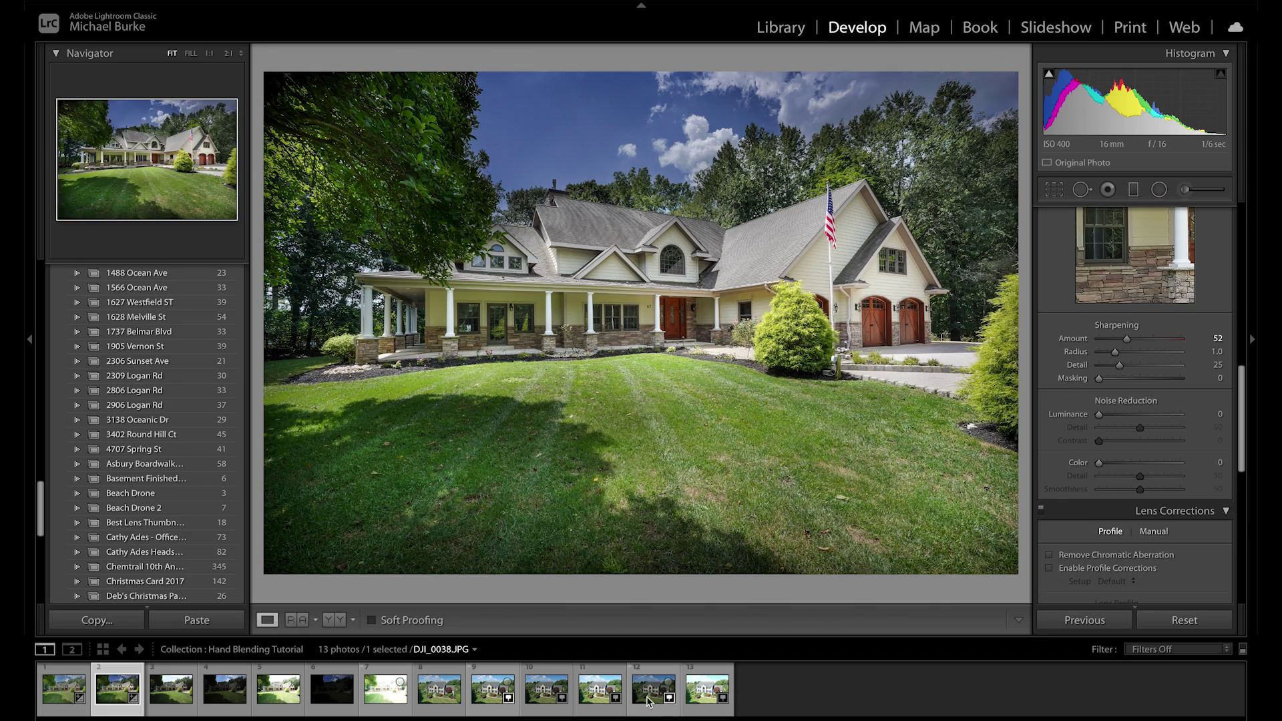
Open DJI_0034HDR.tif and set highlights to -65, shadows to +48 and clarity to about +27.
click(442, 705)
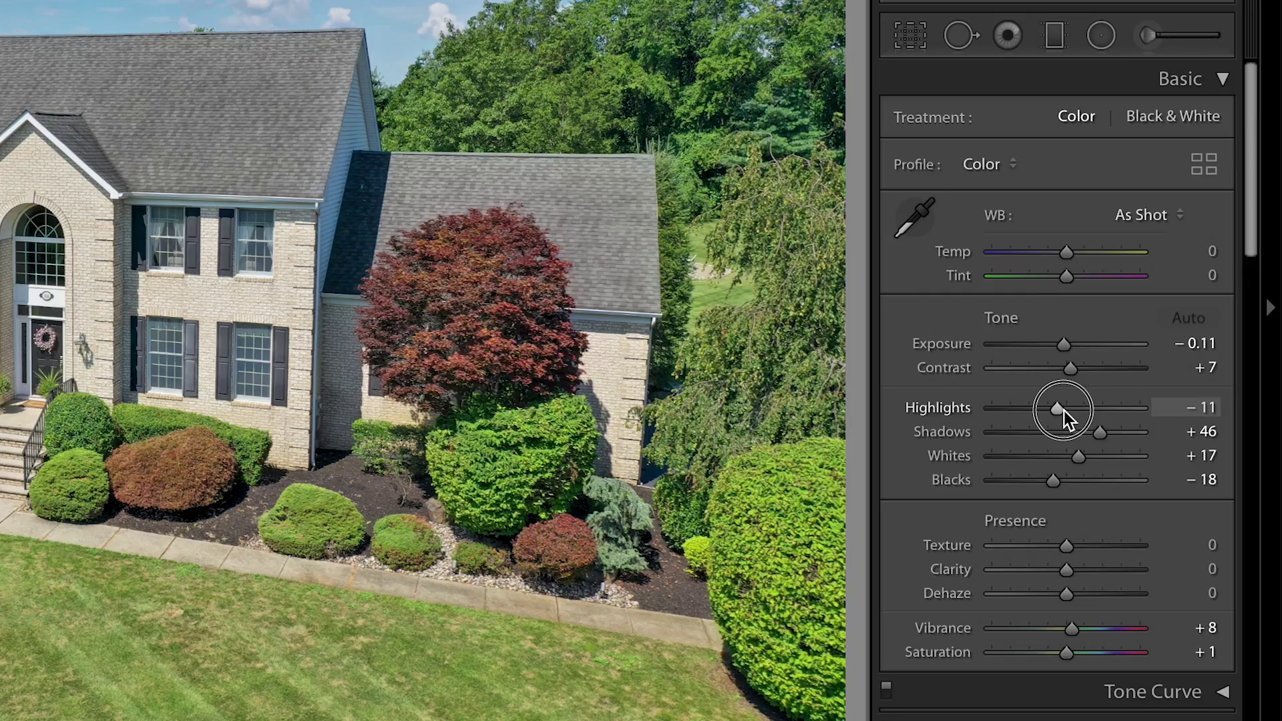
drag(1048, 411, 1101, 434)
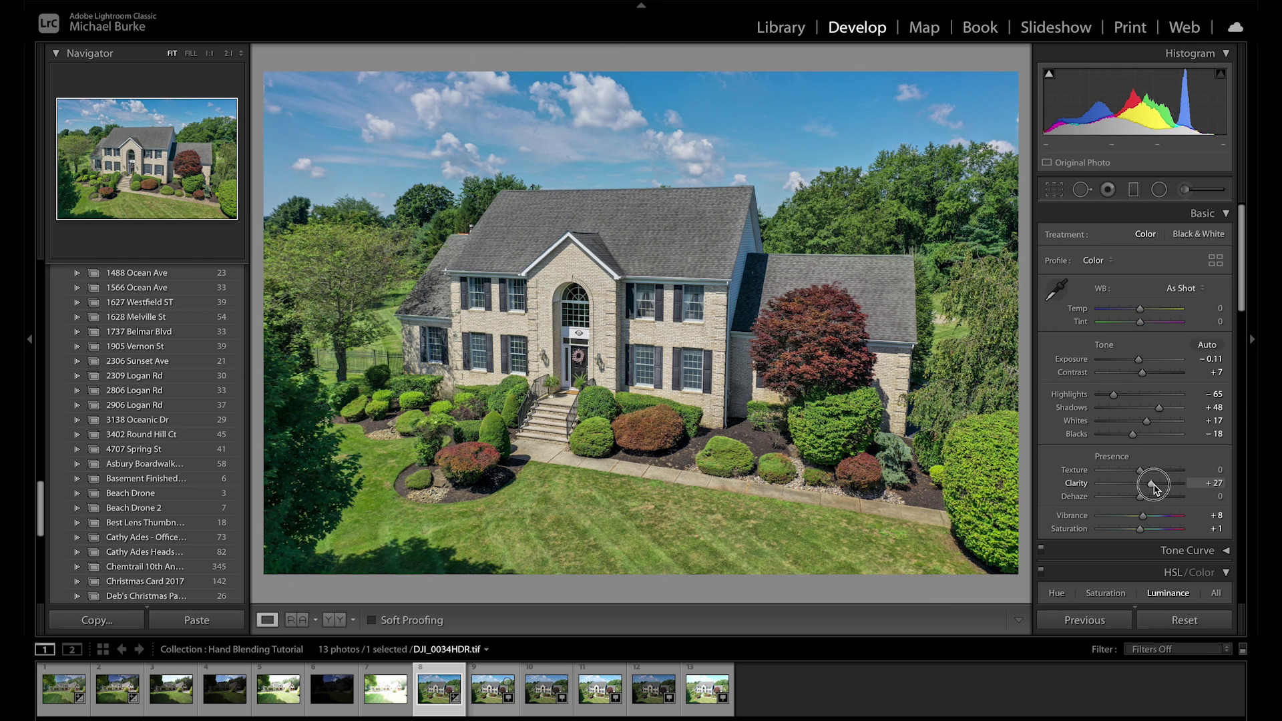
drag(1156, 487, 1158, 487)
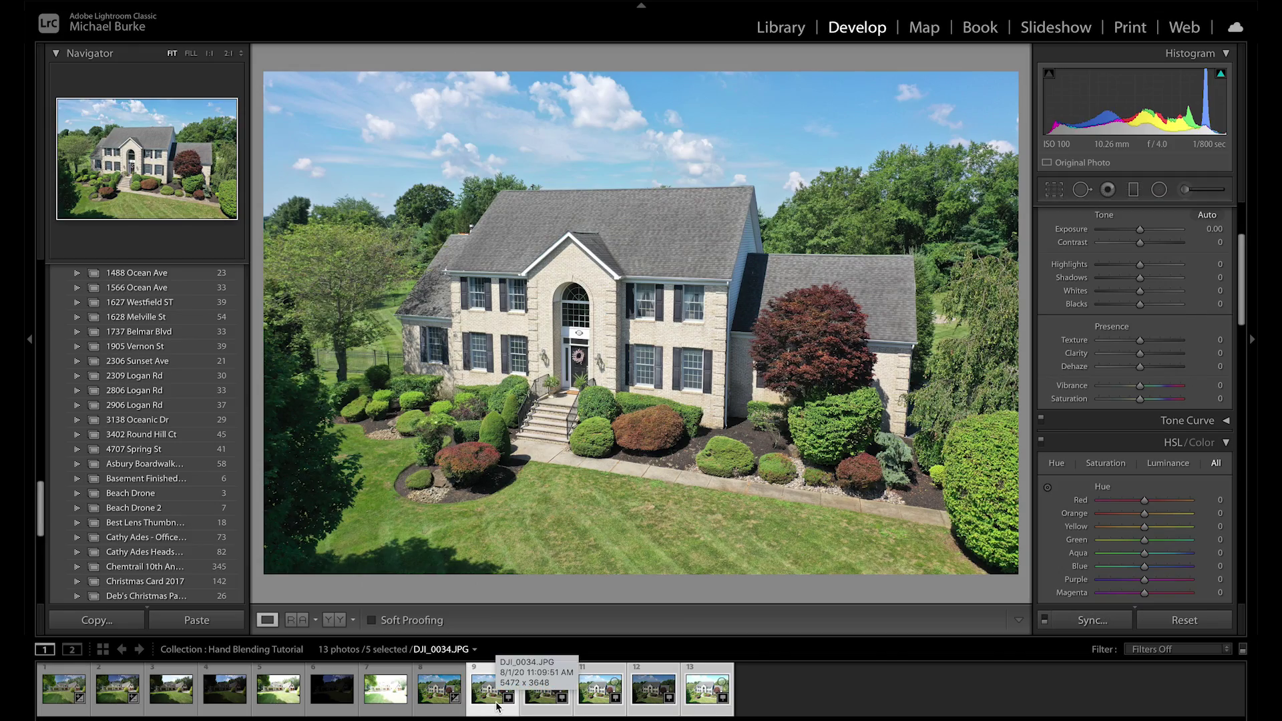
Open the five selected bracketed drone exposures, DJI_0034.JPG to DJI_0038.JPG, as layers in Photoshop.
right_click(496, 707)
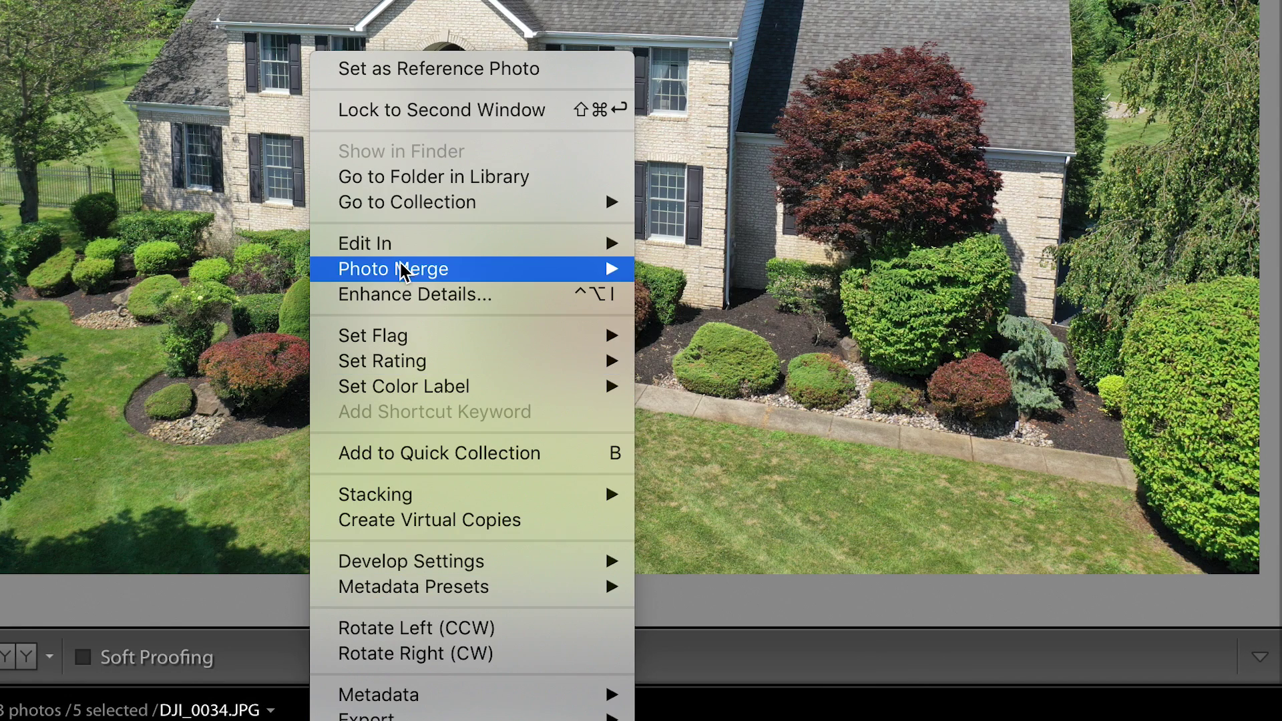
mouse_move(558, 393)
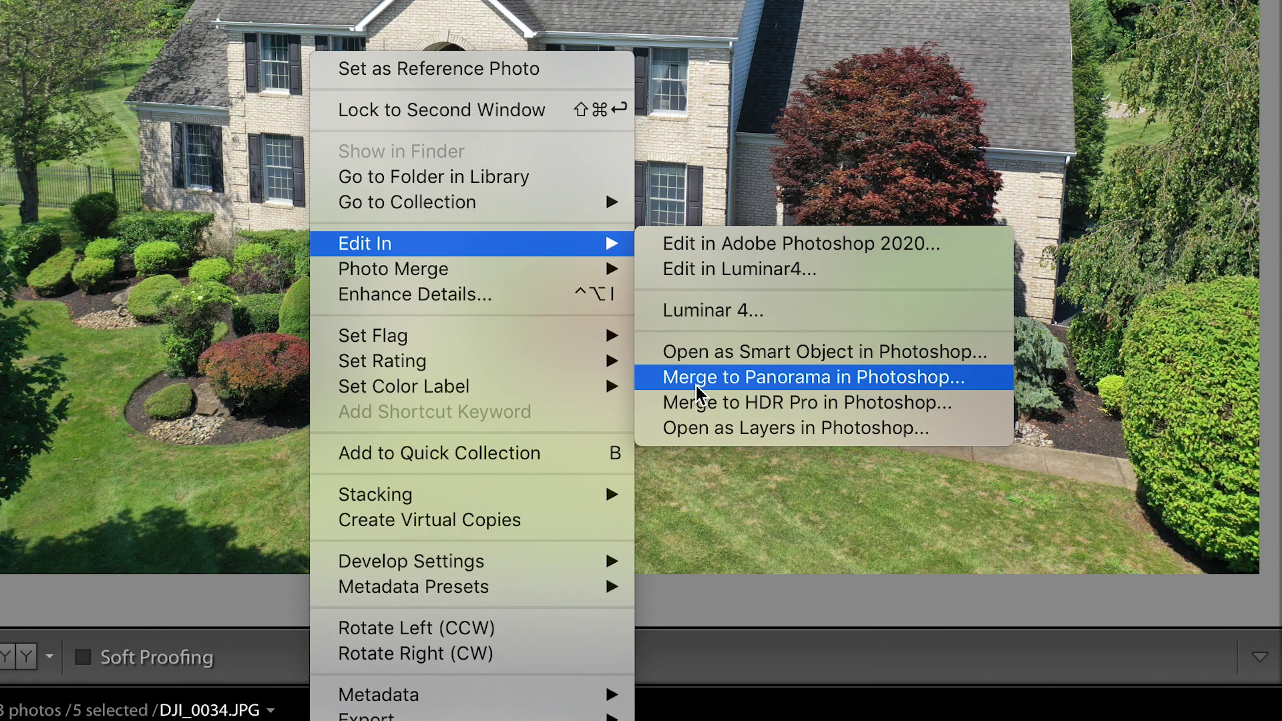
click(708, 427)
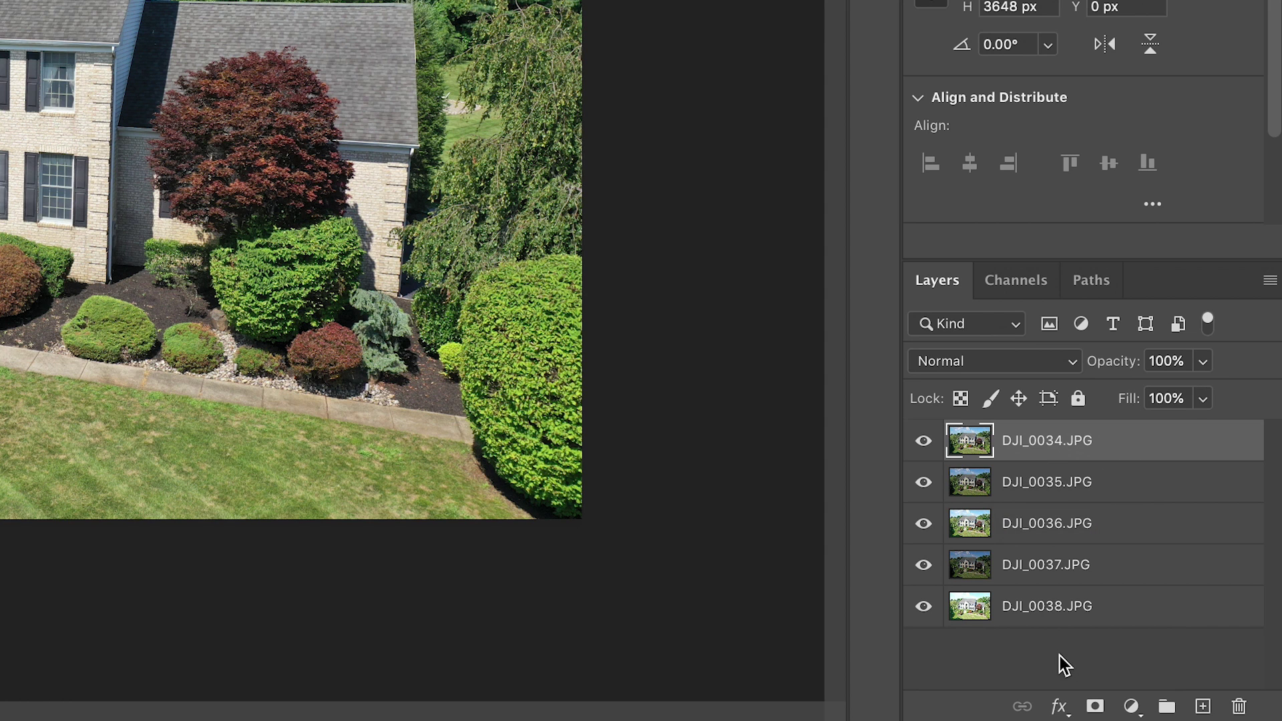
Select all five exposure layers and auto-align them with the Auto projection.
shift+click(1042, 607)
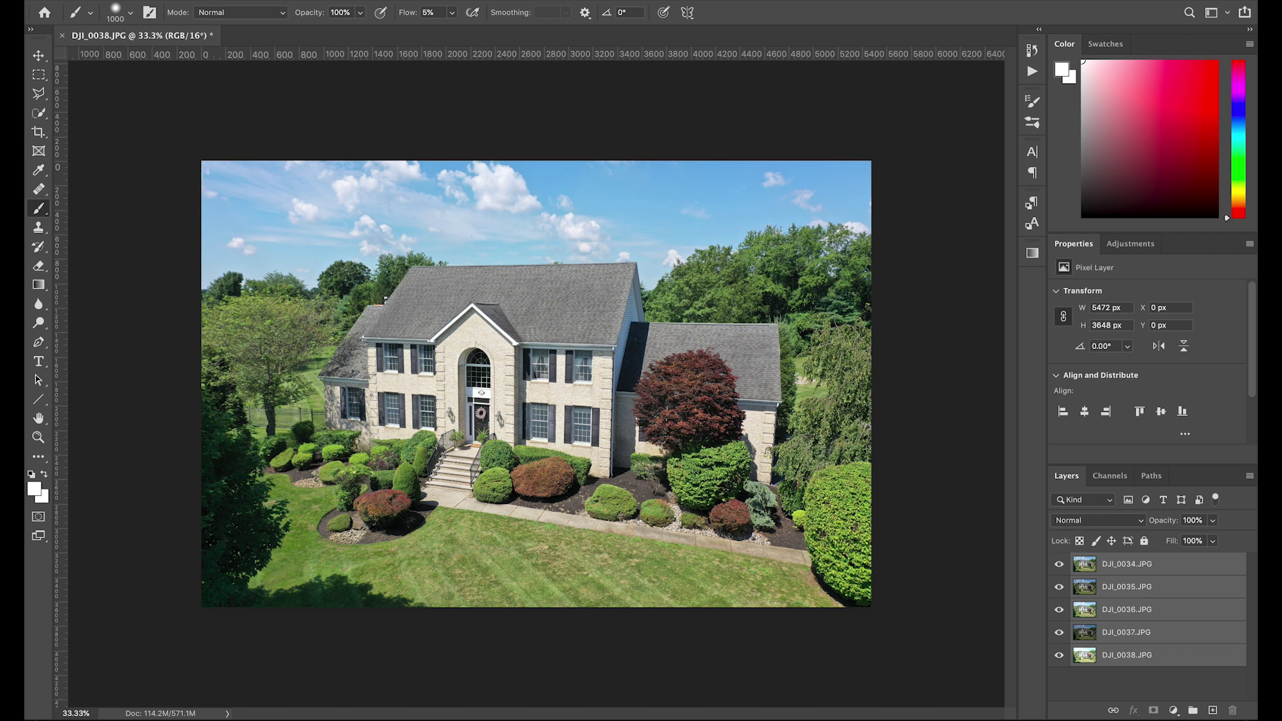
click(170, 0)
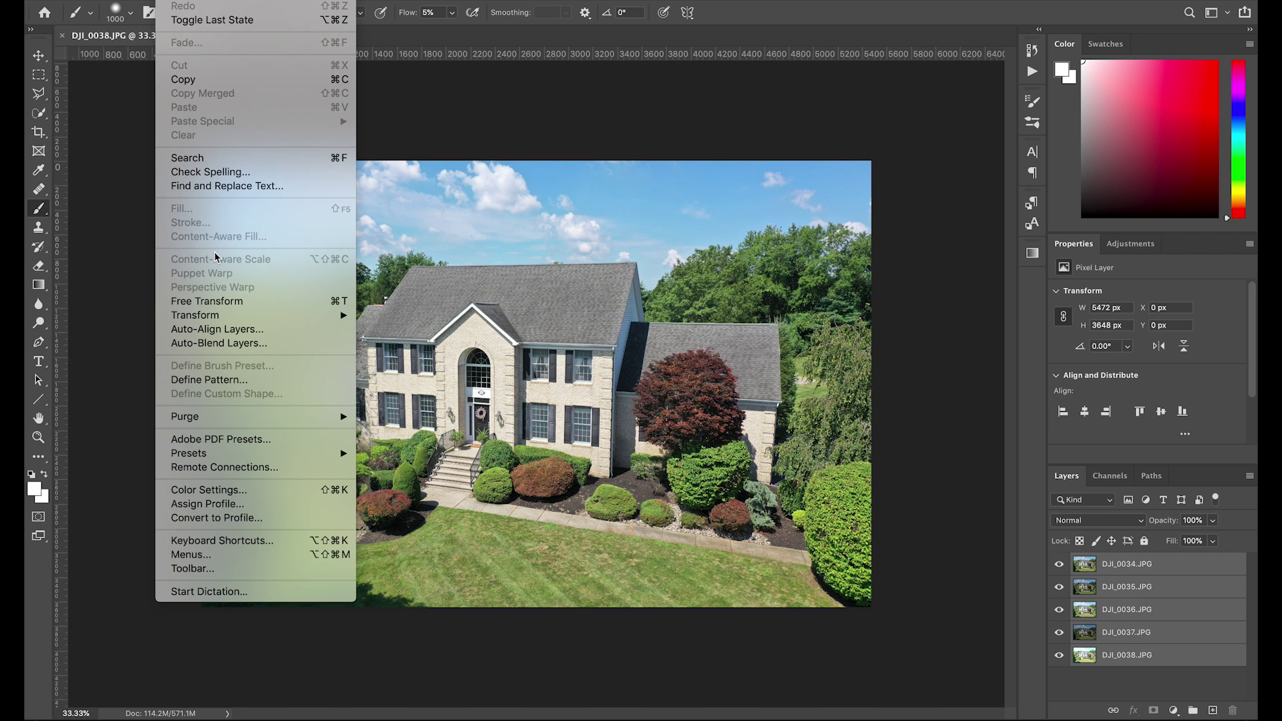
click(217, 328)
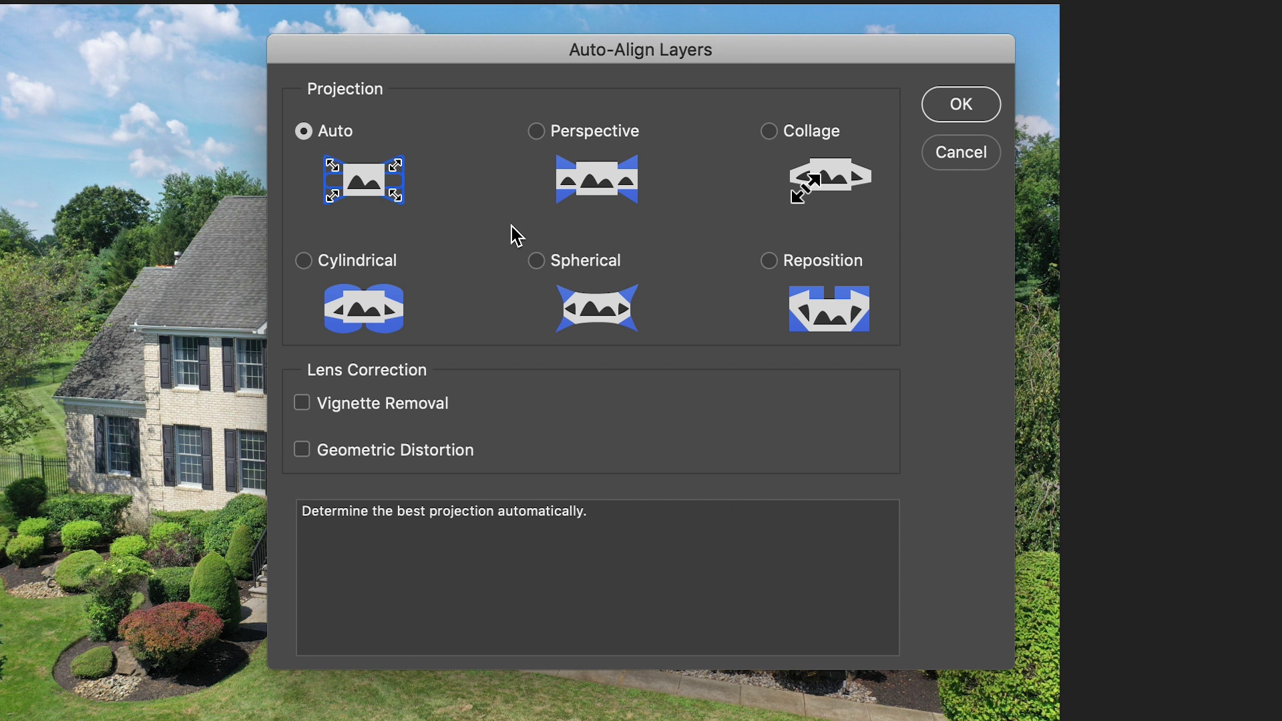
click(938, 117)
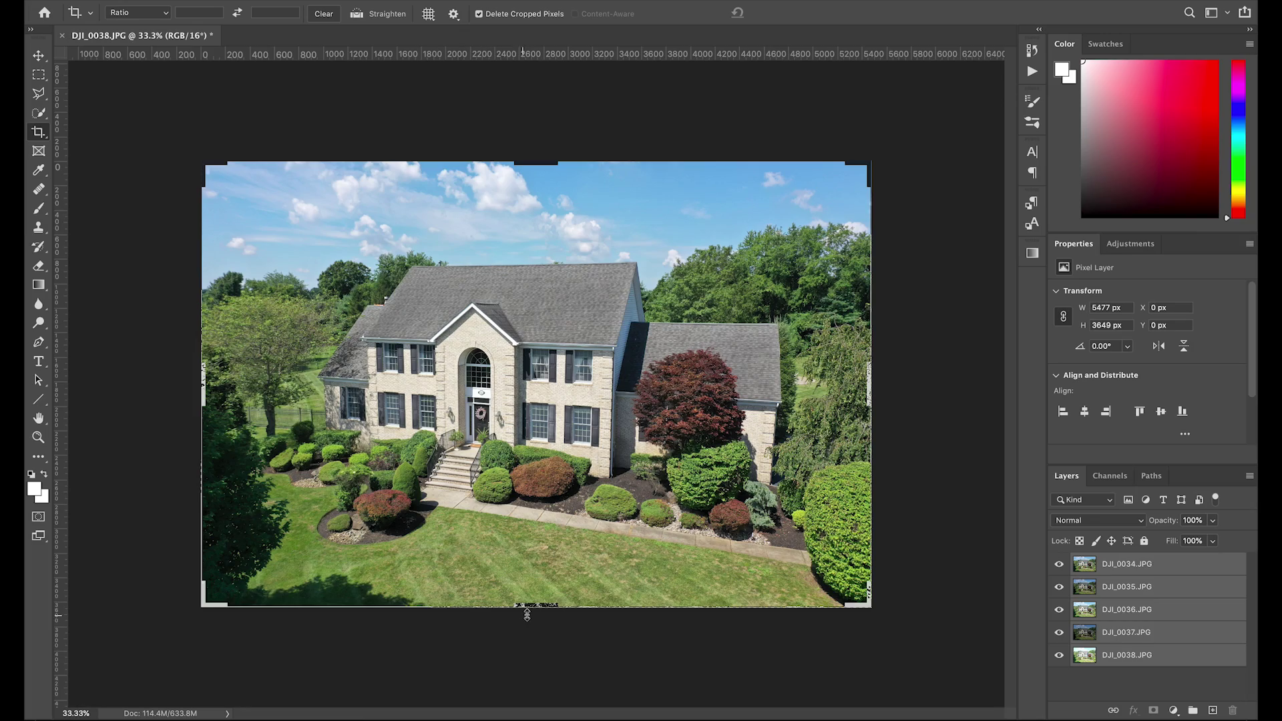
Crop the aligned image slightly inward to trim away the uneven edges.
drag(527, 614, 530, 602)
drag(532, 169, 531, 172)
key(Return)
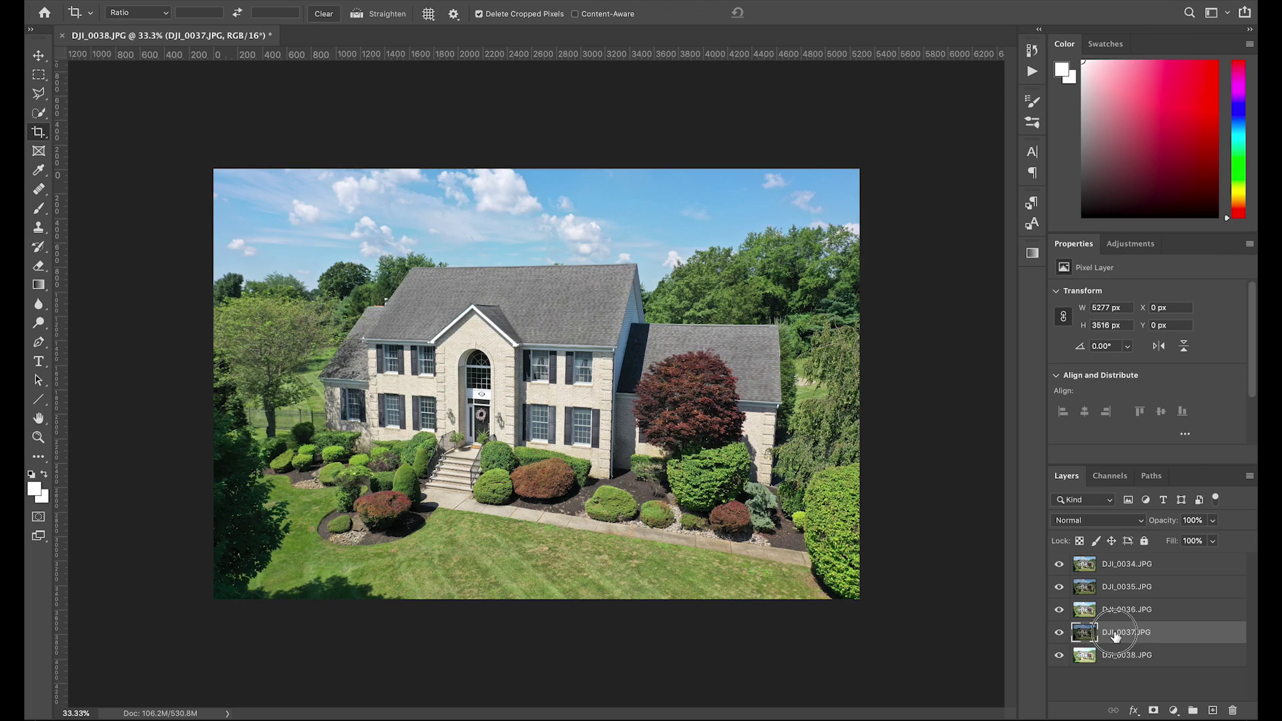
Stack DJI_0035.JPG on top with DJI_0037.JPG directly below it, temporarily hiding DJI_0037 and DJI_0034 to compare exposures.
drag(1114, 636, 1110, 565)
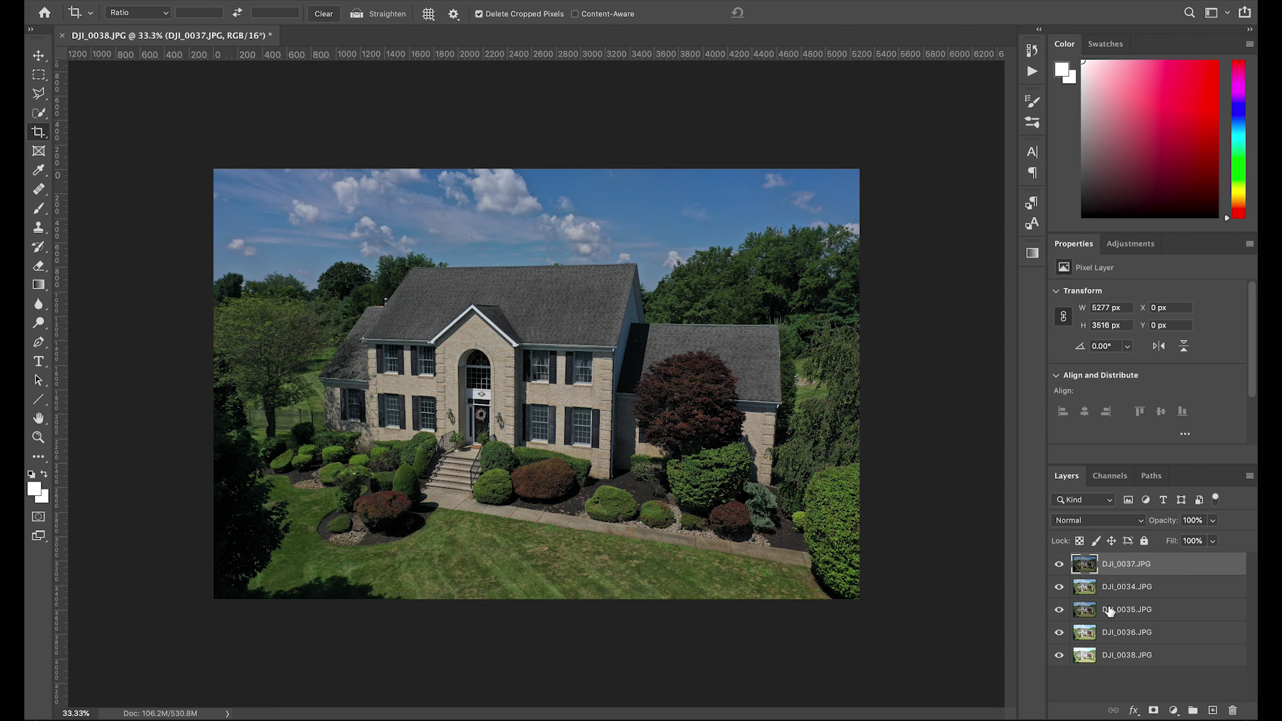
click(1114, 589)
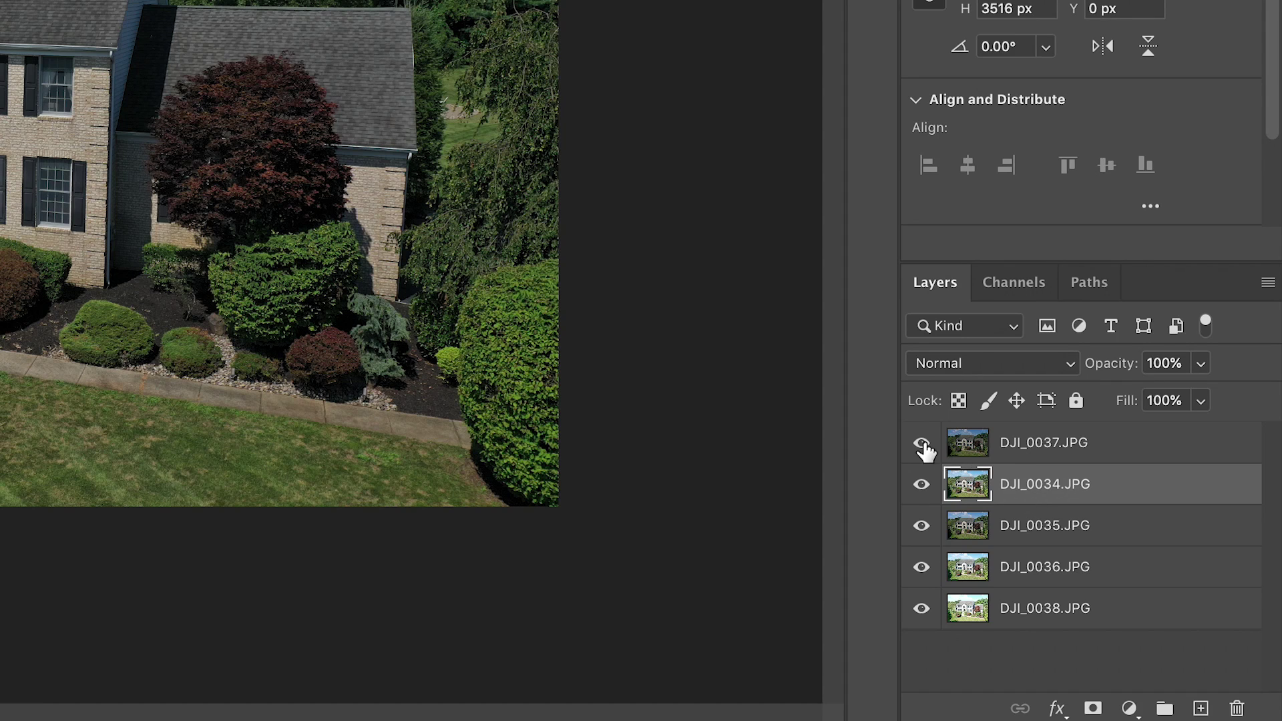
click(921, 444)
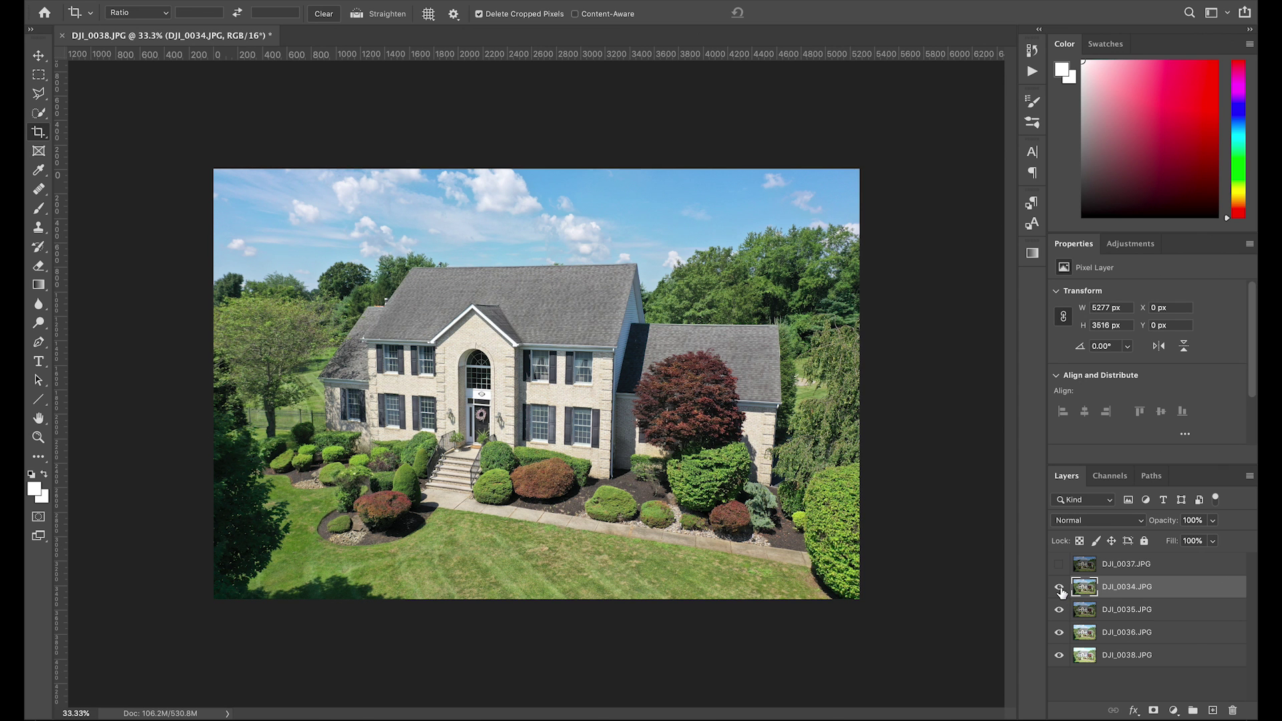
click(1059, 587)
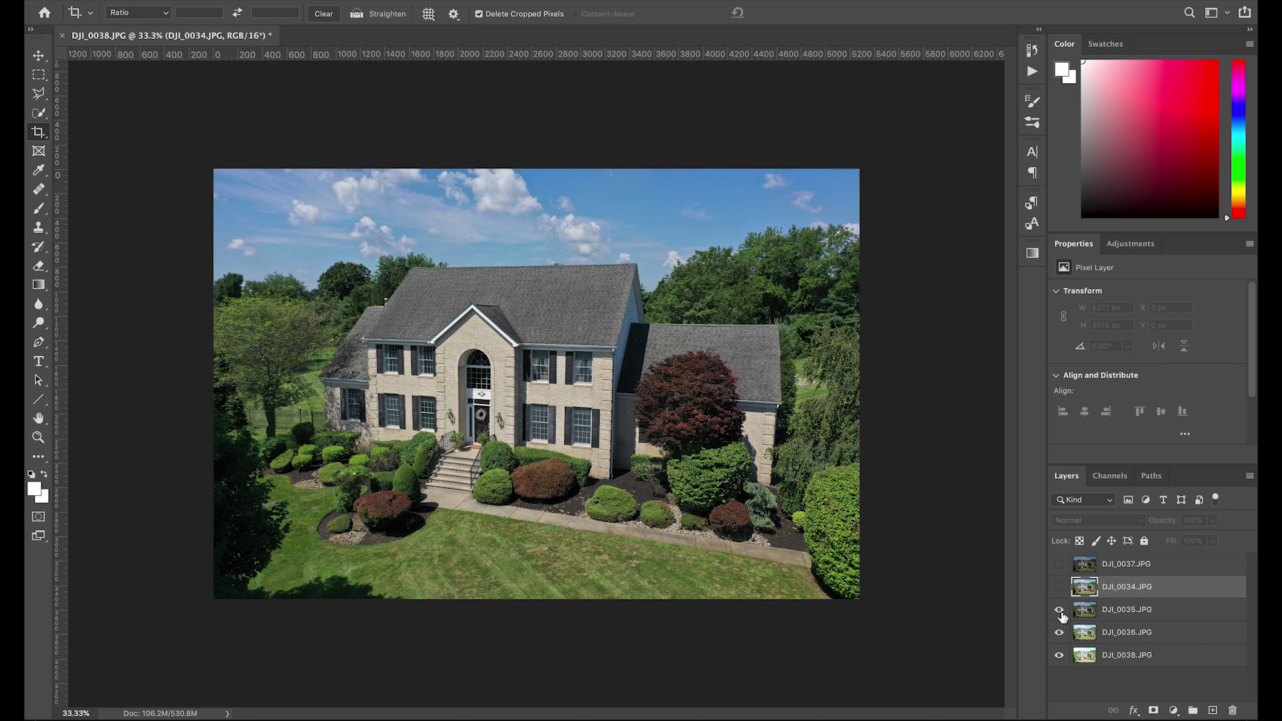
drag(1088, 609, 1108, 562)
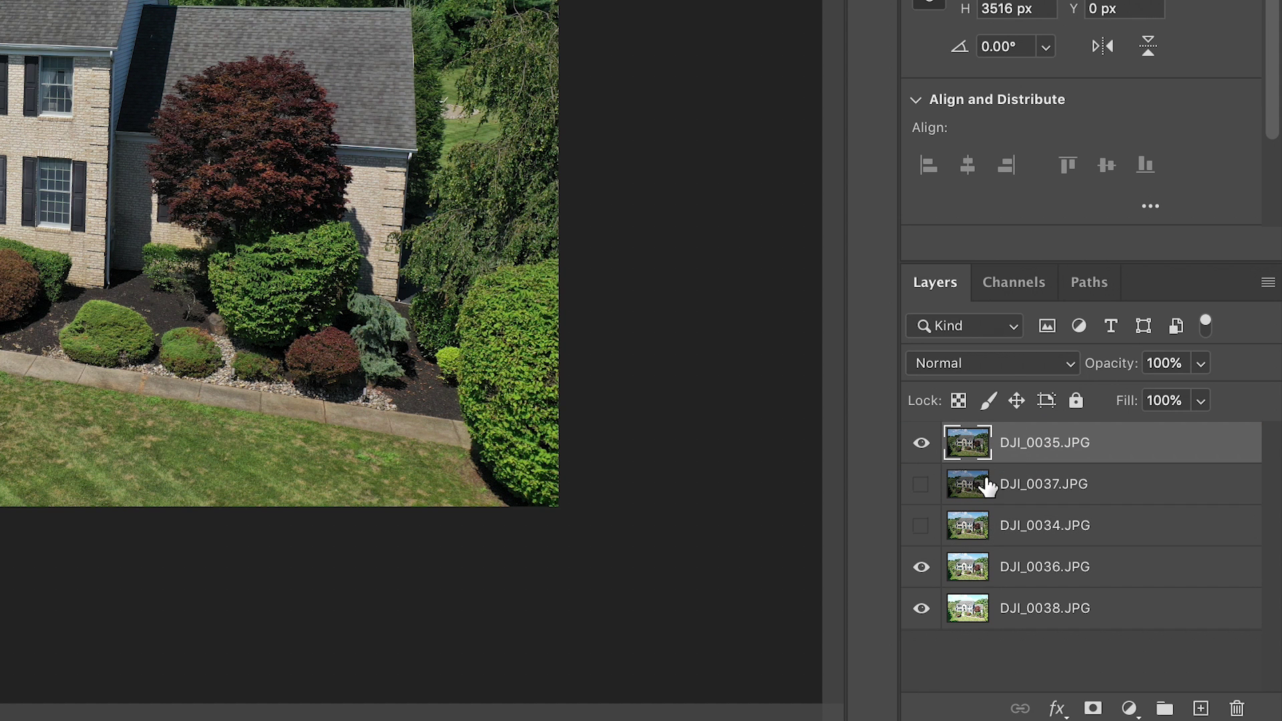
drag(921, 484, 921, 526)
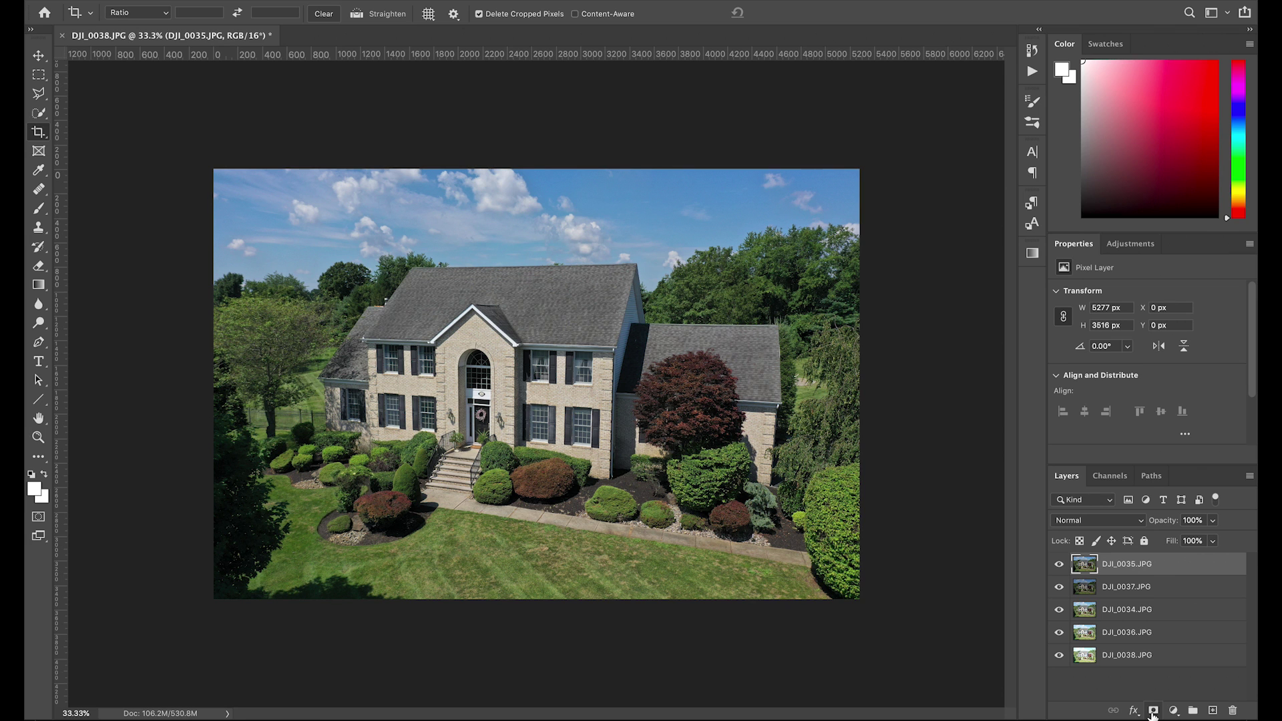
Add a black layer mask to DJI_0035.JPG and prepare a soft round 1500 px brush with white as the foreground colour.
click(1153, 712)
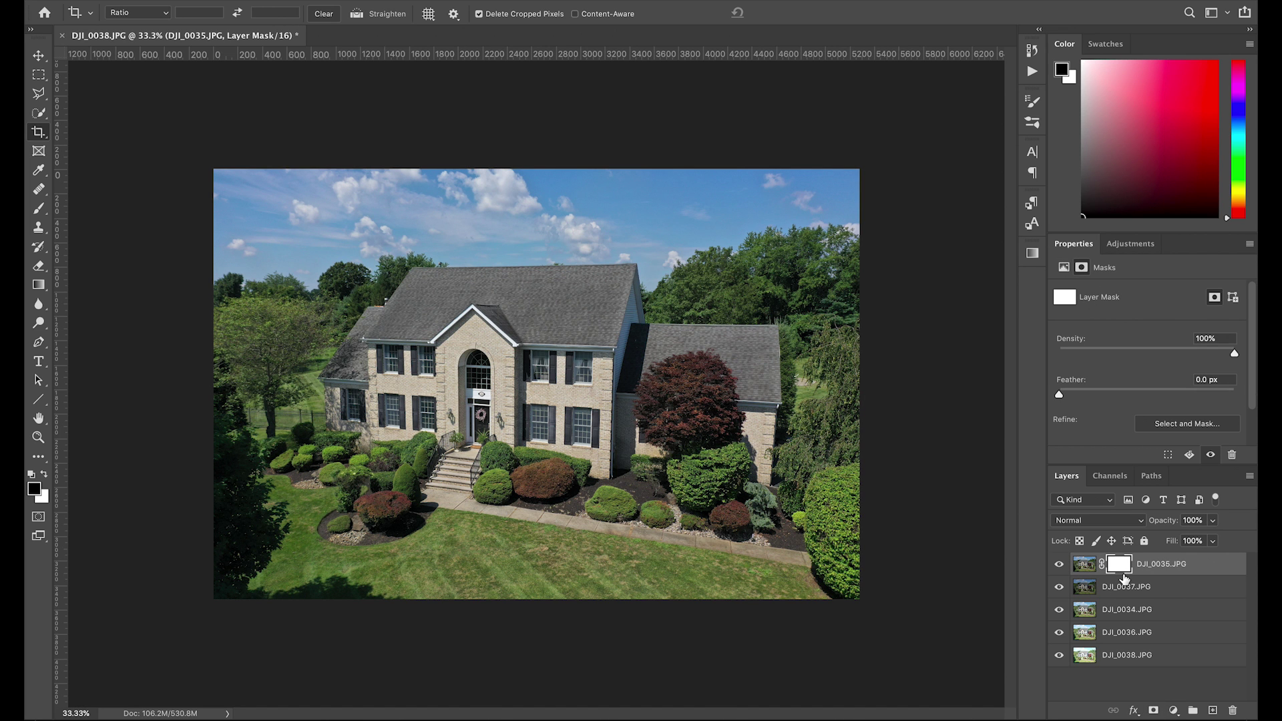
key(ctrl+i)
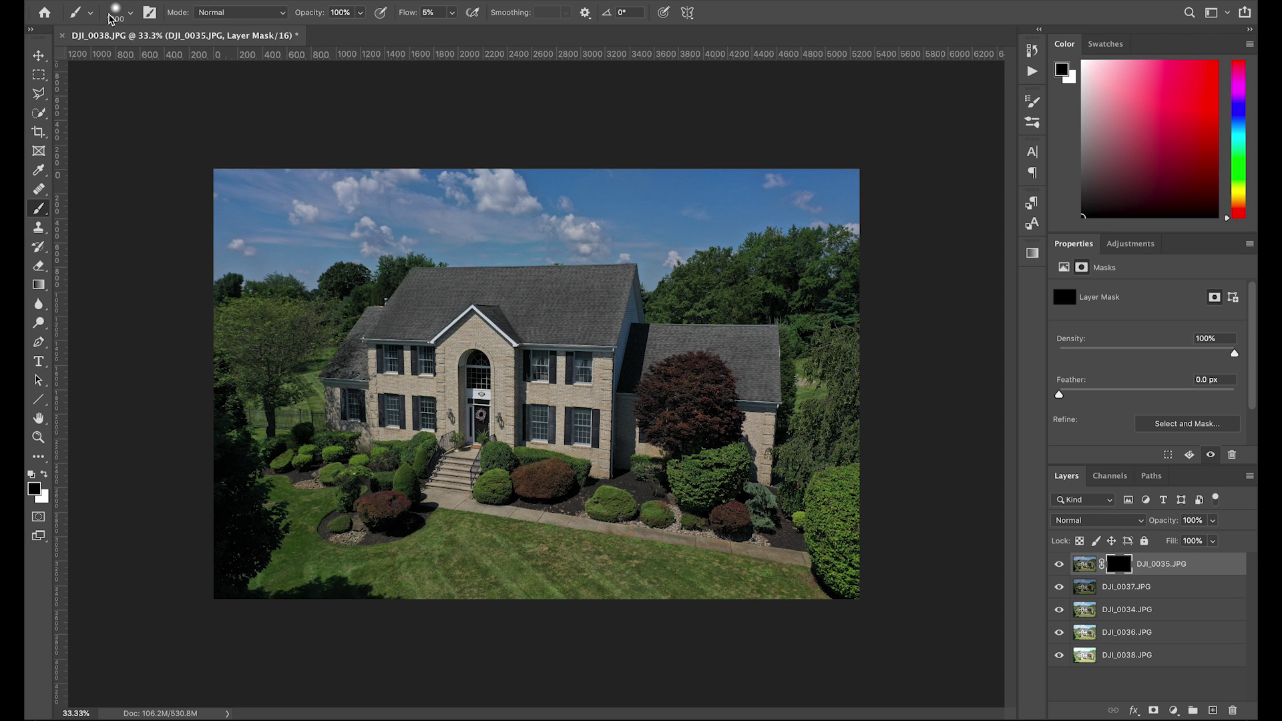
click(126, 16)
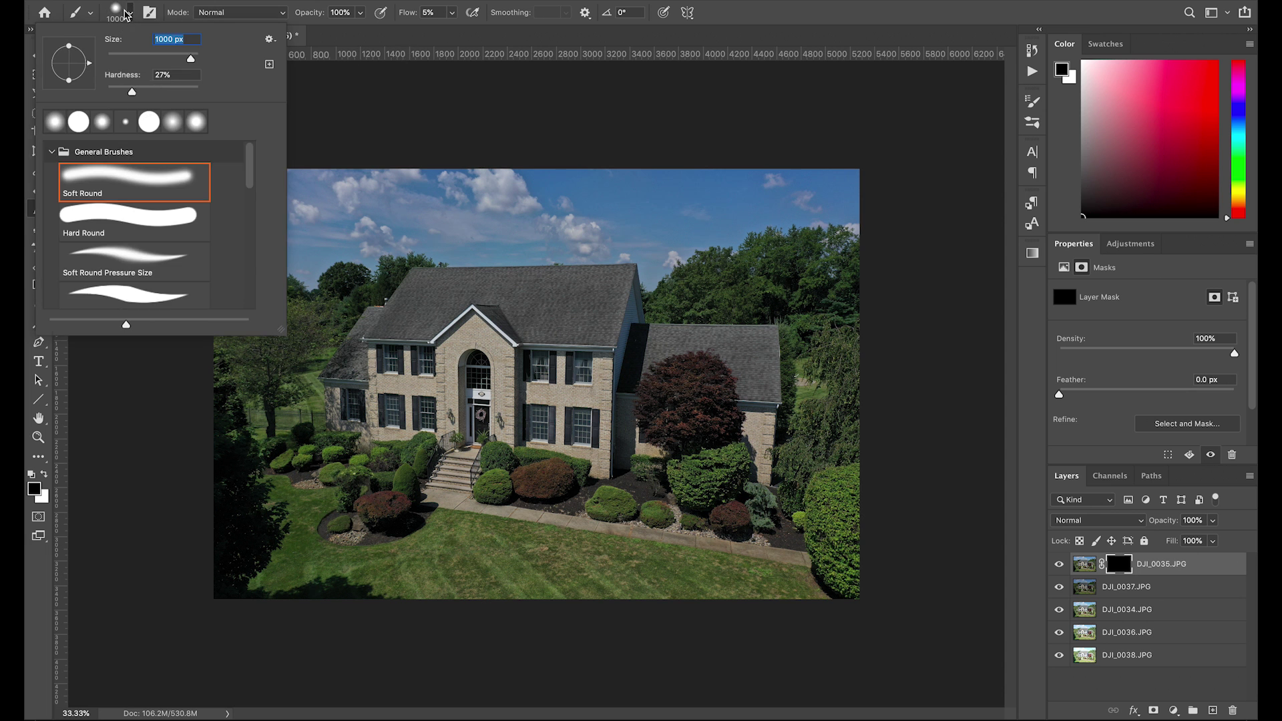
click(126, 15)
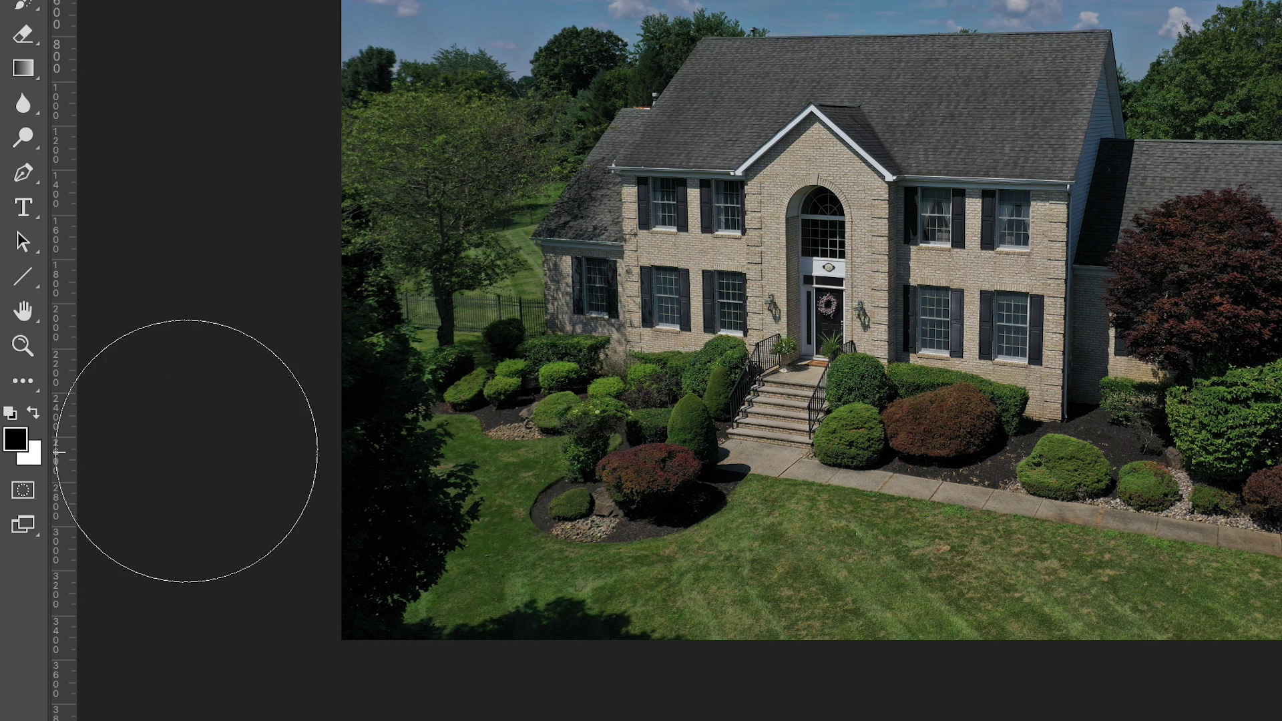
key(x)
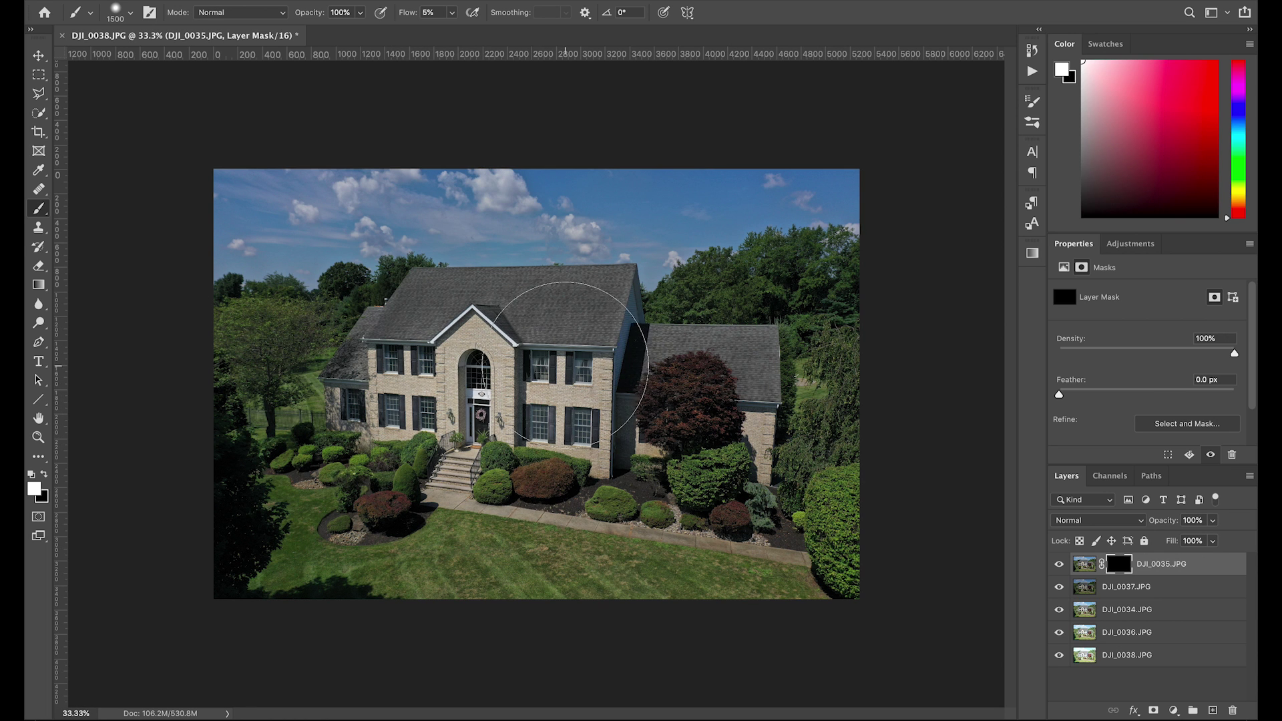
Paint white on the DJI_0035 mask over the house front, shrubs and lawn, toggling the layer's visibility to check the blend.
mouse_move(687, 401)
mouse_down()
mouse_move(674, 441)
mouse_move(540, 396)
mouse_up()
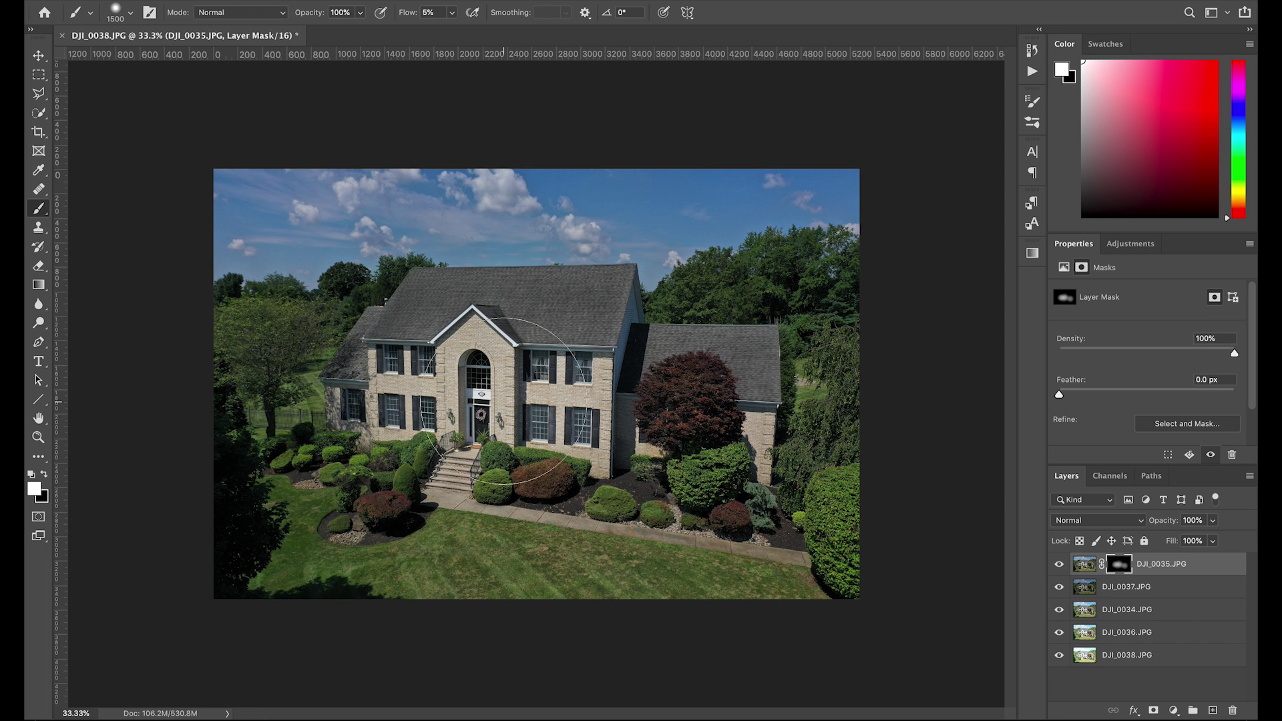
mouse_move(446, 441)
mouse_down()
mouse_move(468, 334)
mouse_move(534, 327)
mouse_move(721, 434)
mouse_up()
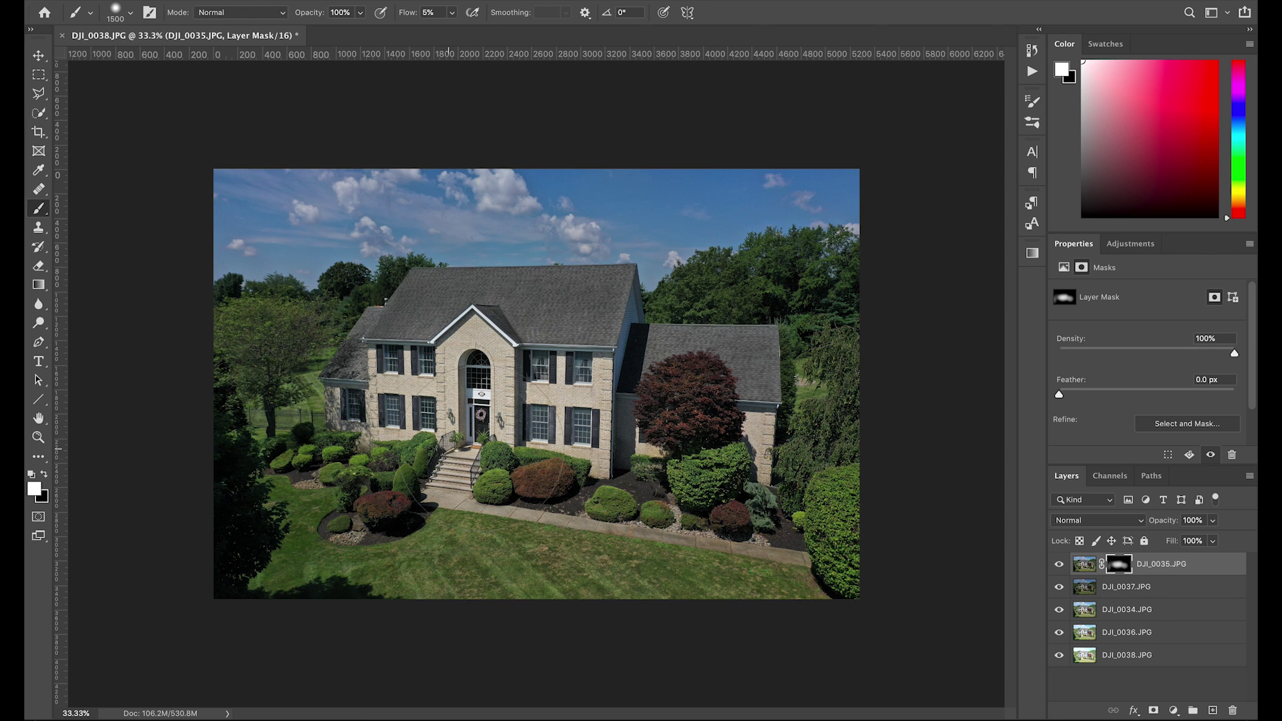
click(1059, 565)
click(1060, 564)
click(1059, 566)
click(1059, 565)
click(1058, 566)
click(1058, 565)
mouse_move(674, 534)
mouse_down()
mouse_move(529, 527)
mouse_move(568, 532)
mouse_move(443, 544)
mouse_move(301, 515)
mouse_move(277, 543)
mouse_move(514, 543)
mouse_move(283, 429)
mouse_move(266, 486)
mouse_move(267, 393)
mouse_move(287, 379)
mouse_move(278, 423)
mouse_up()
Move DJI_0034.JPG to the top, give it a black mask, and paint white over the lawn and shrubs with a 1700 px brush.
key(])
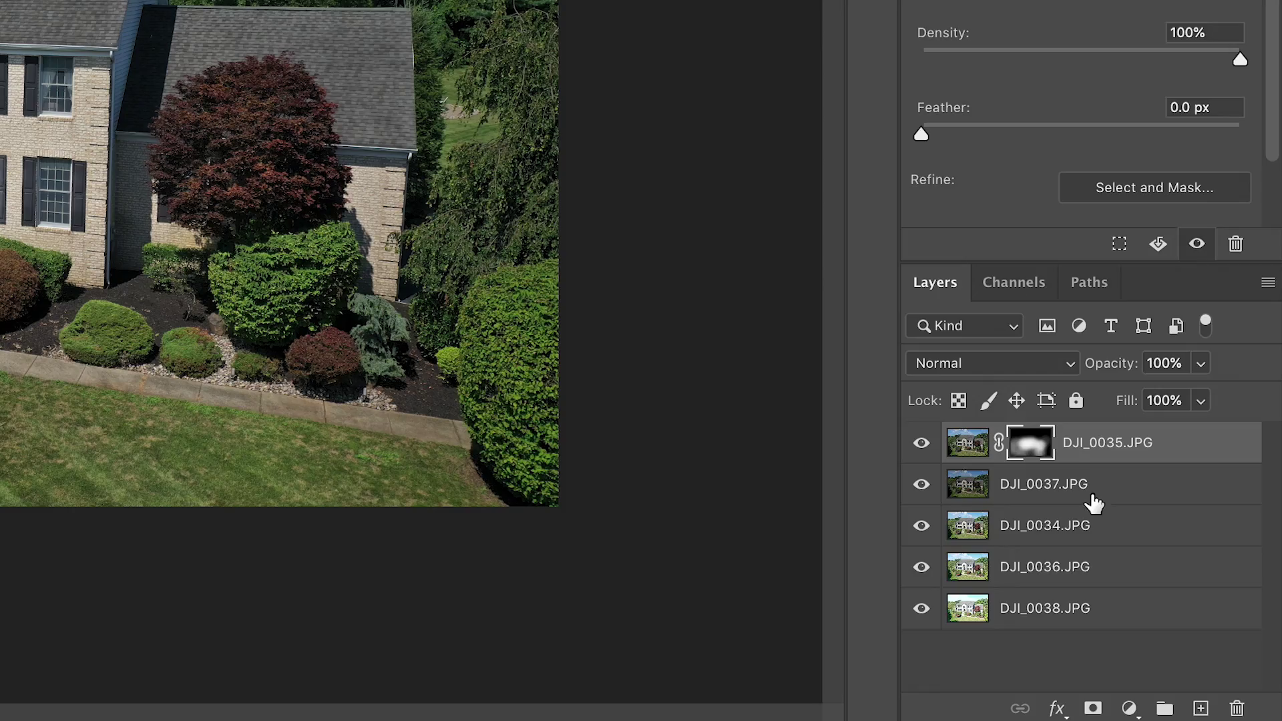
click(1058, 538)
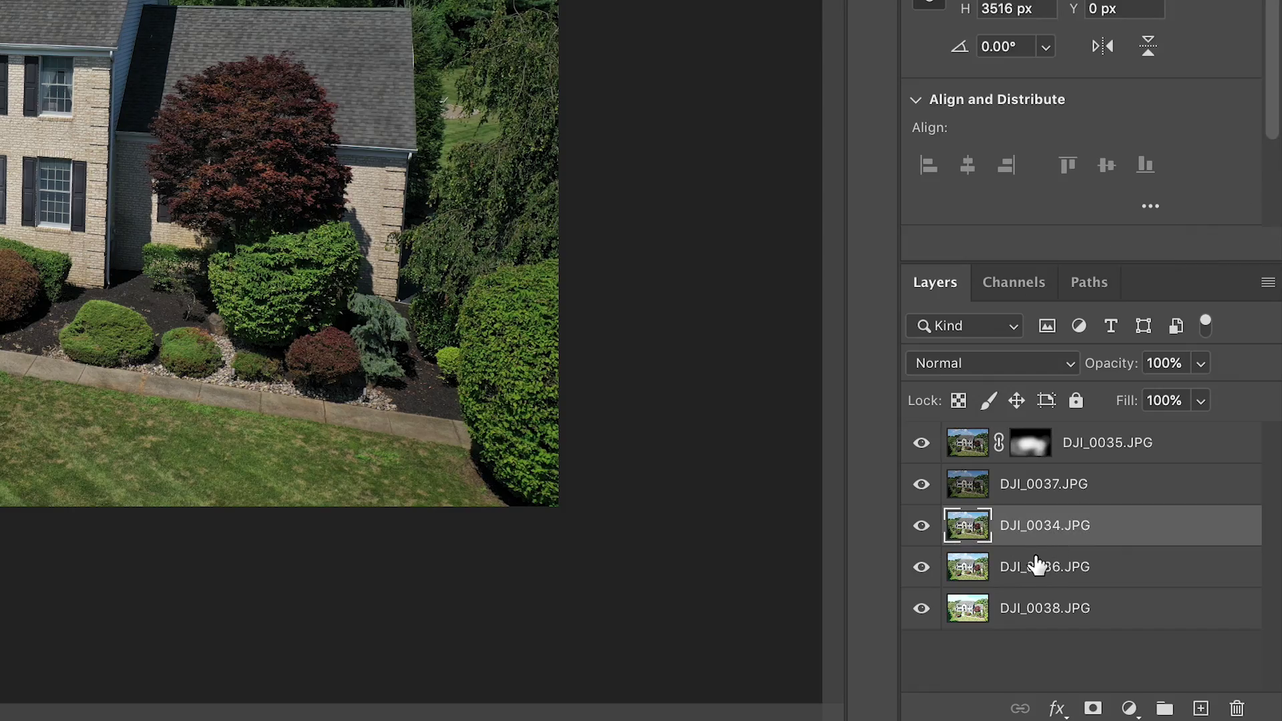
drag(1060, 542, 1058, 442)
mouse_move(250, 598)
mouse_down()
mouse_move(247, 502)
mouse_move(269, 560)
mouse_move(250, 522)
mouse_move(259, 569)
mouse_move(255, 400)
mouse_move(239, 432)
mouse_move(248, 506)
mouse_move(639, 560)
mouse_move(820, 546)
mouse_move(716, 570)
mouse_move(775, 548)
mouse_move(713, 455)
mouse_move(782, 352)
mouse_move(775, 336)
mouse_move(743, 358)
mouse_move(775, 338)
mouse_move(803, 356)
mouse_move(814, 535)
mouse_move(633, 564)
mouse_move(491, 566)
mouse_move(448, 552)
mouse_move(373, 484)
mouse_move(361, 422)
mouse_move(326, 489)
mouse_move(321, 419)
mouse_move(357, 402)
mouse_move(297, 422)
mouse_move(295, 368)
mouse_move(341, 359)
mouse_move(359, 369)
mouse_move(312, 419)
mouse_move(260, 396)
mouse_move(257, 496)
mouse_move(344, 516)
mouse_move(390, 586)
mouse_move(530, 399)
mouse_move(551, 398)
mouse_move(522, 375)
mouse_move(612, 383)
mouse_move(615, 396)
mouse_move(676, 416)
mouse_move(747, 369)
mouse_move(806, 403)
mouse_move(781, 508)
mouse_up()
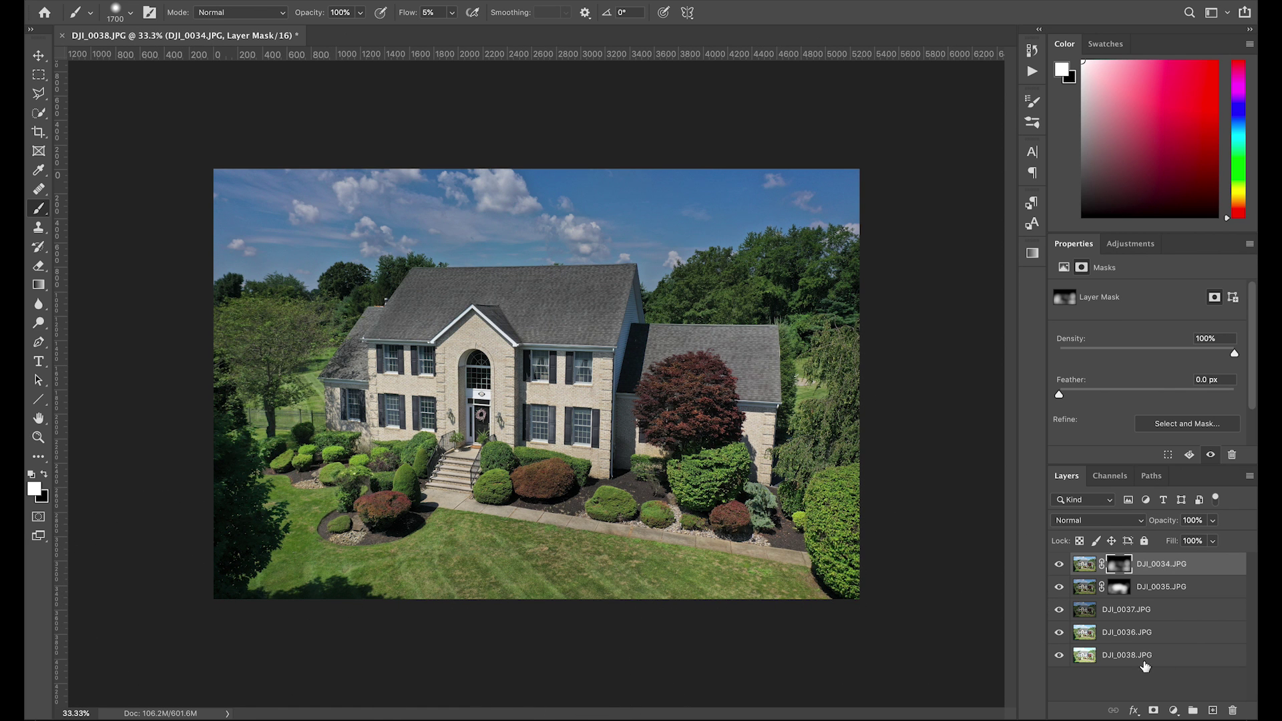
Merge all five layers, from DJI_0034.JPG down to DJI_0038.JPG, into a single layer and save the blended image.
click(1160, 662)
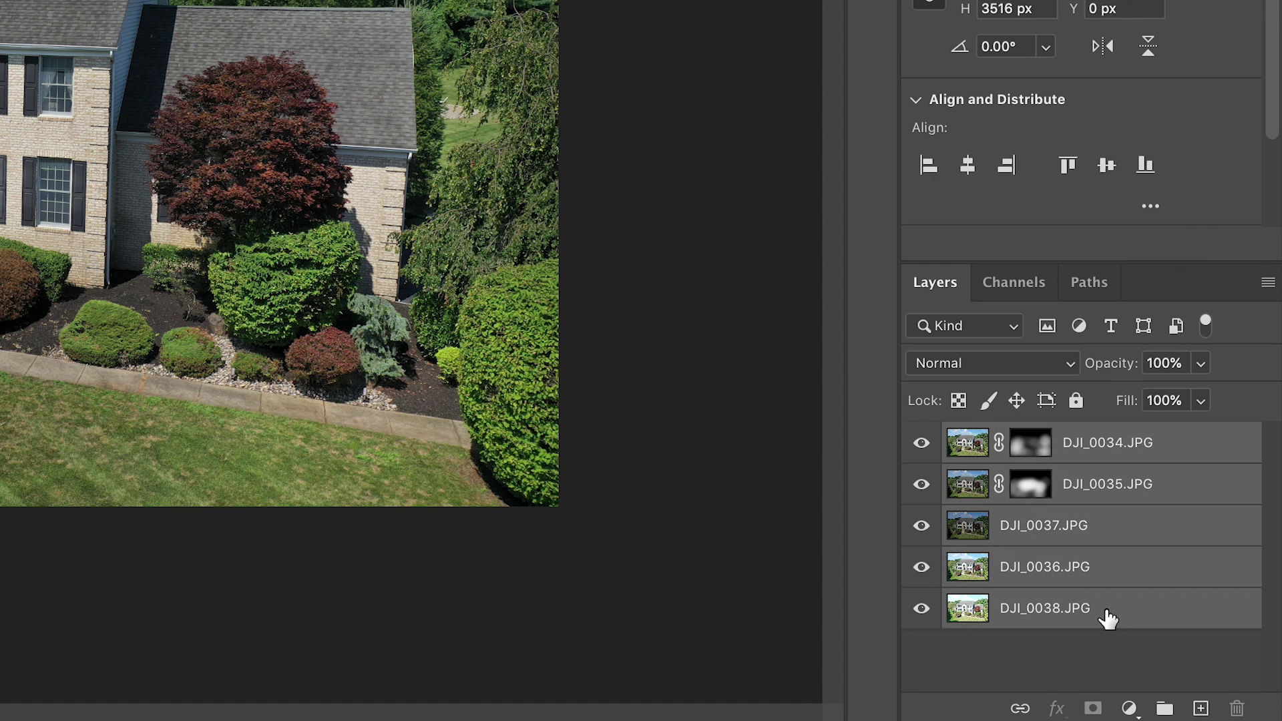
key(super+e)
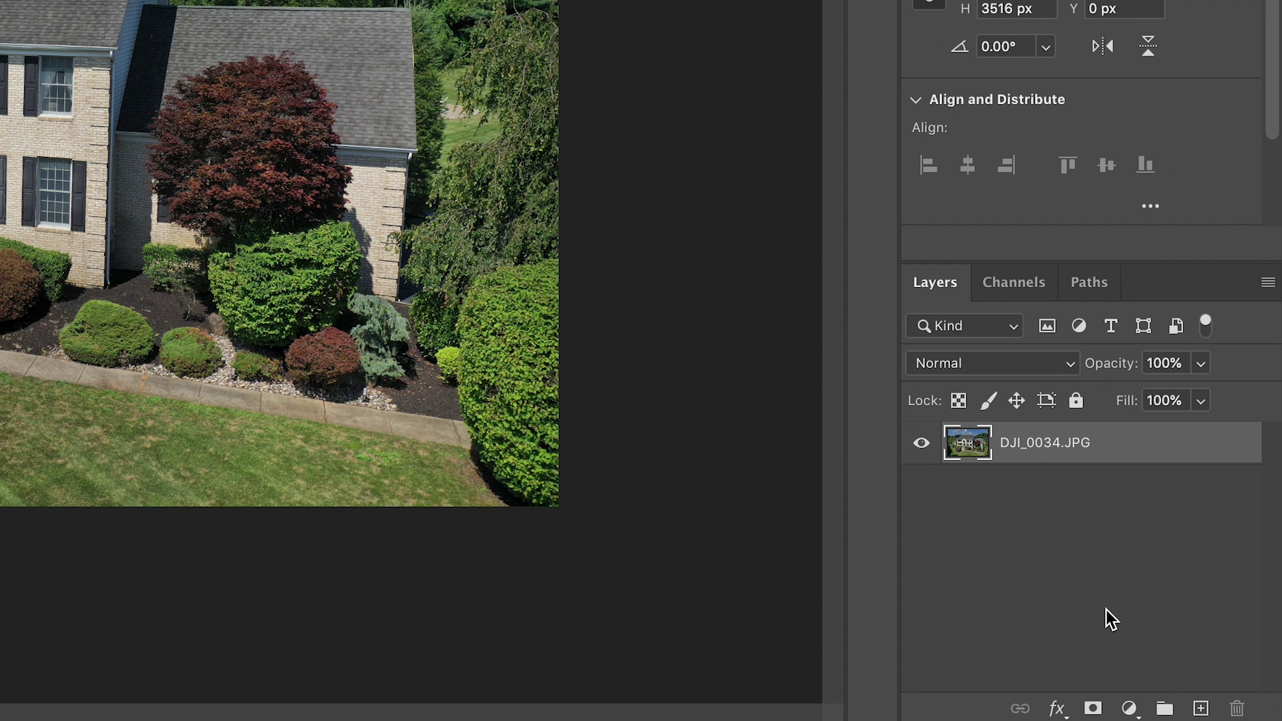
key(super+s)
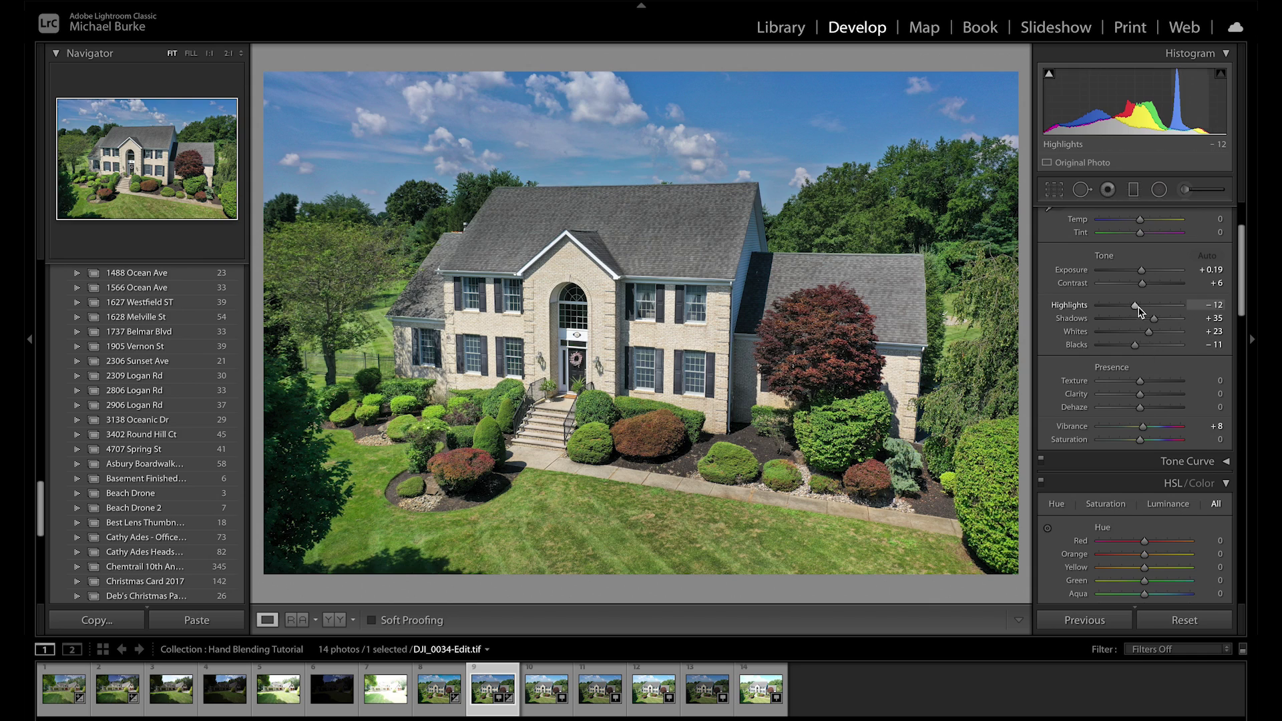
In Lightroom Classic, set Highlights −45, Shadows +28 and Dehaze +7 on DJI_0034-Edit.tif, and compare it with DJI_0034HDR.tif.
drag(1135, 306, 1122, 308)
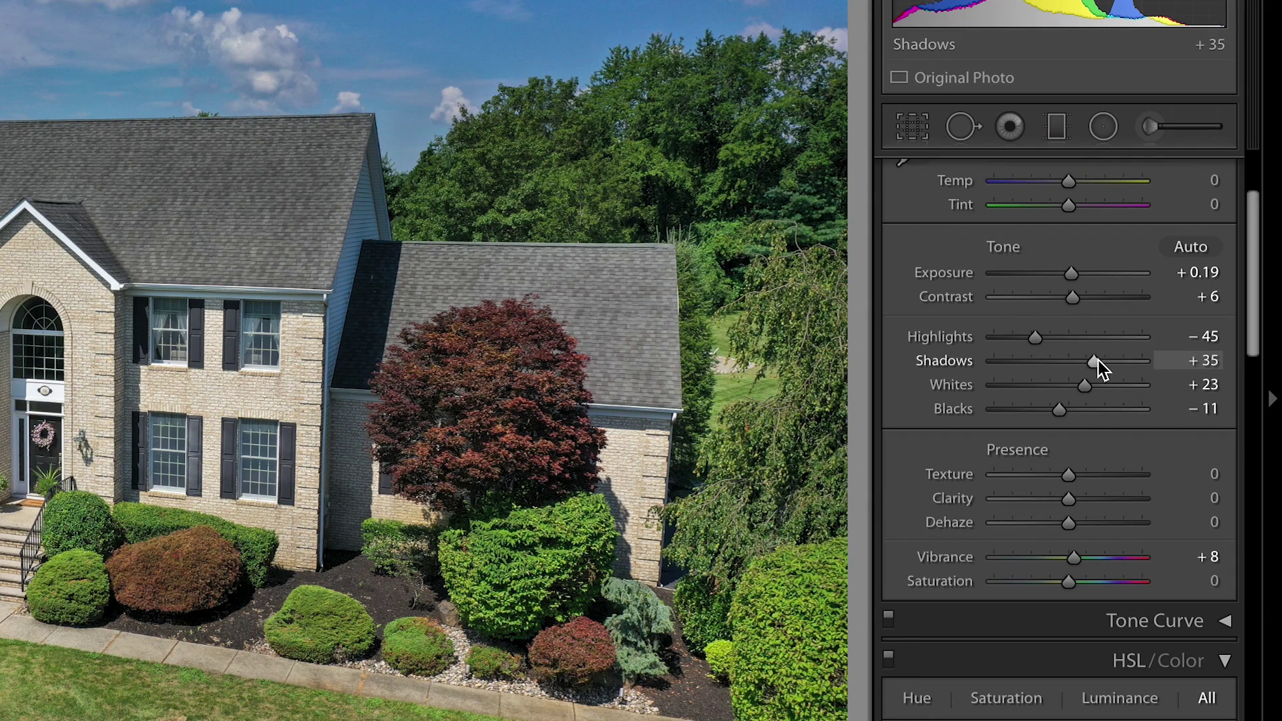
drag(1097, 359, 1091, 360)
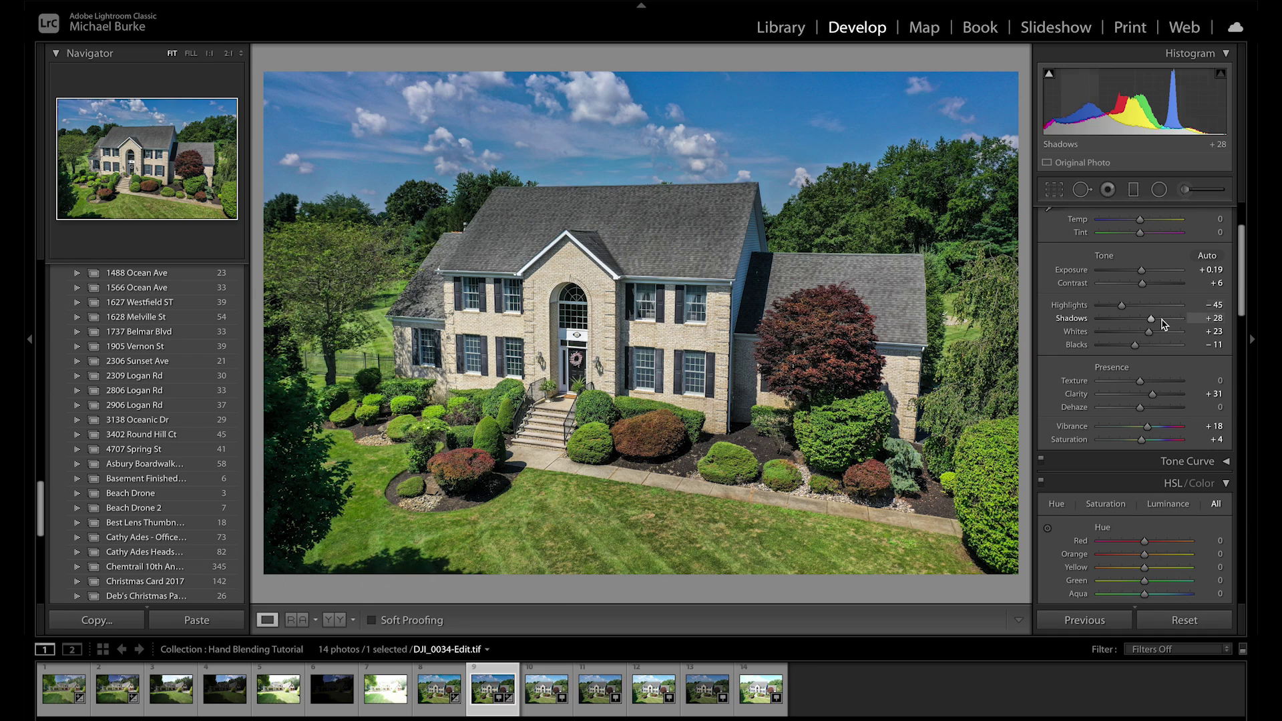
drag(1138, 412, 1143, 414)
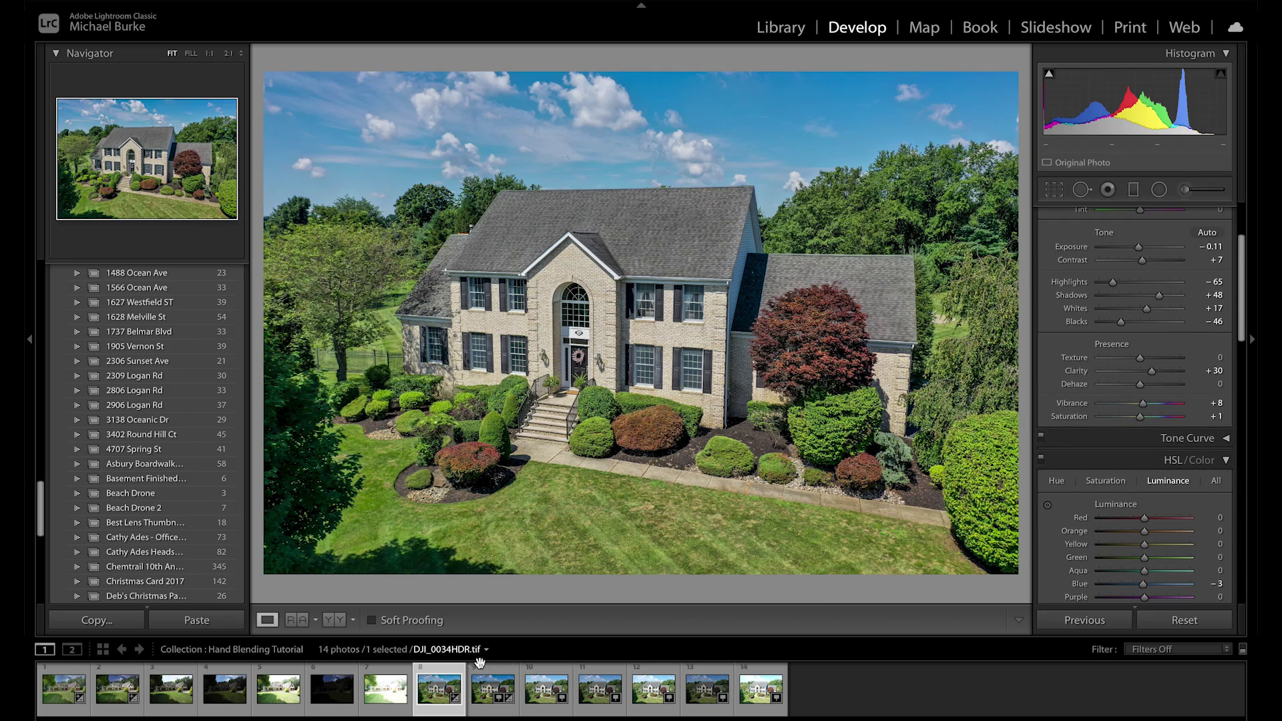
click(482, 680)
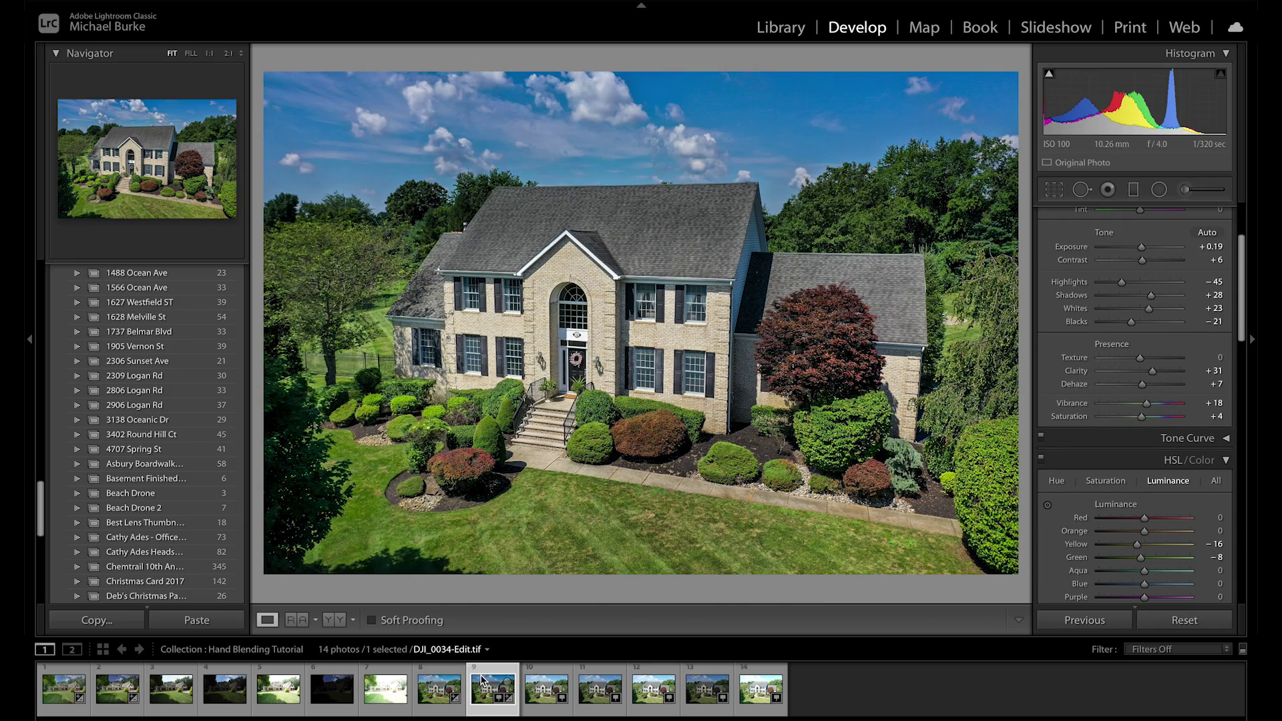